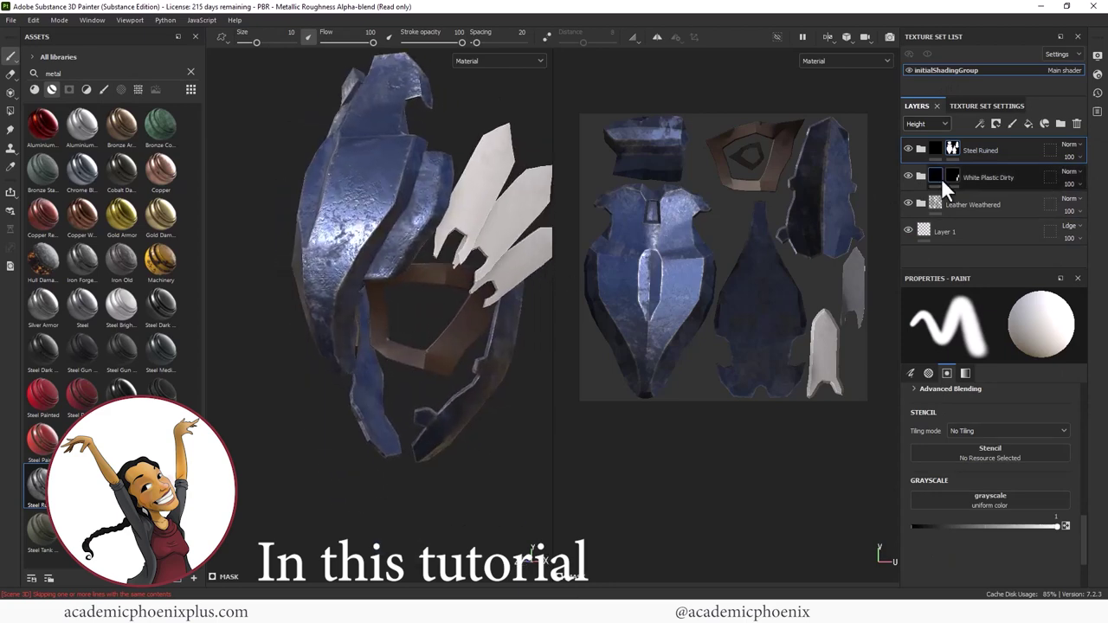
# Expand the Steel Ruined folder and orbit the head to inspect the masked model
pyautogui.click(920, 150)
pyautogui.scroll(-3, 1091, 195)
pyautogui.scroll(-1, 1014, 215)
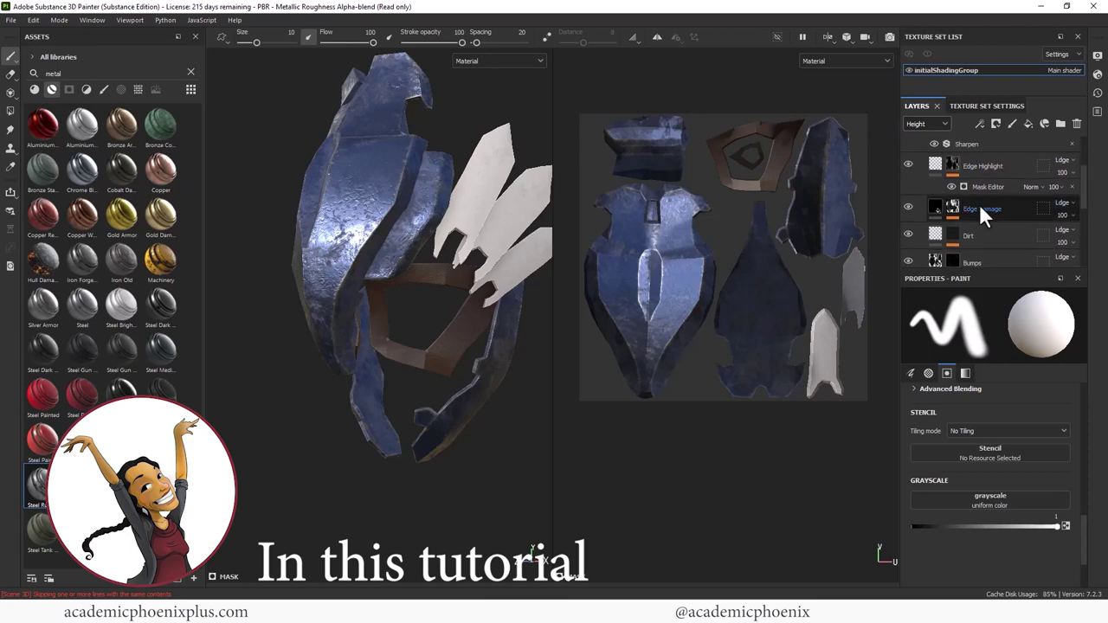
pyautogui.scroll(3, 1083, 198)
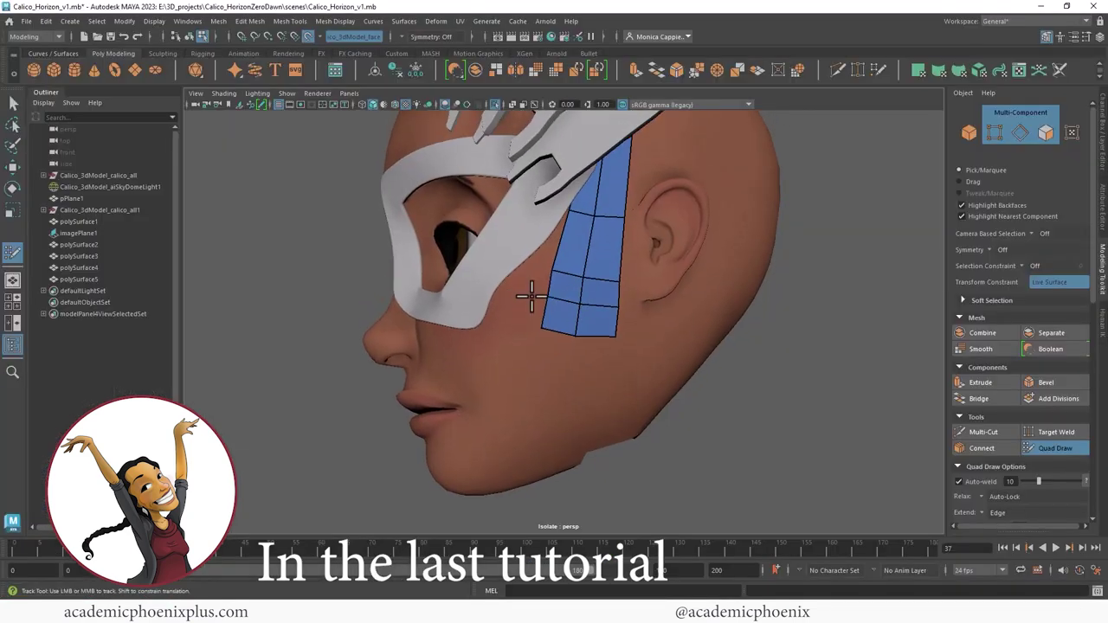
pyautogui.keyDown('alt'); pyautogui.moveTo(539, 399); pyautogui.dragTo(609, 318); pyautogui.keyUp('alt')
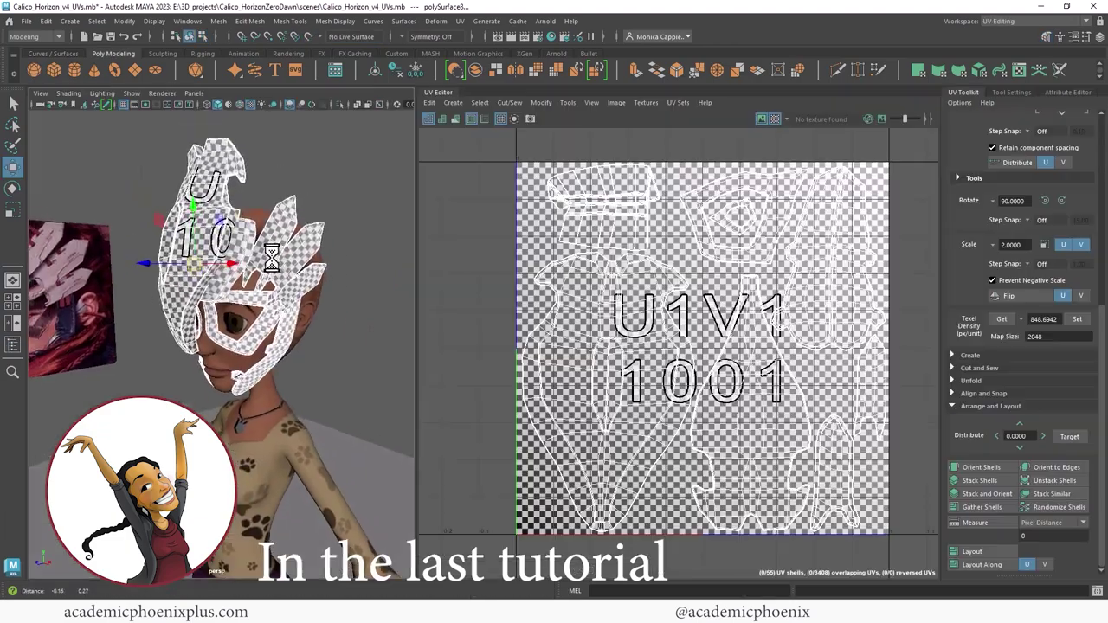
pyautogui.keyDown('alt'); pyautogui.moveTo(216, 286); pyautogui.dragTo(364, 286); pyautogui.keyUp('alt')
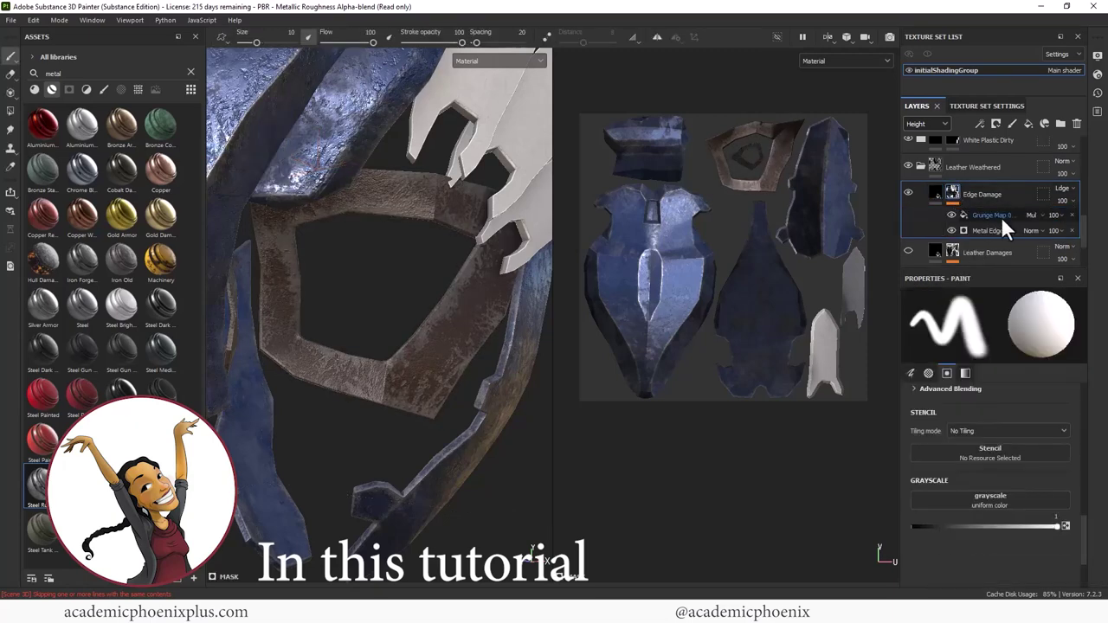
# Lower the Edge Damage grunge balance and raise the Metal Edge Wear level to 0.92
pyautogui.click(996, 215)
pyautogui.moveTo(992, 445); pyautogui.dragTo(957, 443)
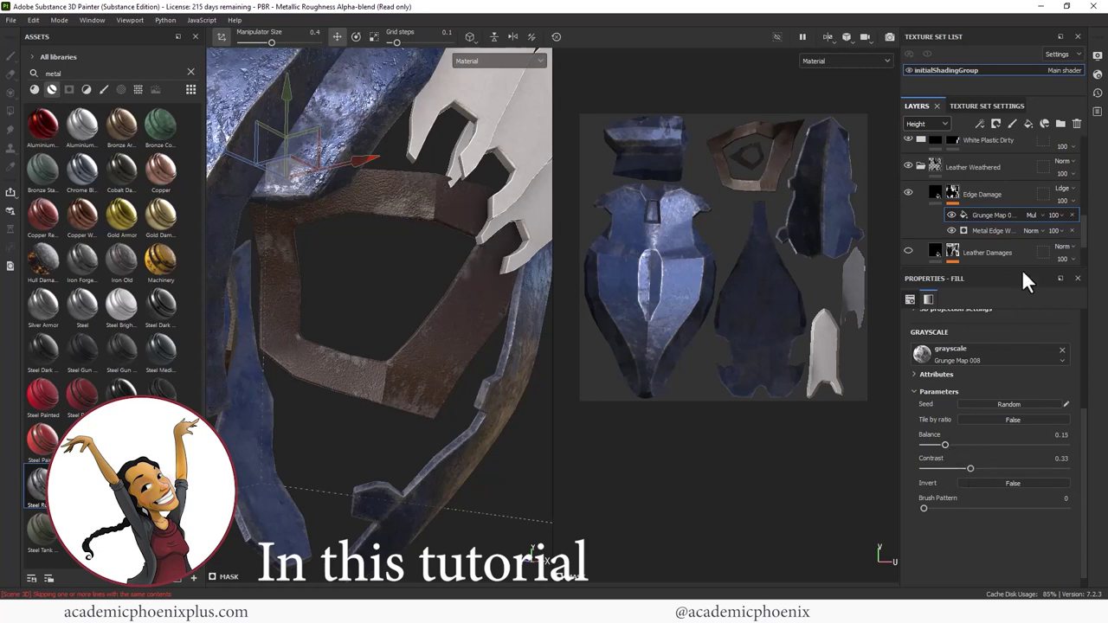
pyautogui.click(995, 230)
pyautogui.moveTo(1032, 407); pyautogui.dragTo(1052, 410)
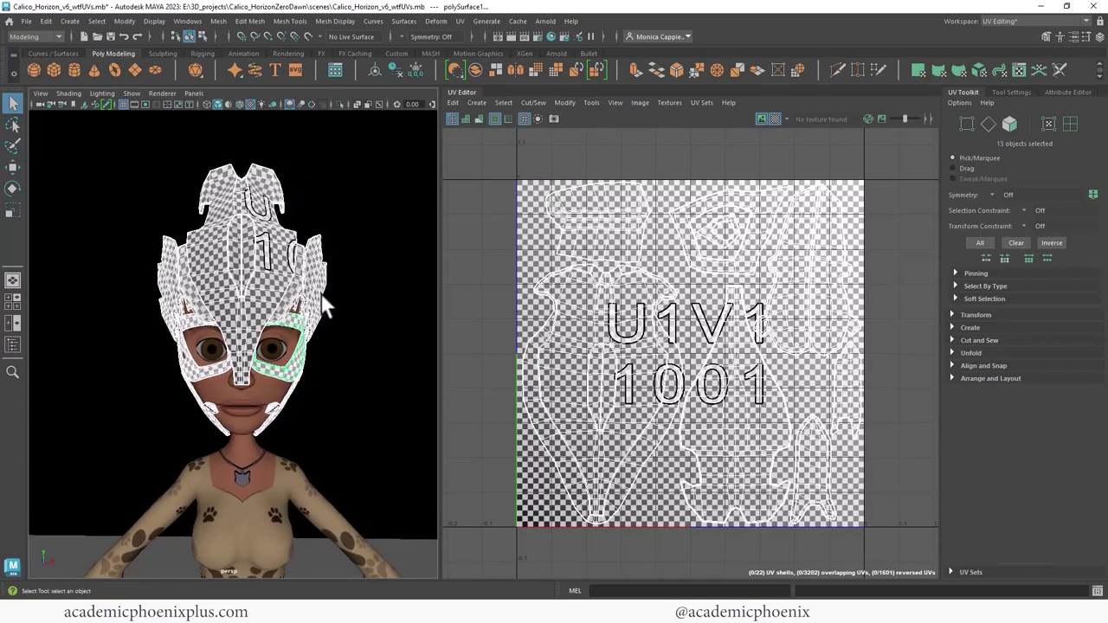
# Inspect the UV shells of the helmet pieces: side strip, side fin, eye mask and fin
pyautogui.click(293, 287)
pyautogui.click(302, 287)
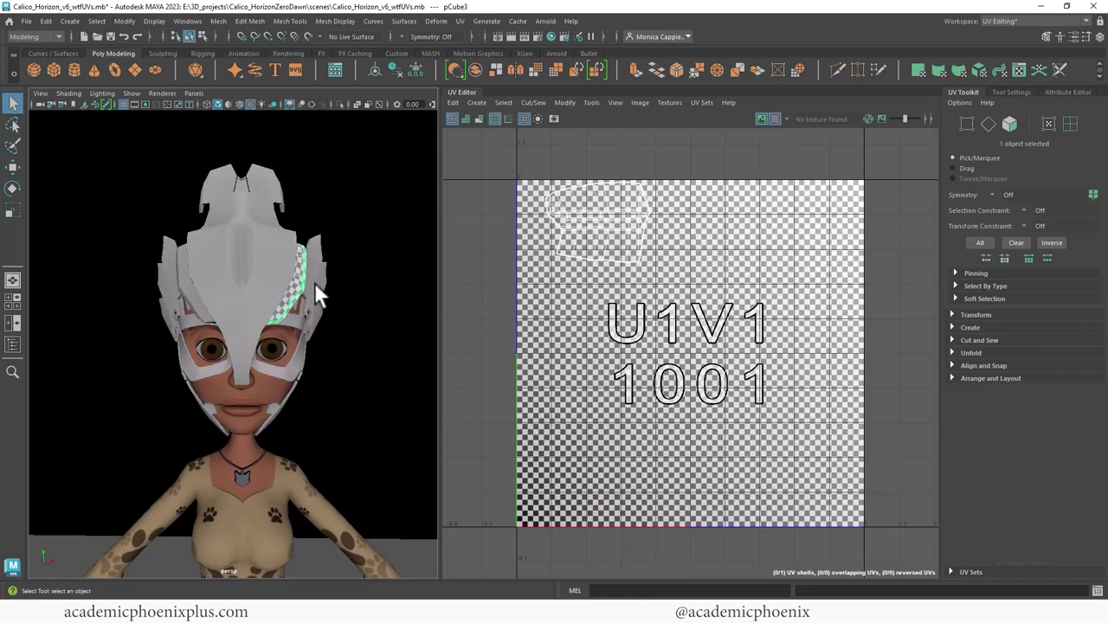
pyautogui.click(311, 314)
pyautogui.click(307, 342)
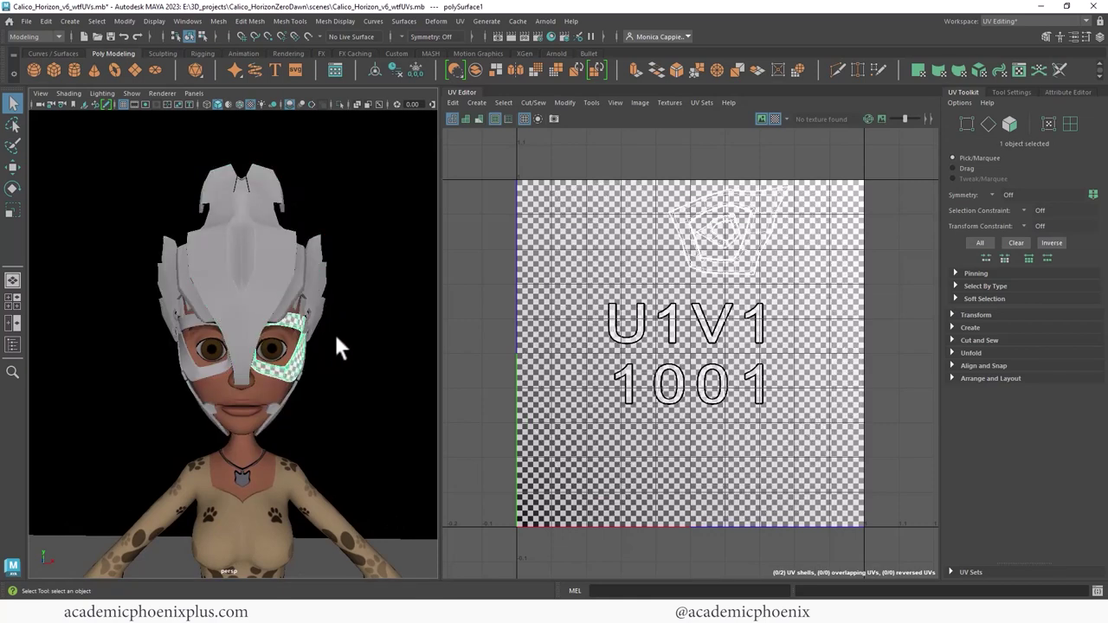
pyautogui.click(320, 331)
pyautogui.keyDown('alt'); pyautogui.moveTo(337, 326); pyautogui.dragTo(329, 329); pyautogui.keyUp('alt')
# Select all the helmet pieces and combine them into one mesh
pyautogui.moveTo(134, 172); pyautogui.dragTo(368, 435)
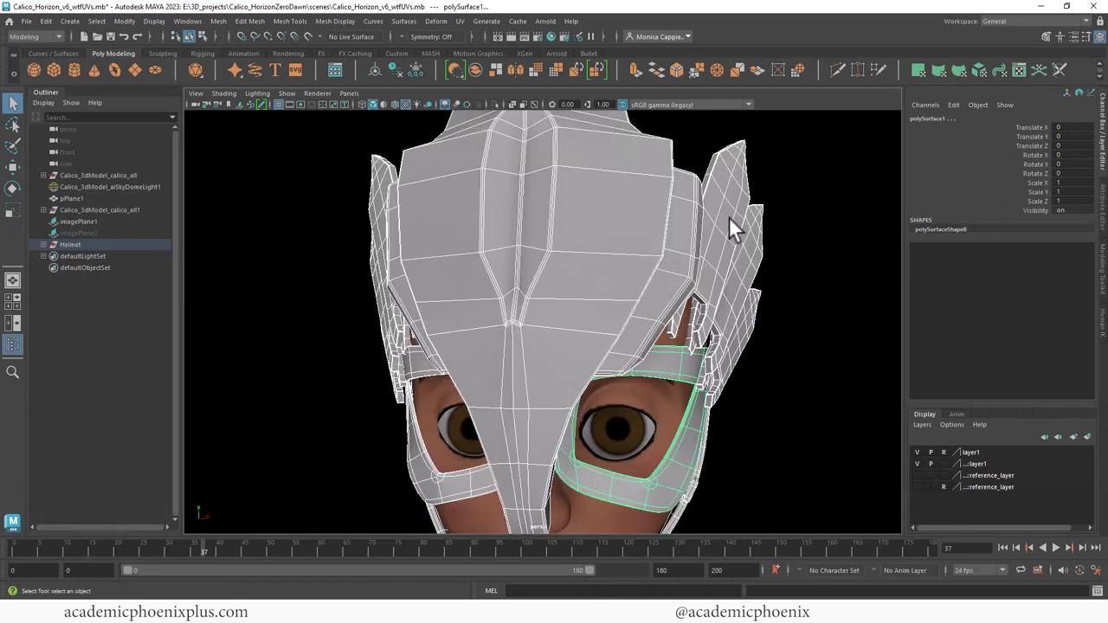
pyautogui.keyDown('alt'); pyautogui.moveTo(733, 220); pyautogui.dragTo(487, 230, button='right'); pyautogui.keyUp('alt')
pyautogui.keyDown('alt'); pyautogui.moveTo(487, 231); pyautogui.dragTo(154, 70); pyautogui.keyUp('alt')
pyautogui.click(217, 21)
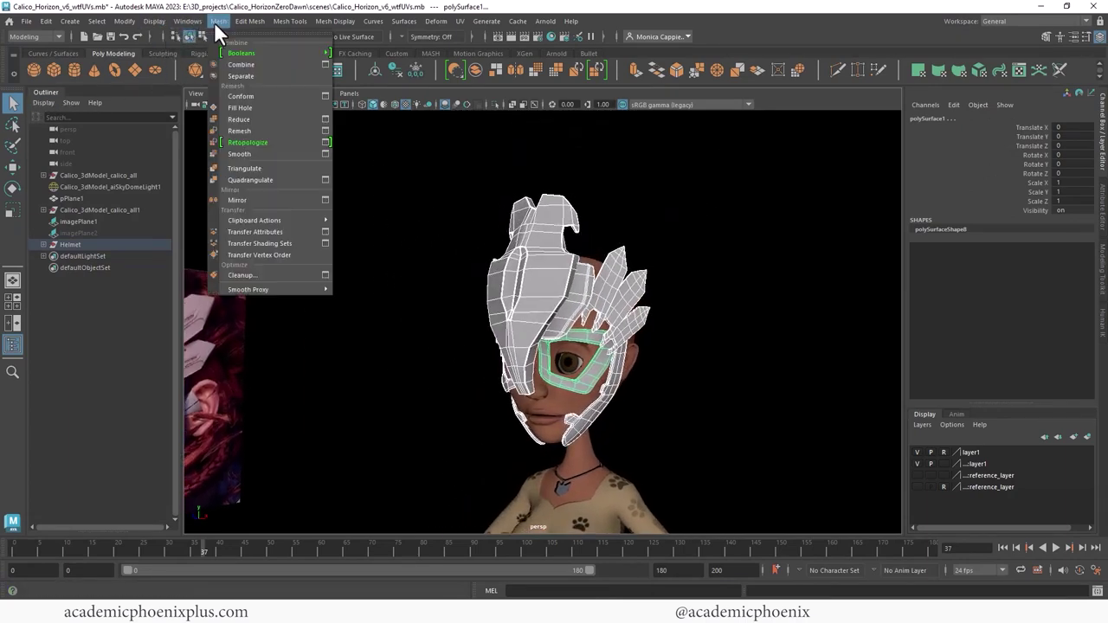
pyautogui.click(301, 64)
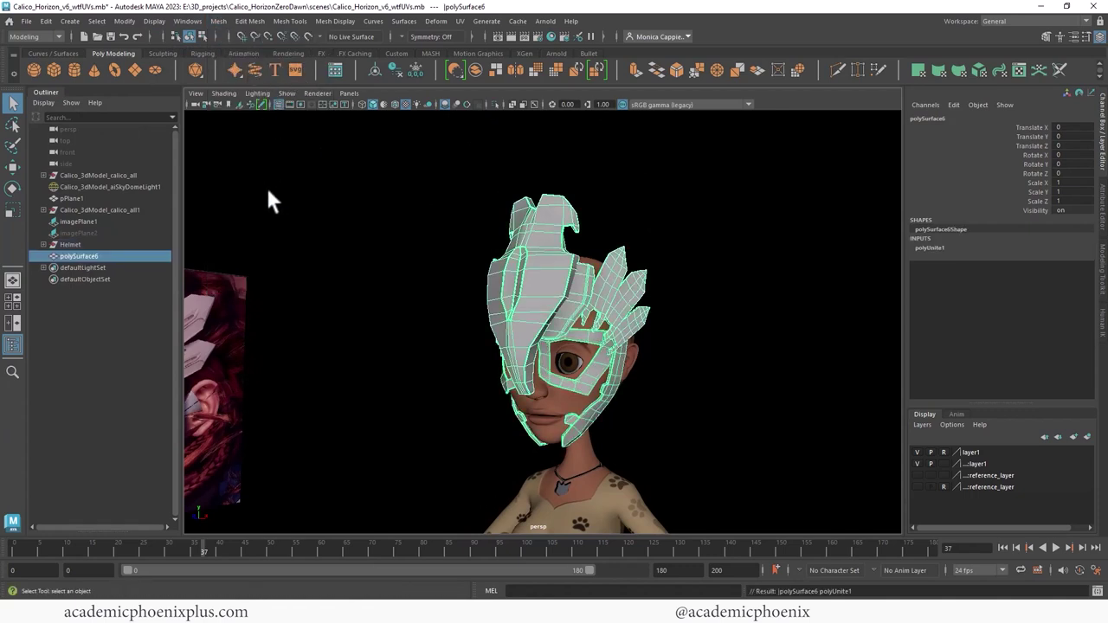
# Delete the combined mesh's construction history
pyautogui.click(43, 209)
pyautogui.click(44, 209)
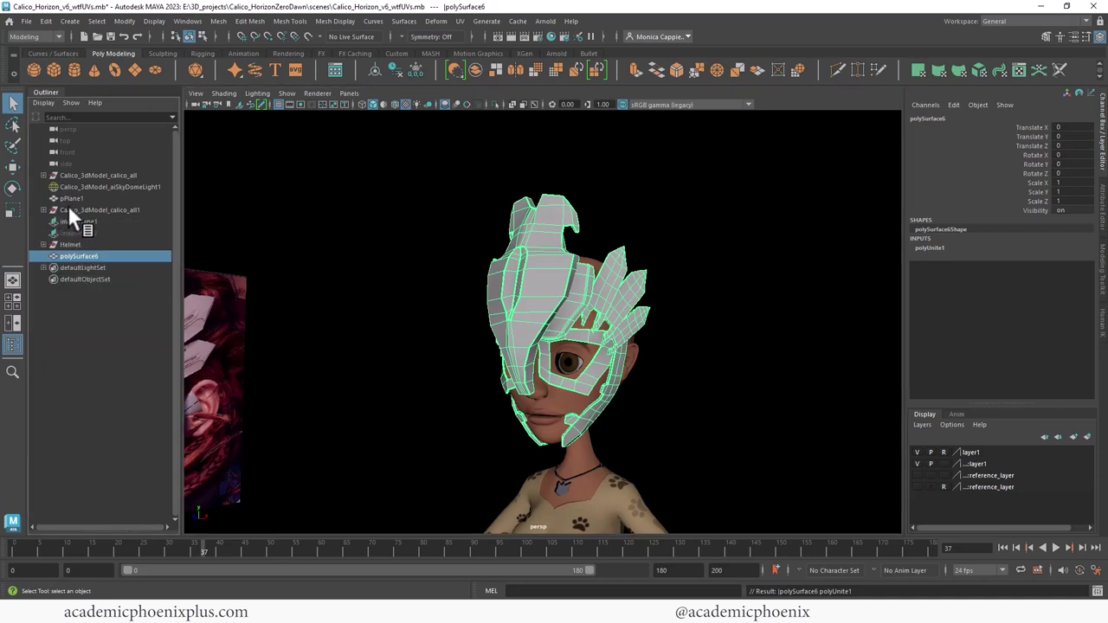
pyautogui.click(392, 72)
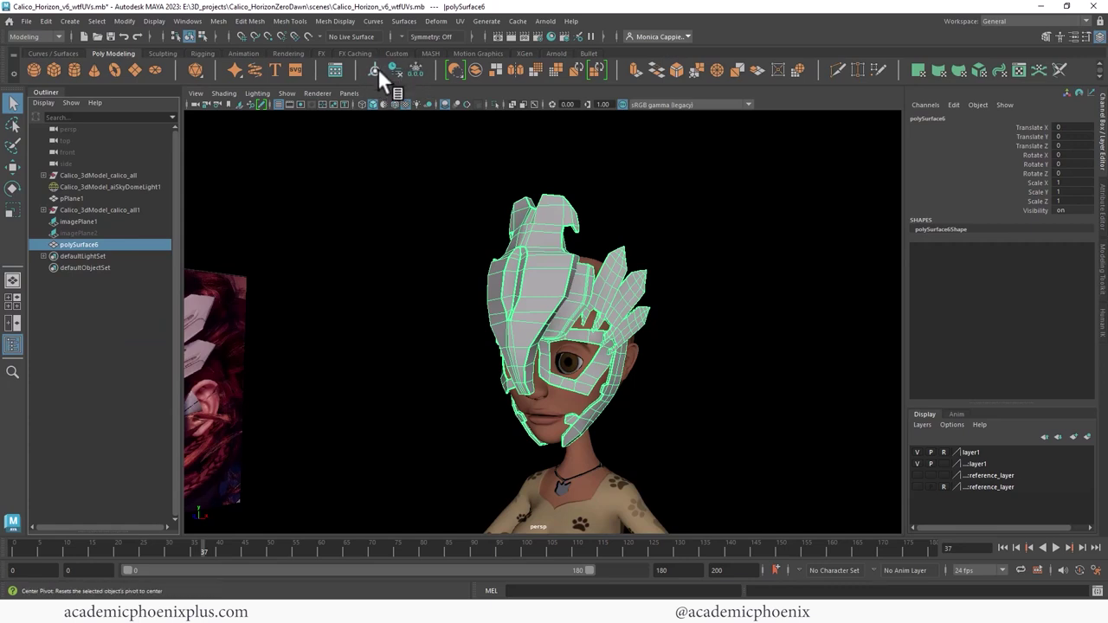
# Rename the merged polySurface6 mesh to Helmet
pyautogui.doubleClick(71, 245)
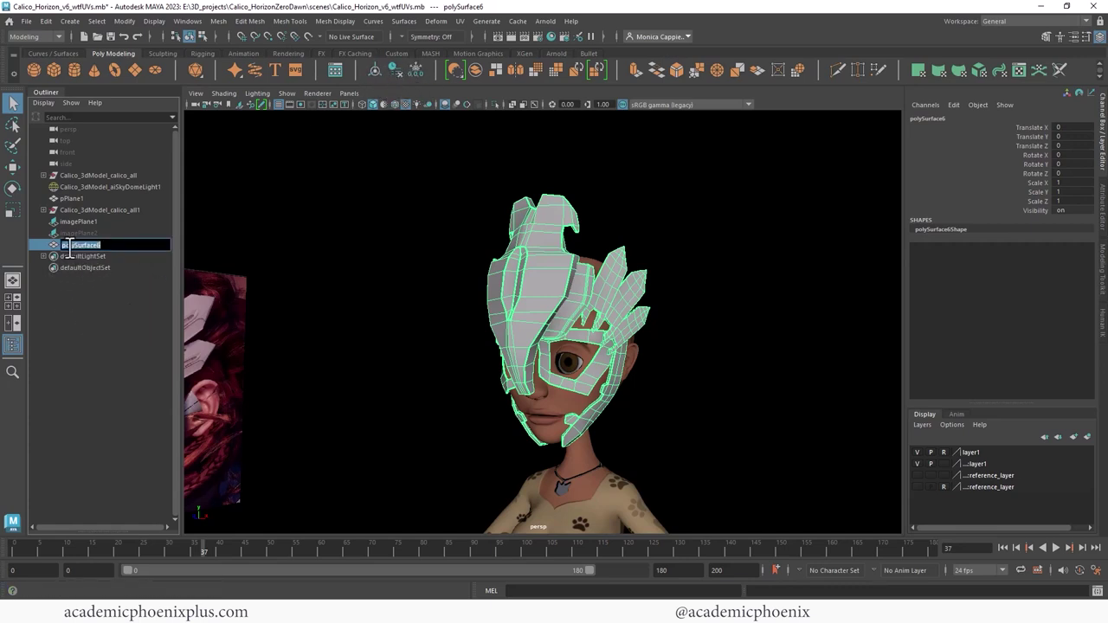
pyautogui.write('Helmet')
pyautogui.press('Return')
pyautogui.keyDown('alt'); pyautogui.moveTo(565, 290); pyautogui.dragTo(524, 275); pyautogui.keyUp('alt')
pyautogui.keyDown('alt'); pyautogui.moveTo(759, 289); pyautogui.dragTo(844, 277); pyautogui.keyUp('alt')
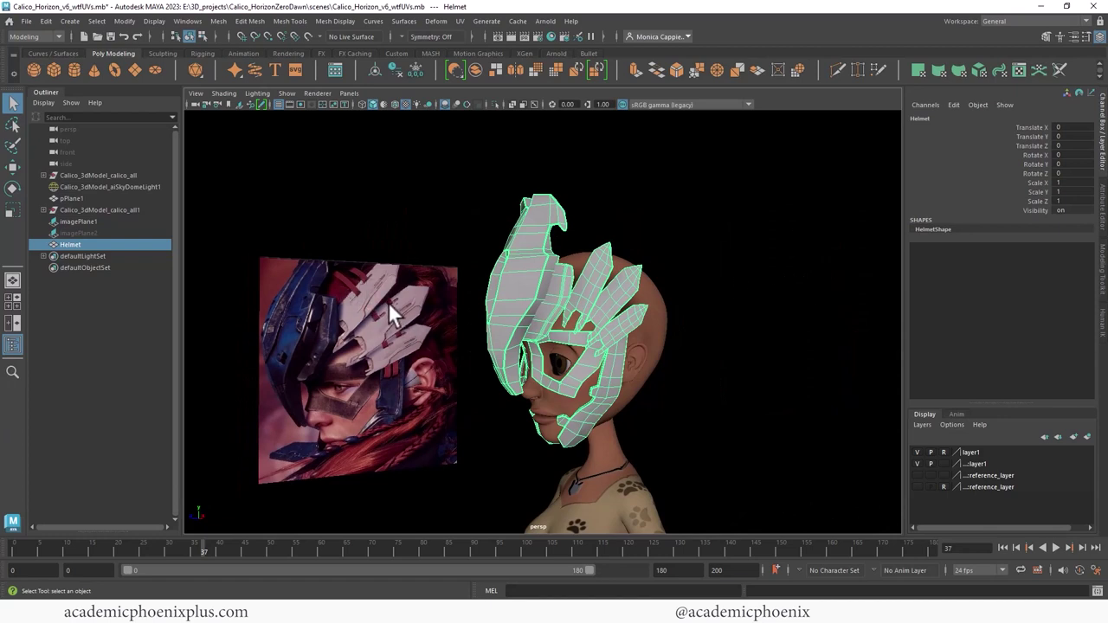
pyautogui.keyDown('alt'); pyautogui.moveTo(601, 259); pyautogui.dragTo(438, 284); pyautogui.keyUp('alt')
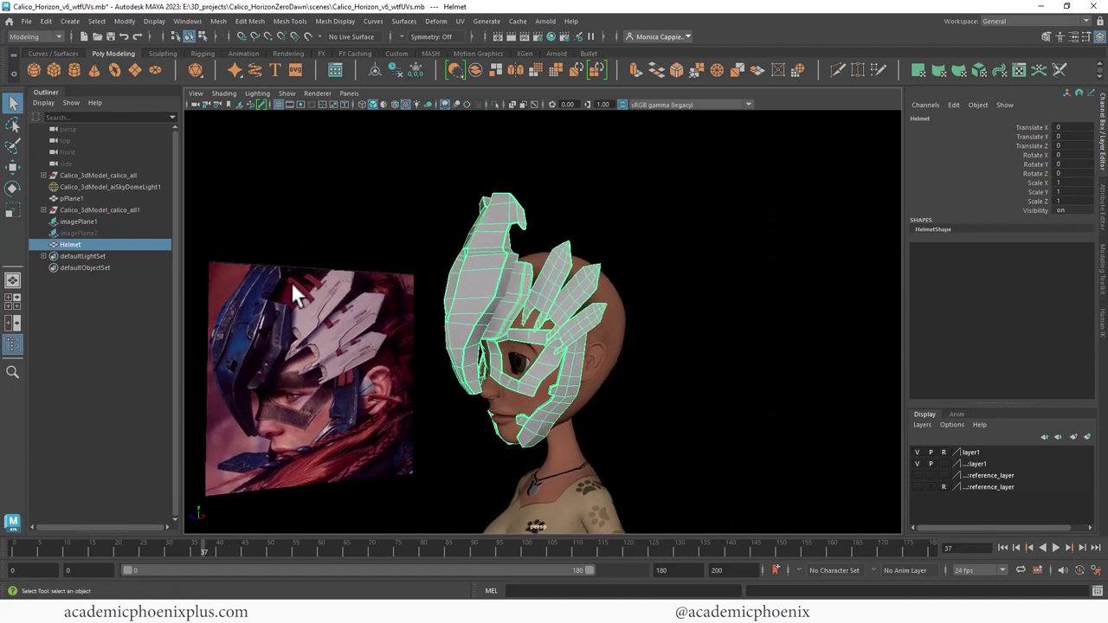
pyautogui.keyDown('alt'); pyautogui.moveTo(342, 308); pyautogui.dragTo(549, 291); pyautogui.keyUp('alt')
pyautogui.keyDown('alt'); pyautogui.moveTo(549, 292); pyautogui.dragTo(578, 270, button='right'); pyautogui.keyUp('alt')
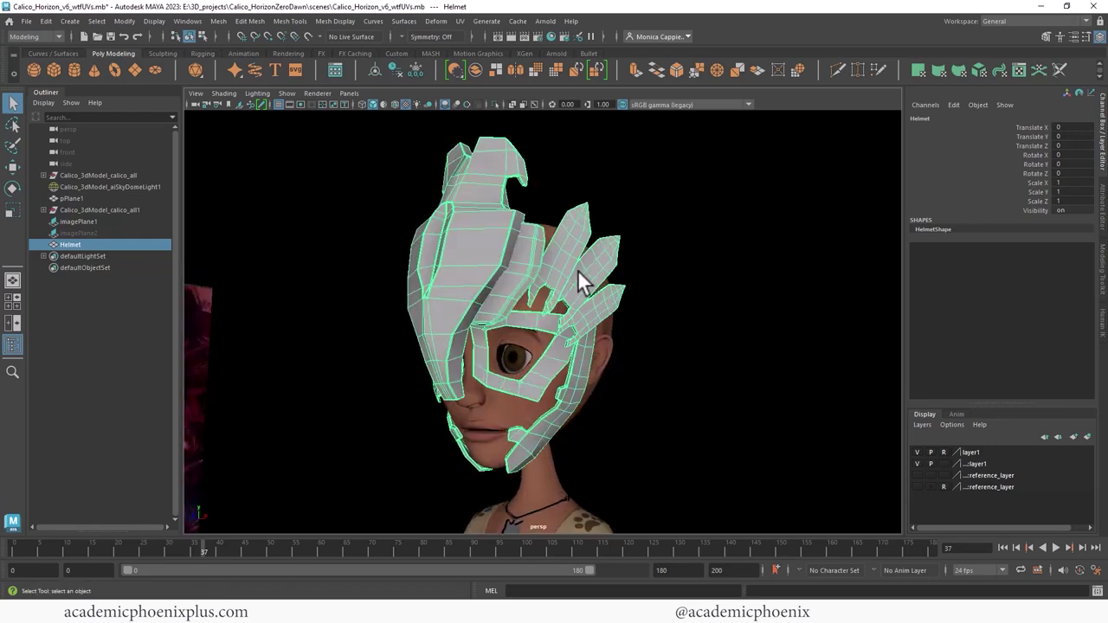
# Export the selected Helmet mesh as Helmet.obj with the OBJexport file type
pyautogui.click(27, 22)
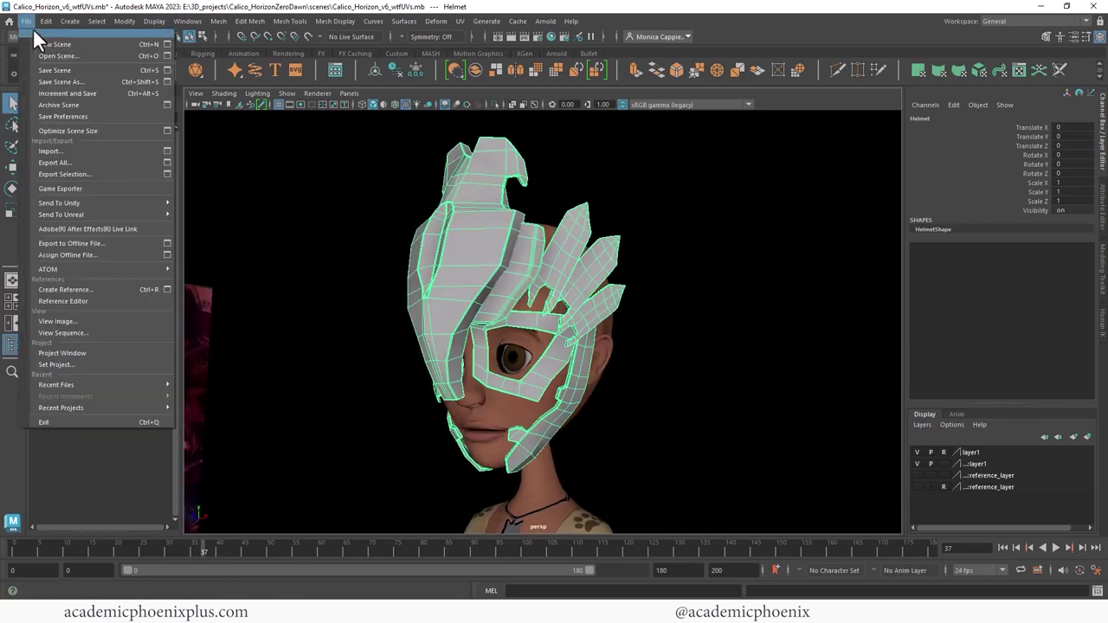
pyautogui.click(113, 172)
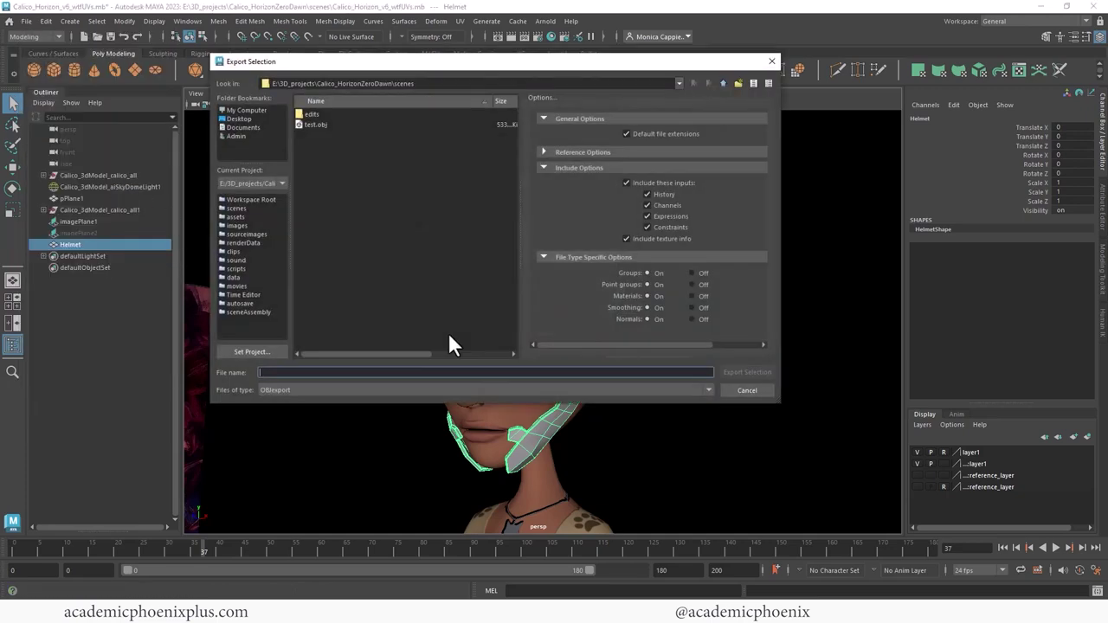
pyautogui.click(360, 391)
pyautogui.click(276, 467)
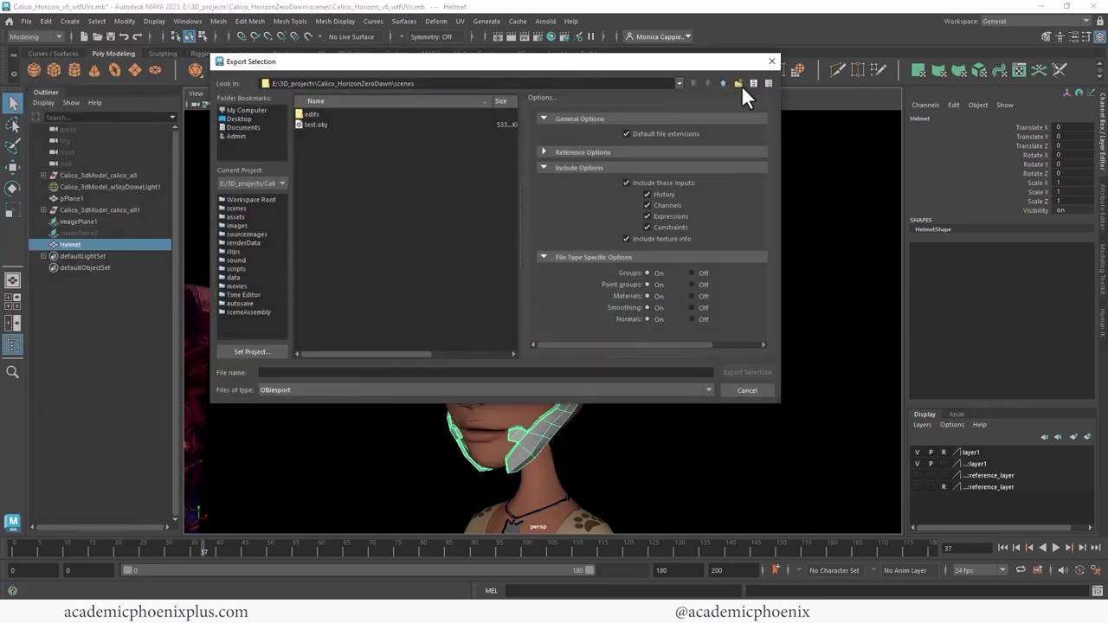
pyautogui.click(315, 372)
pyautogui.write('Helmet')
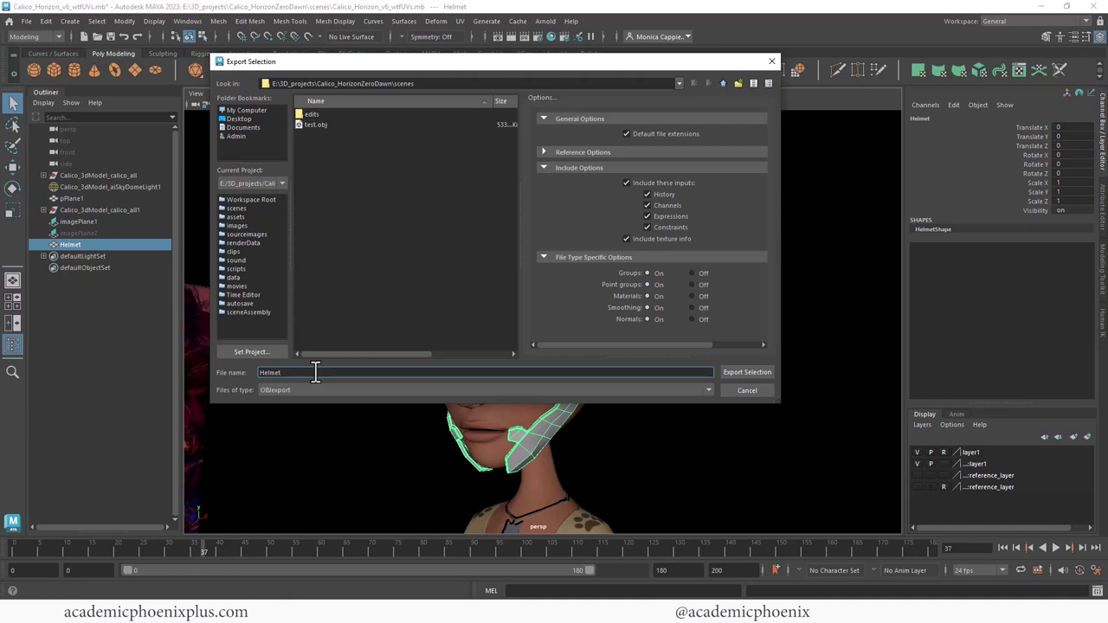
pyautogui.press('Return')
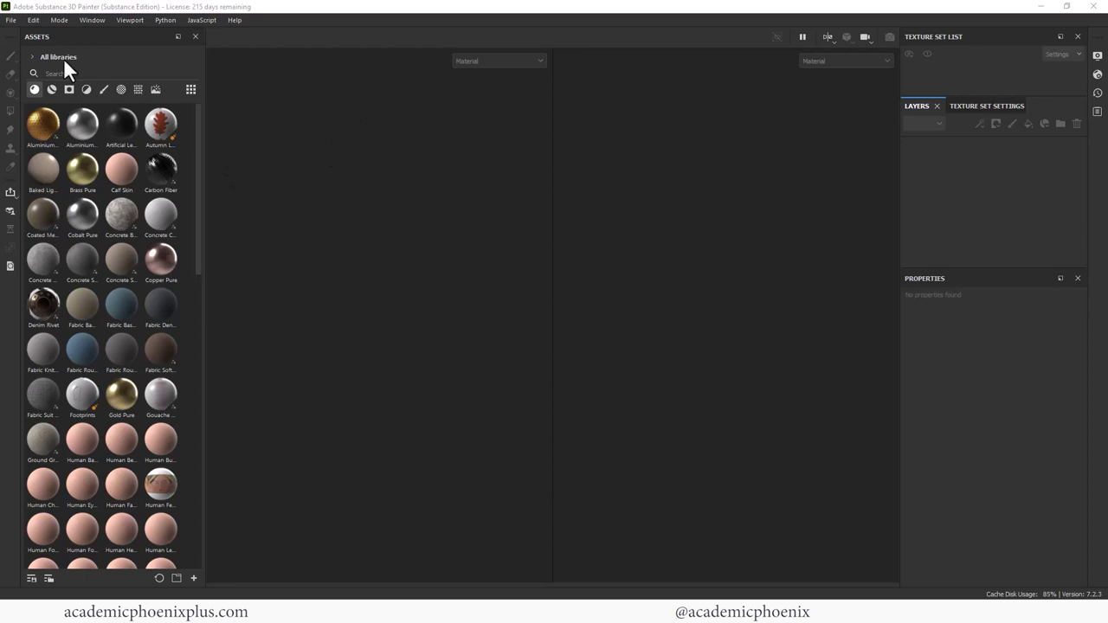
# Create a new texturing project with Helmet.obj as the mesh and 2048 document resolution
pyautogui.click(9, 23)
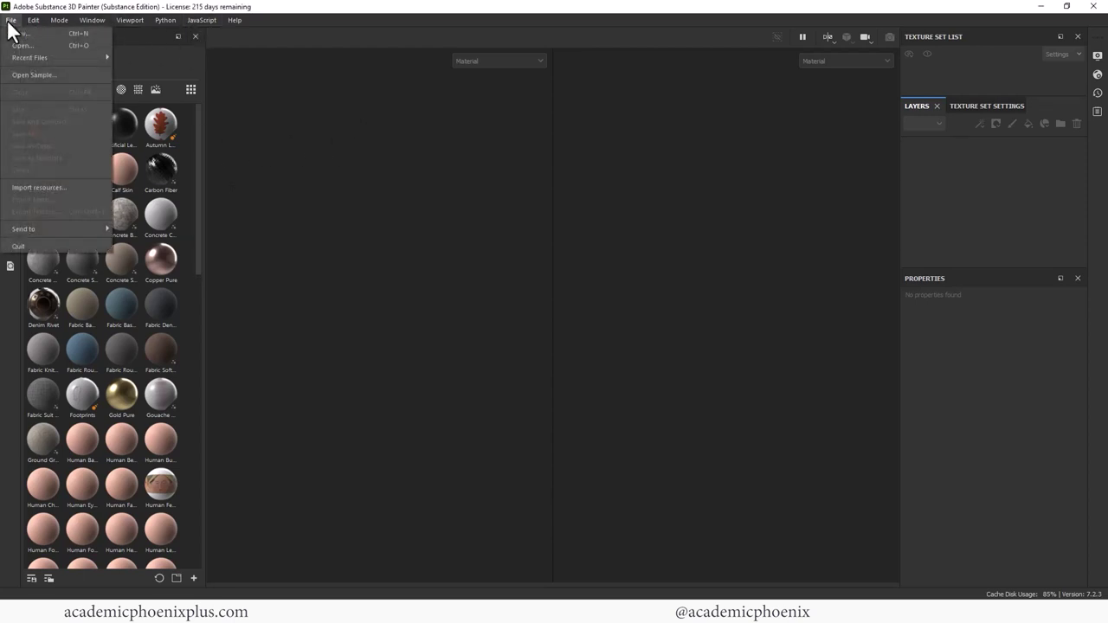
pyautogui.click(26, 34)
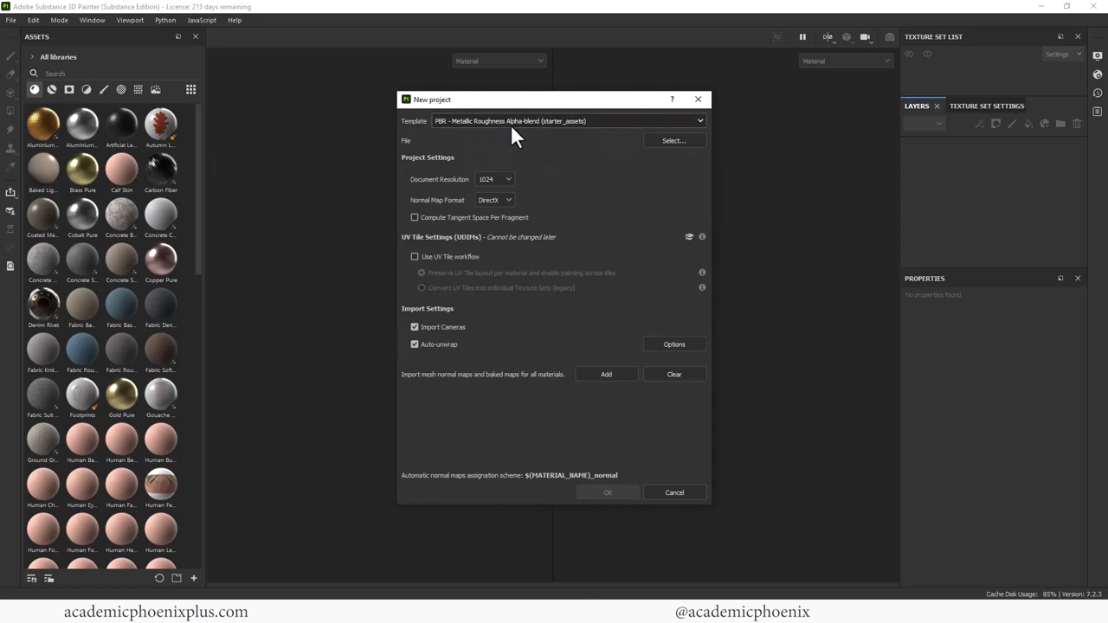
pyautogui.click(672, 141)
pyautogui.doubleClick(597, 227)
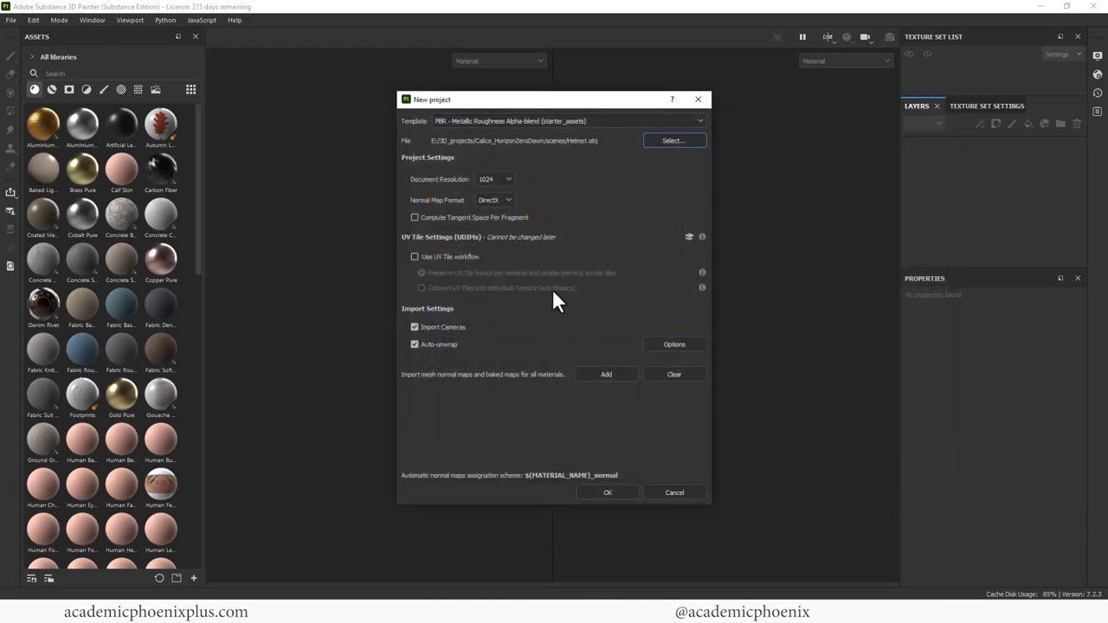
pyautogui.click(489, 178)
pyautogui.click(490, 240)
pyautogui.click(588, 493)
pyautogui.keyDown('alt'); pyautogui.moveTo(490, 495); pyautogui.dragTo(286, 286); pyautogui.keyUp('alt')
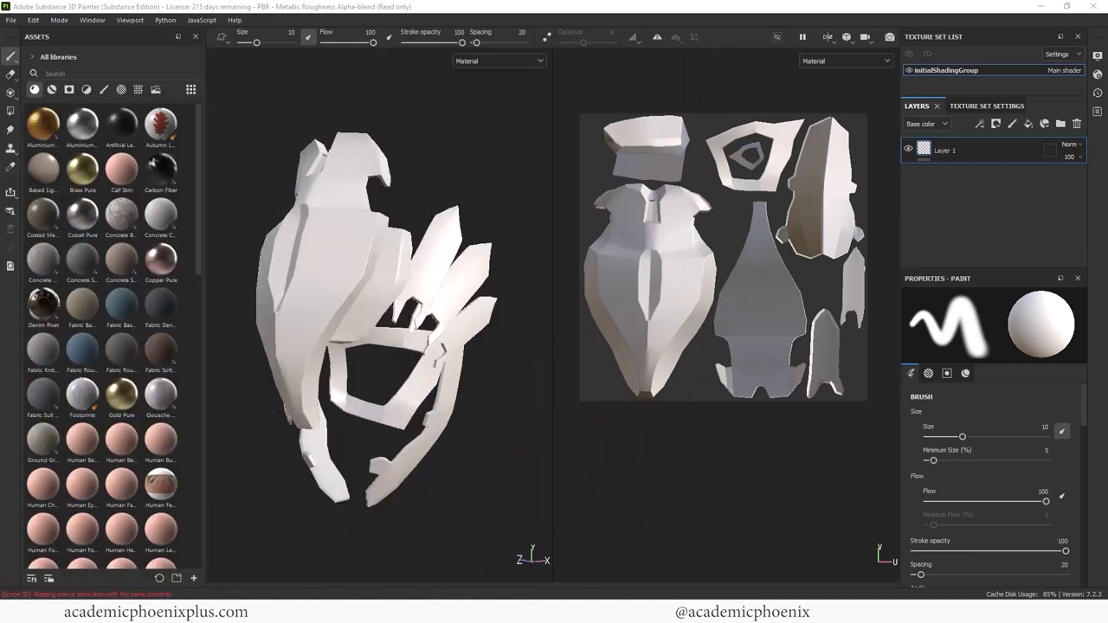
# Search the smart materials for 'leathe' and apply Leather Weathered to the helmet
pyautogui.click(51, 89)
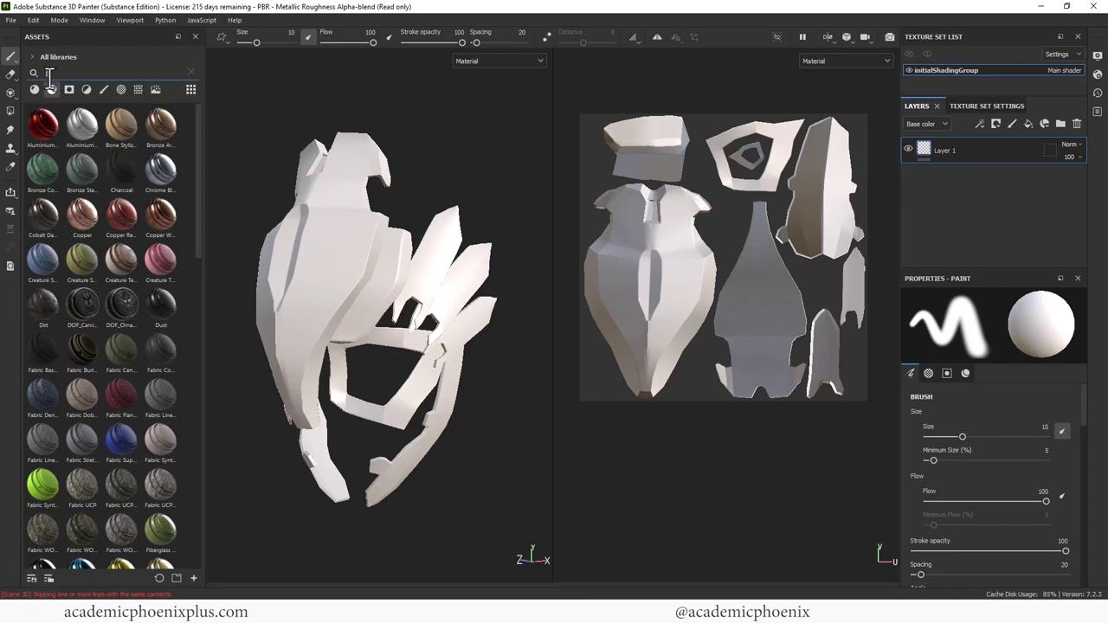
pyautogui.click(49, 73)
pyautogui.write('leather')
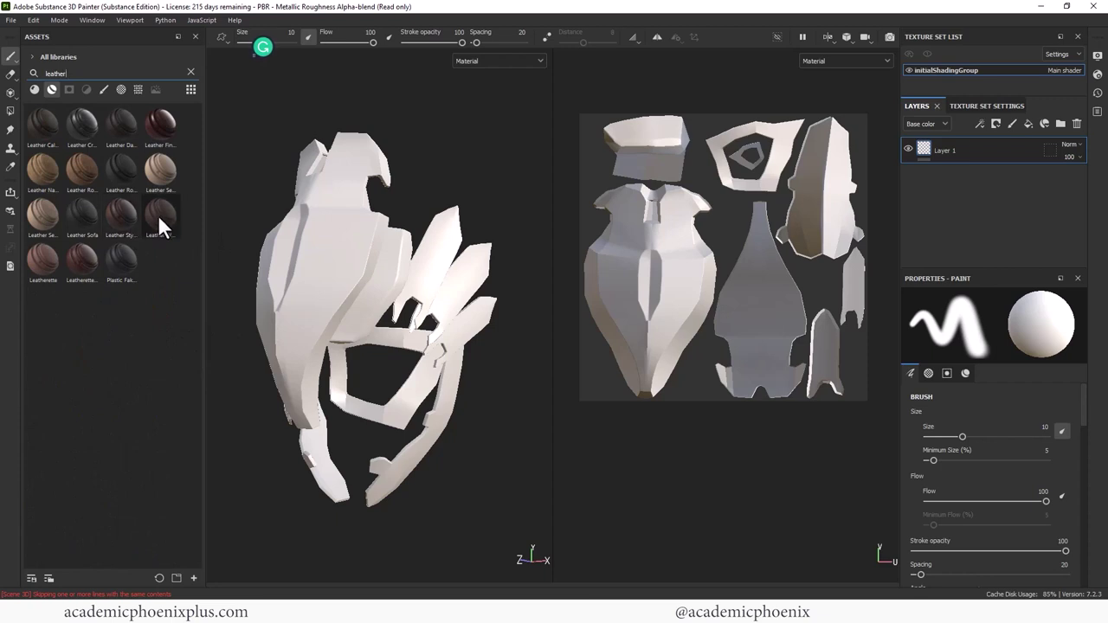
pyautogui.moveTo(159, 210); pyautogui.dragTo(793, 254)
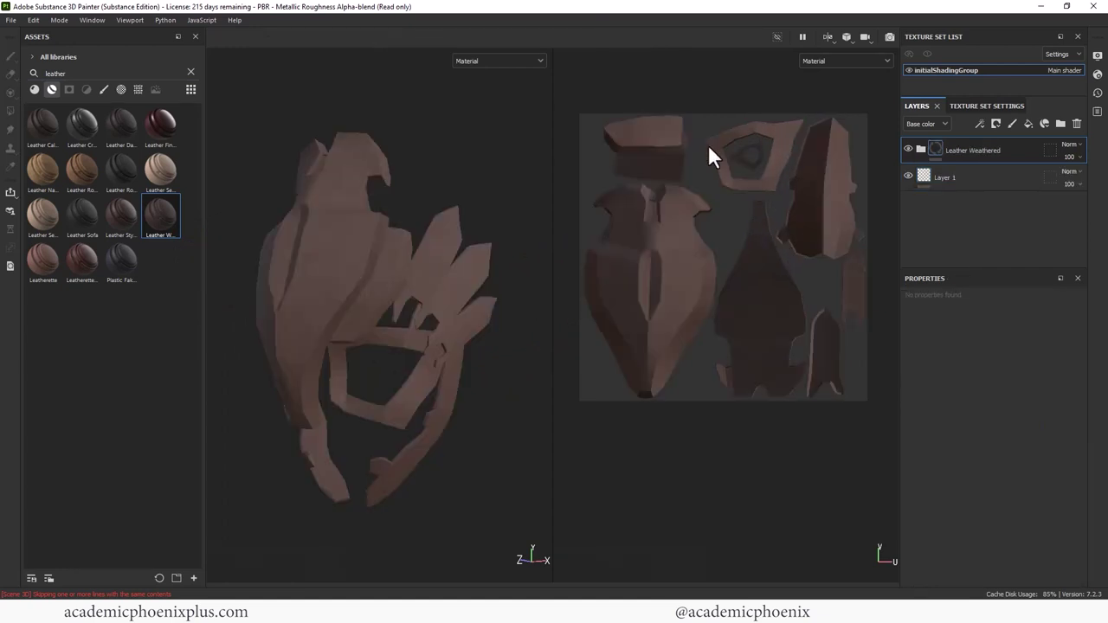
pyautogui.keyDown('alt'); pyautogui.moveTo(447, 294); pyautogui.dragTo(424, 289); pyautogui.keyUp('alt')
pyautogui.keyDown('alt'); pyautogui.moveTo(423, 289); pyautogui.dragTo(390, 302, button='middle'); pyautogui.keyUp('alt')
pyautogui.keyDown('alt'); pyautogui.moveTo(390, 302); pyautogui.dragTo(426, 313, button='right'); pyautogui.keyUp('alt')
pyautogui.keyDown('alt'); pyautogui.moveTo(426, 312); pyautogui.dragTo(478, 330); pyautogui.keyUp('alt')
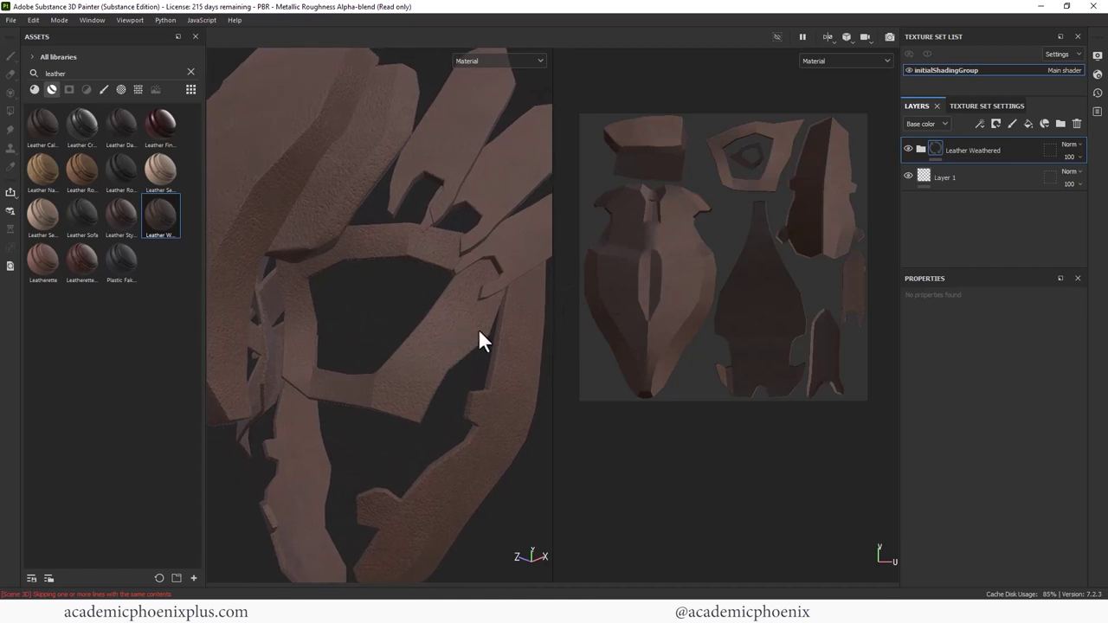
# Turn off the Leather Damages layer in the Leather Weathered group, then collapse the group
pyautogui.click(921, 150)
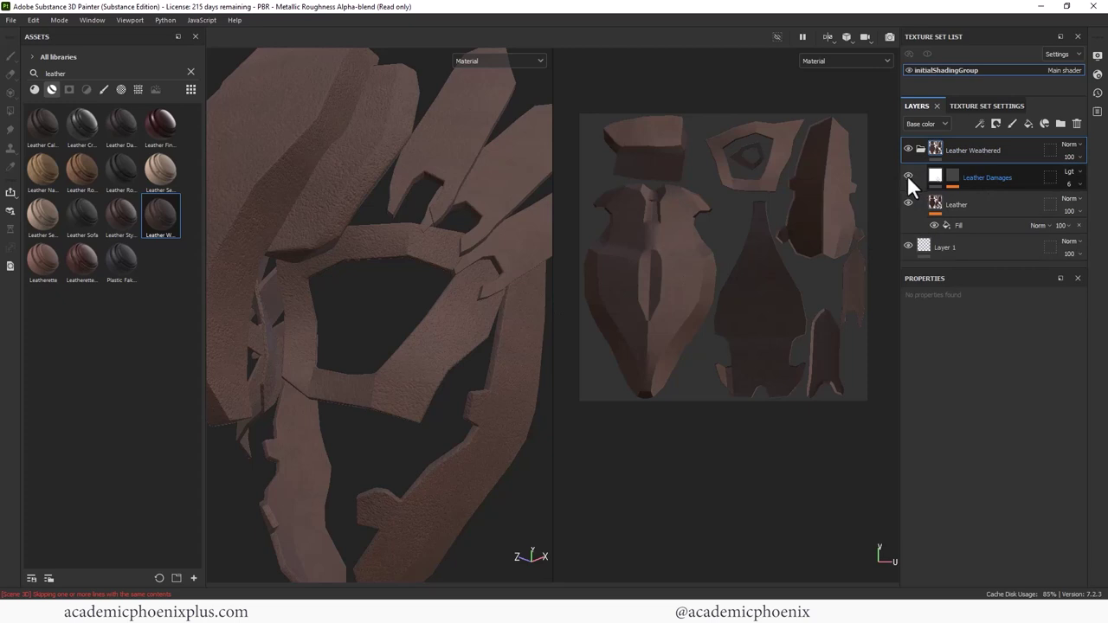
pyautogui.click(907, 175)
pyautogui.click(909, 175)
pyautogui.click(909, 175)
pyautogui.click(909, 175)
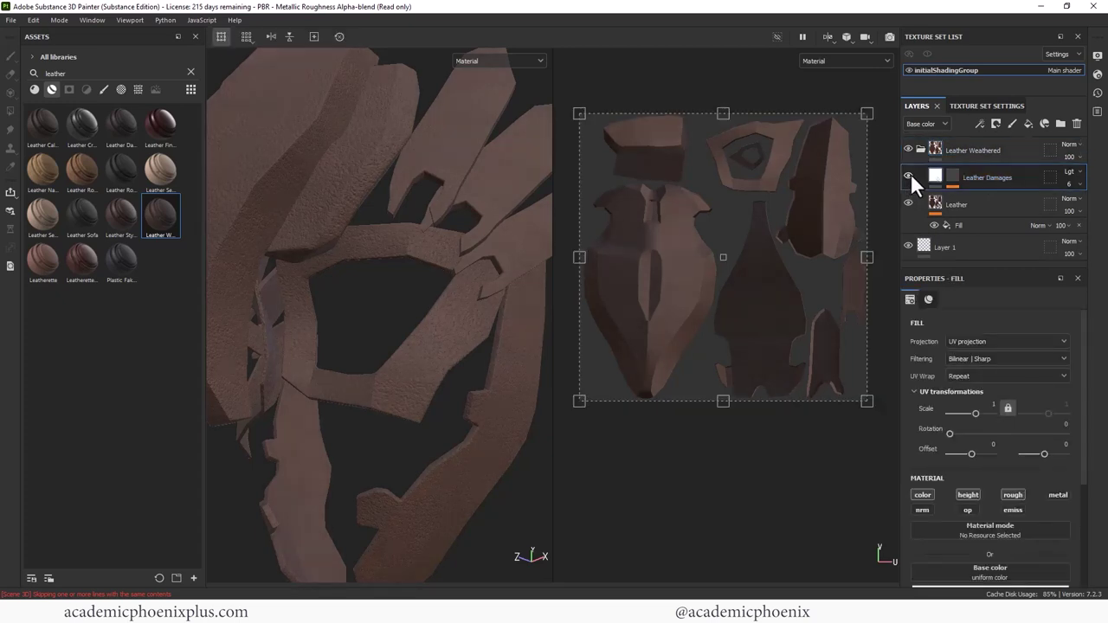
pyautogui.click(909, 175)
pyautogui.keyDown('alt'); pyautogui.moveTo(374, 250); pyautogui.dragTo(222, 193, button='right'); pyautogui.keyUp('alt')
pyautogui.keyDown('alt'); pyautogui.moveTo(222, 193); pyautogui.dragTo(291, 257, button='middle'); pyautogui.keyUp('alt')
pyautogui.keyDown('alt'); pyautogui.moveTo(292, 257); pyautogui.dragTo(423, 299); pyautogui.keyUp('alt')
pyautogui.moveTo(423, 300)
pyautogui.keyDown('alt'); pyautogui.mouseDown(button='middle')
pyautogui.moveTo(433, 273)
pyautogui.moveTo(425, 284)
pyautogui.mouseUp(button='middle'); pyautogui.keyUp('alt')
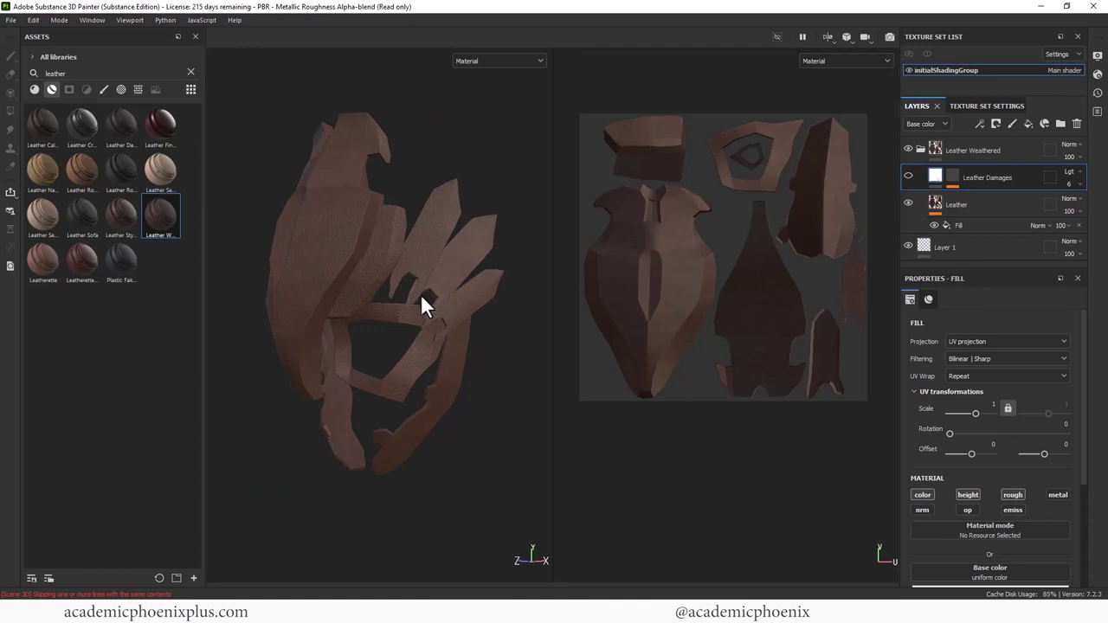
pyautogui.click(921, 151)
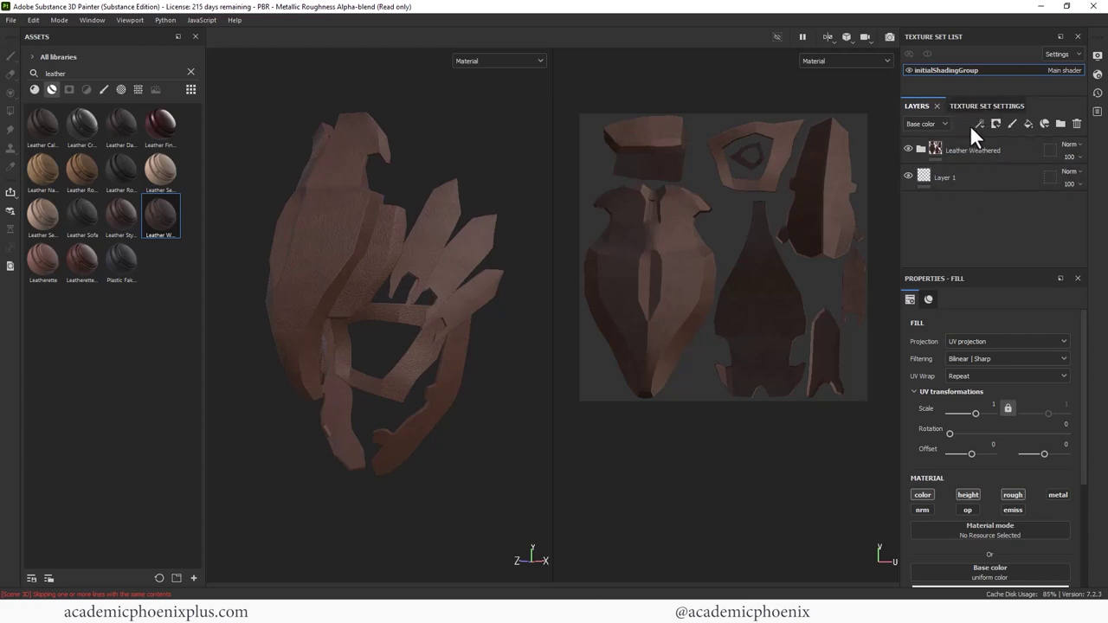
# Open the mesh map baker with output size 2048 and dilation width 128
pyautogui.click(992, 105)
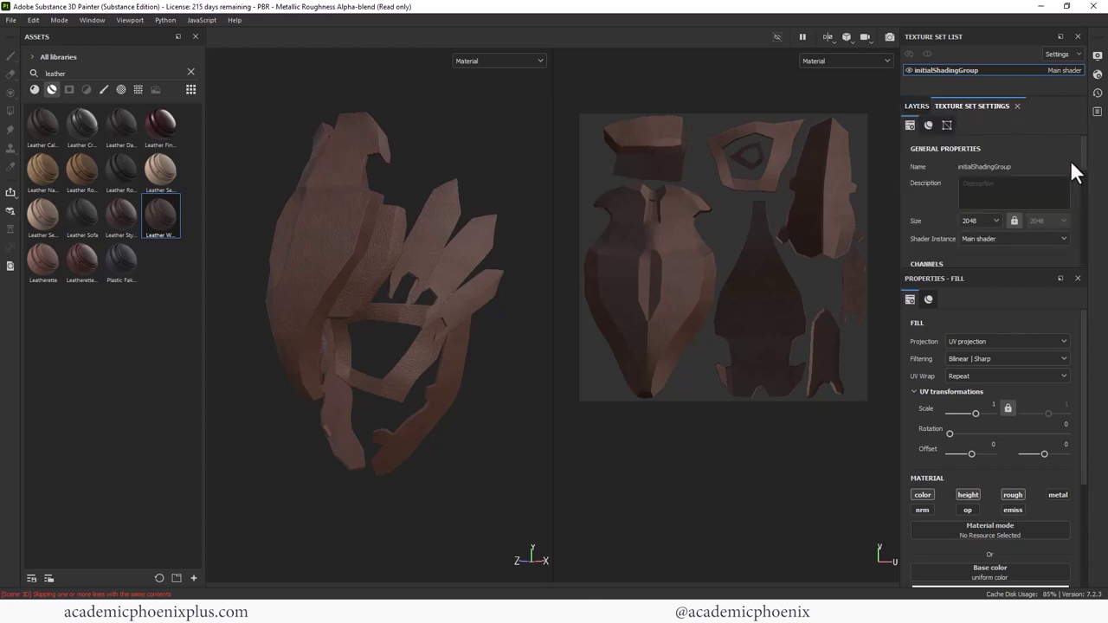
pyautogui.scroll(-3, 1078, 197)
pyautogui.scroll(-5, 1074, 205)
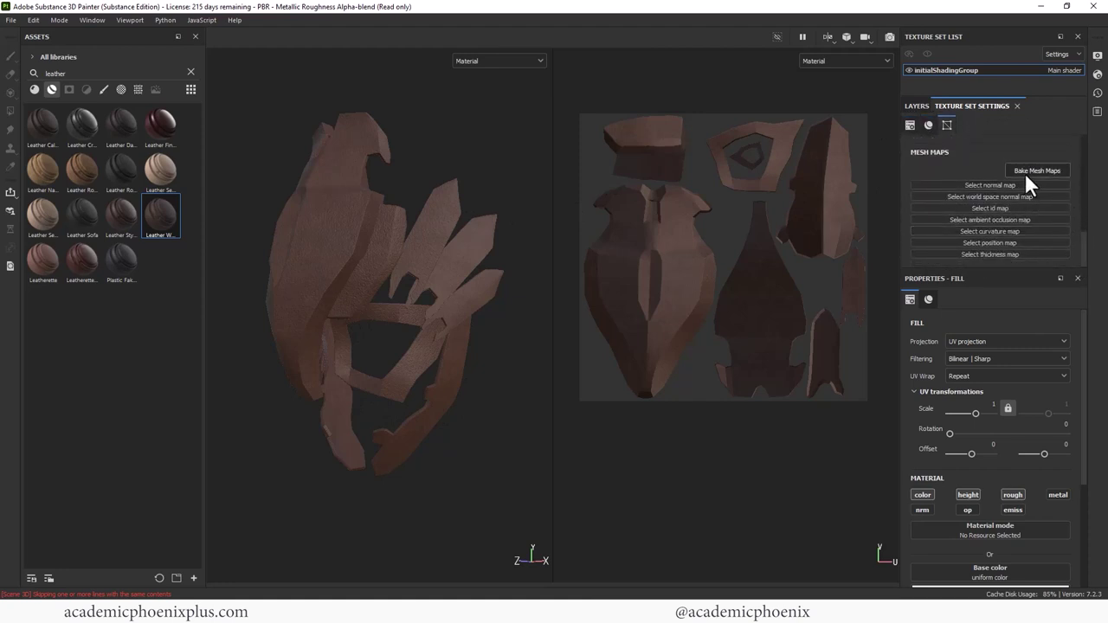
pyautogui.click(1029, 170)
pyautogui.click(573, 148)
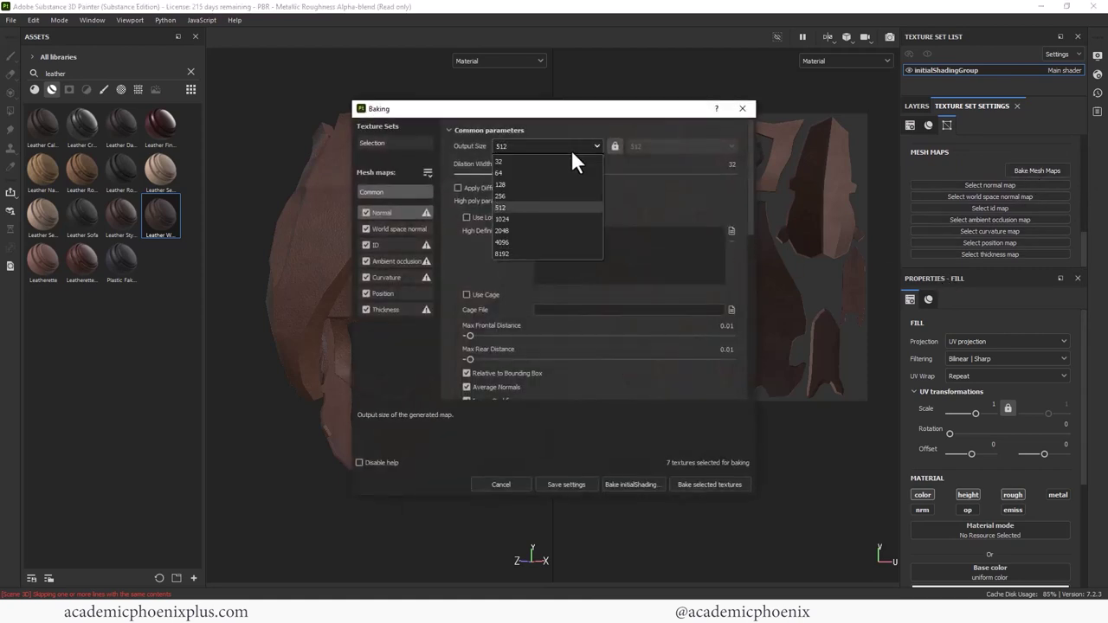
pyautogui.click(515, 230)
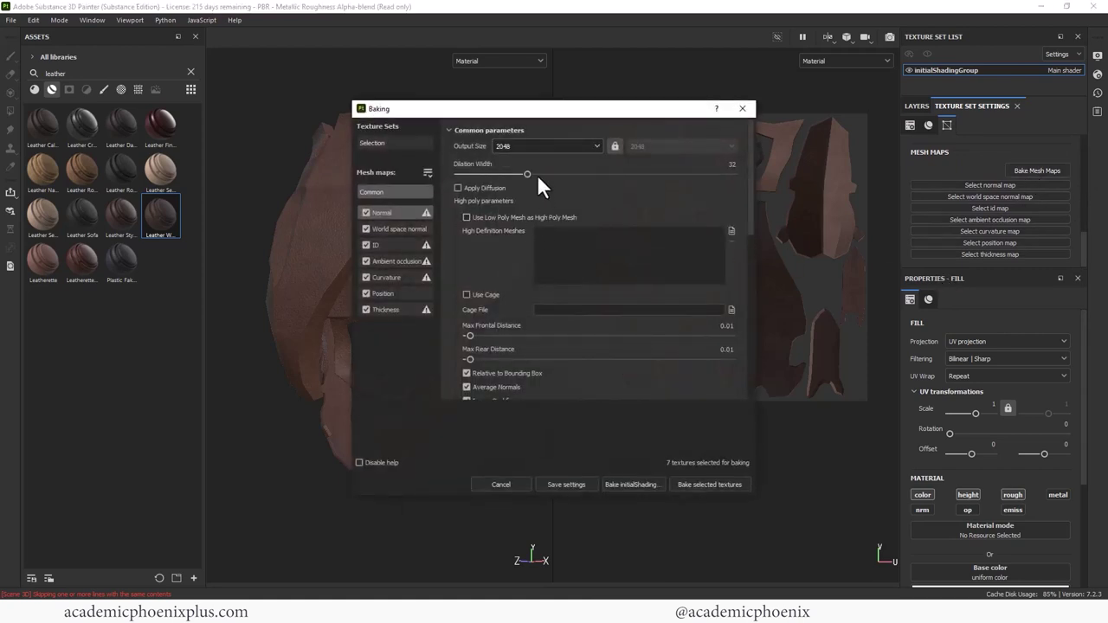
pyautogui.moveTo(537, 171); pyautogui.dragTo(730, 178)
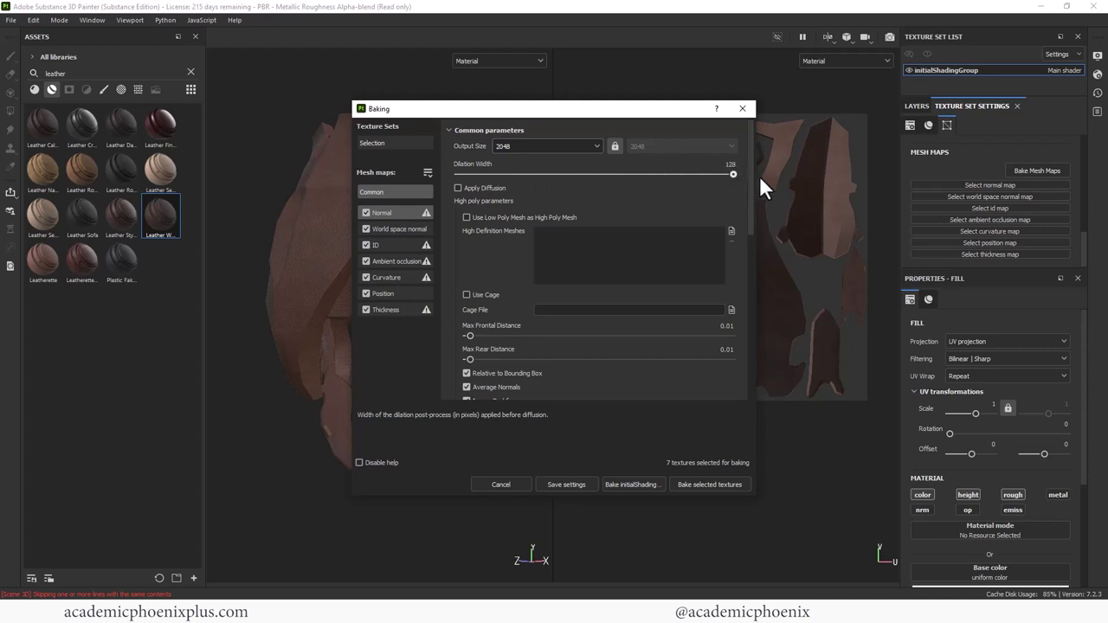
# Exclude the ID map, set curvature and thickness secondary rays to 256, and start baking
pyautogui.click(390, 229)
pyautogui.click(394, 243)
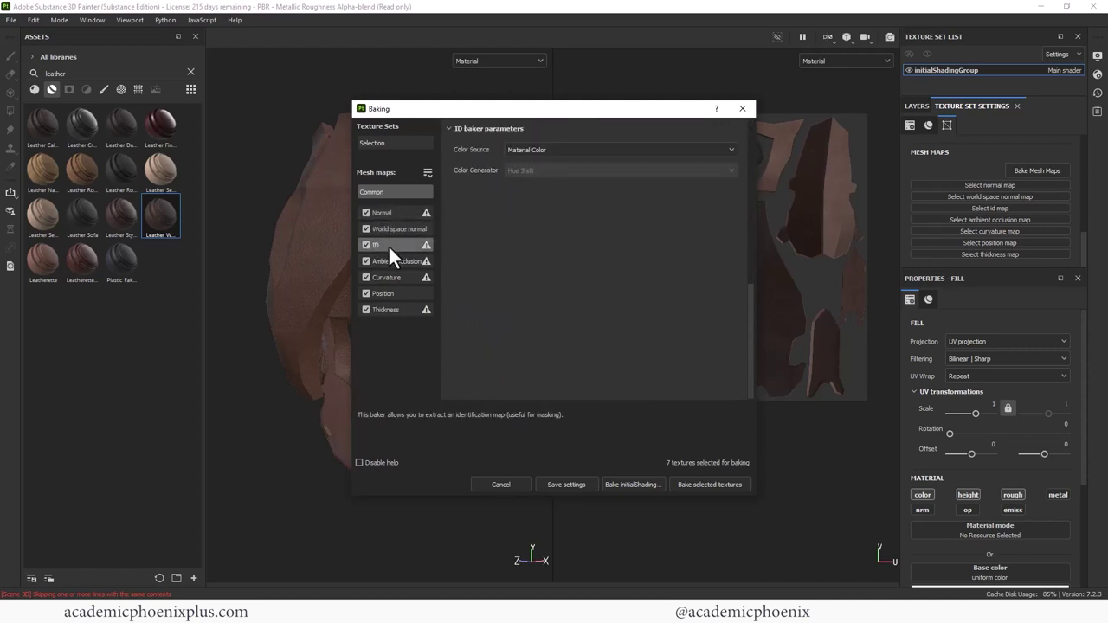
pyautogui.click(366, 245)
pyautogui.click(398, 261)
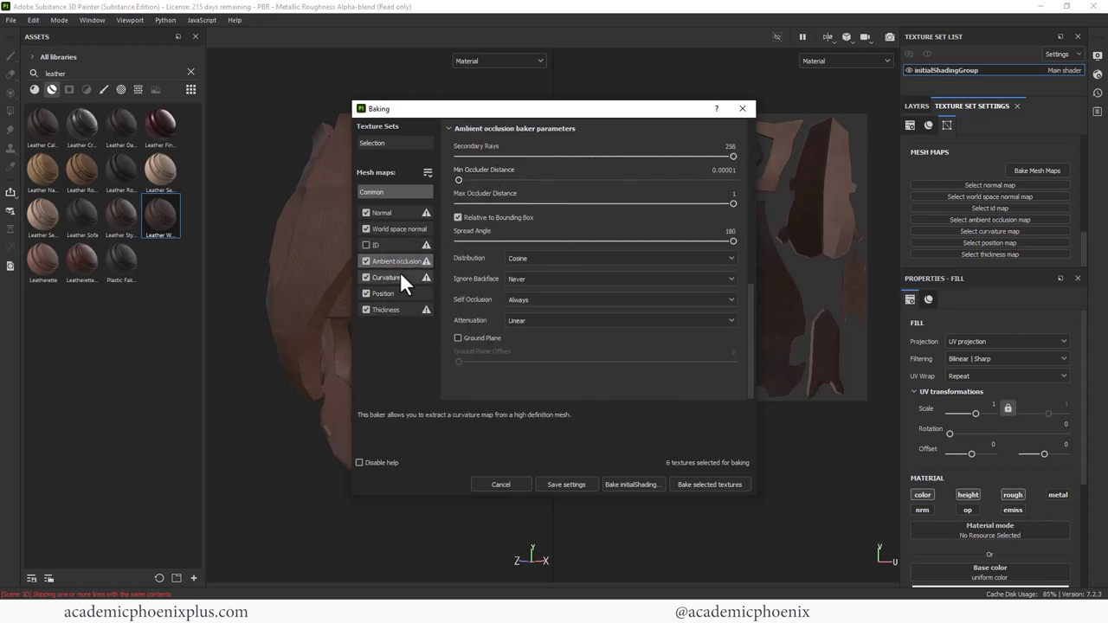
pyautogui.click(382, 277)
pyautogui.moveTo(492, 170); pyautogui.dragTo(743, 174)
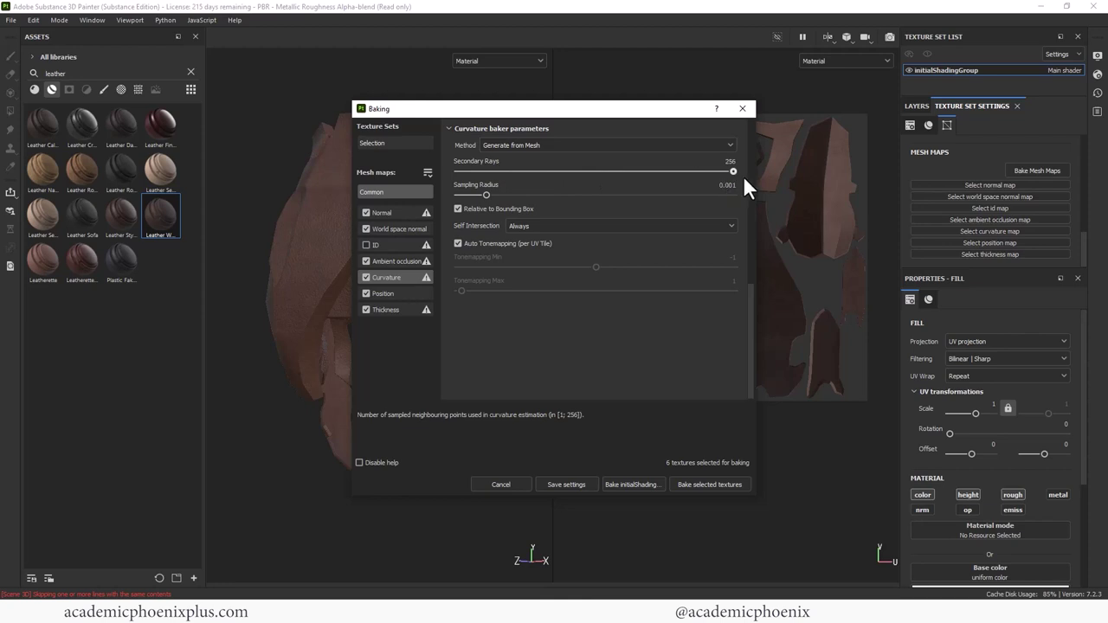
pyautogui.click(386, 294)
pyautogui.click(401, 309)
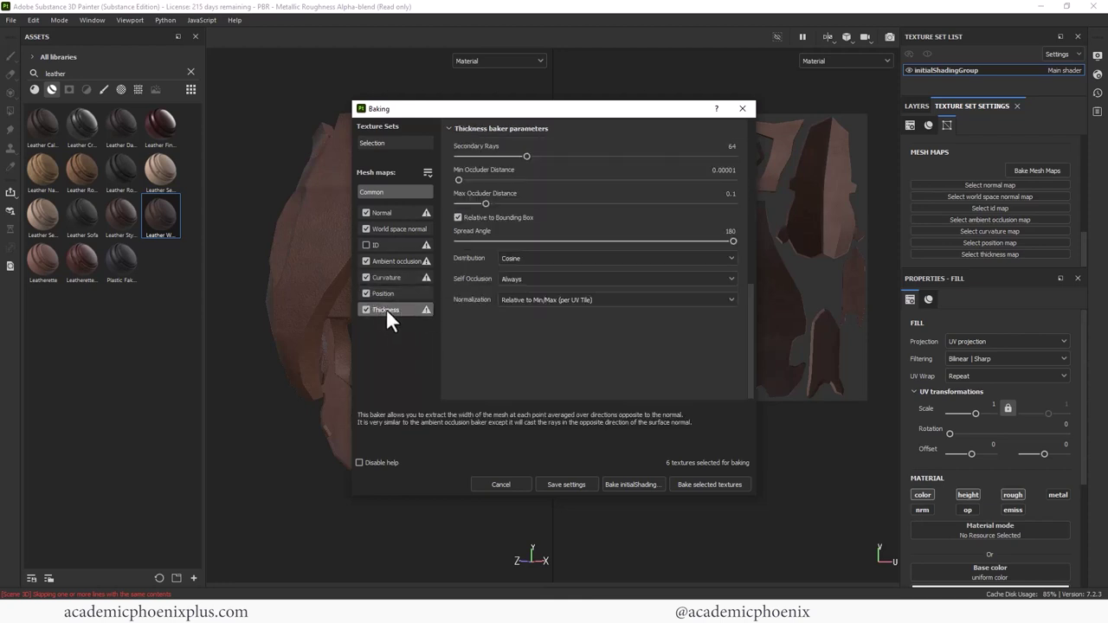
pyautogui.moveTo(528, 155); pyautogui.dragTo(738, 161)
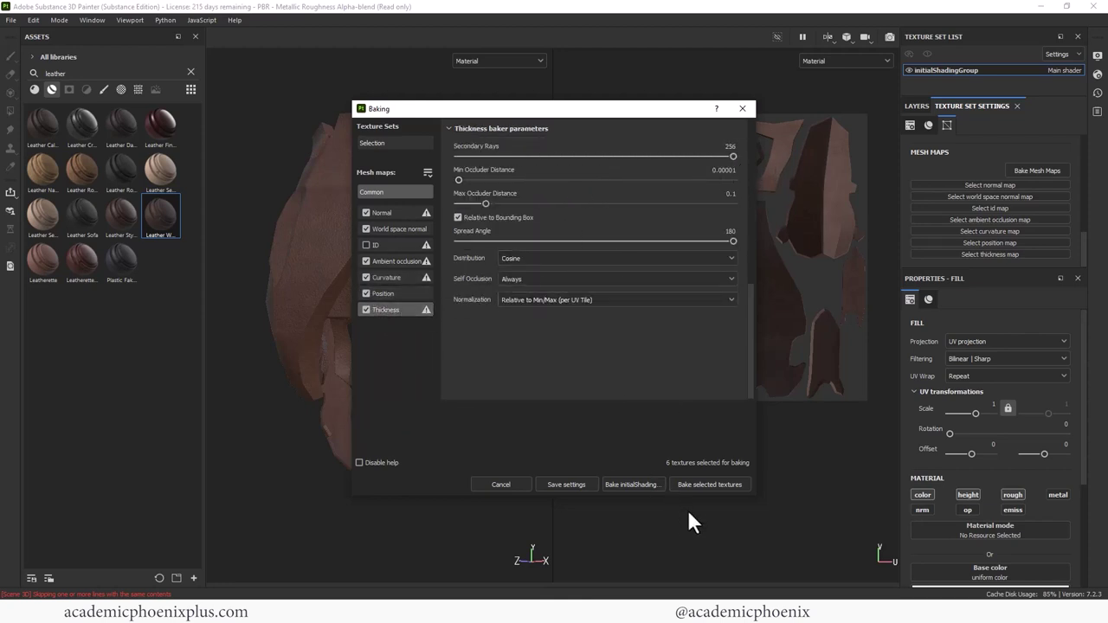
pyautogui.click(705, 485)
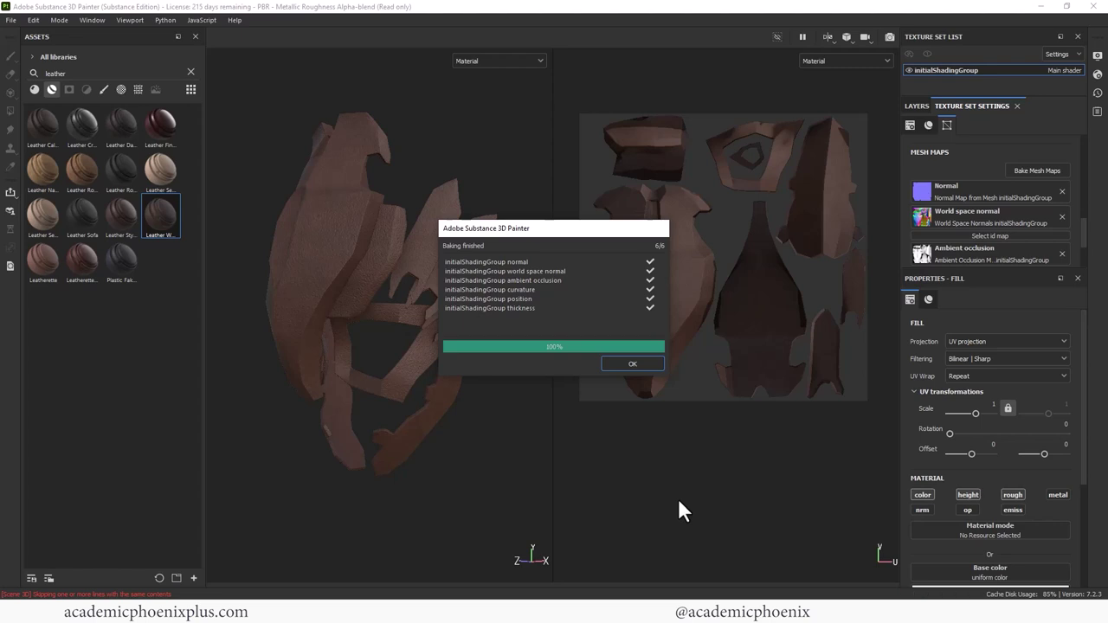
# Dismiss the baking report once all six maps finish
pyautogui.click(632, 363)
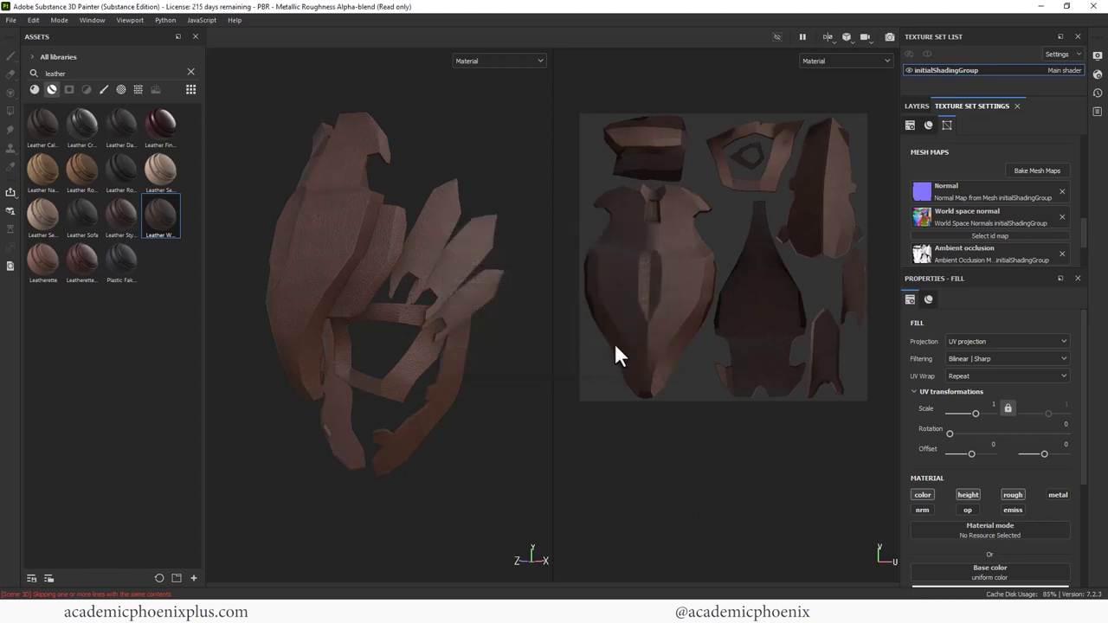
# Re-enable Leather Damages in the Leather Weathered group and lower its fill height to -0.1328
pyautogui.click(917, 105)
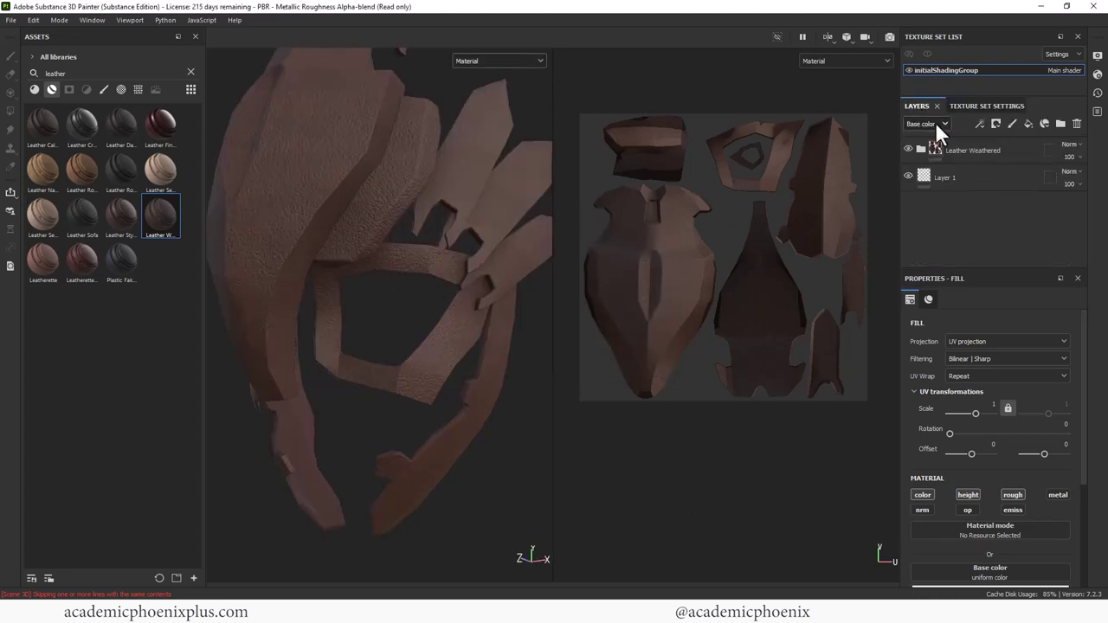
pyautogui.click(967, 151)
pyautogui.click(920, 149)
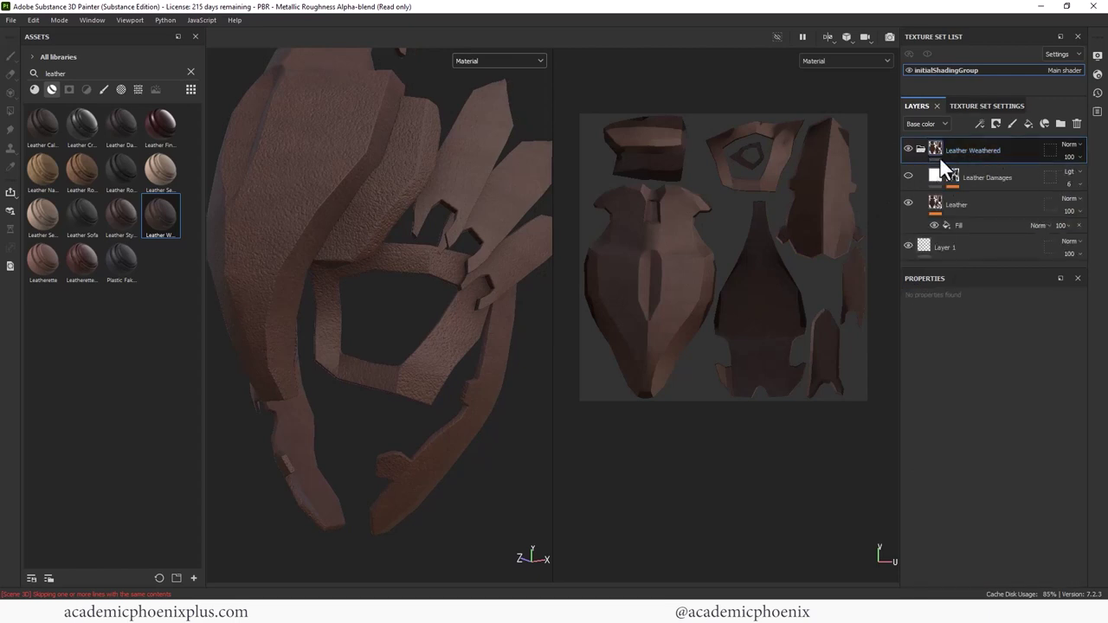
pyautogui.click(937, 175)
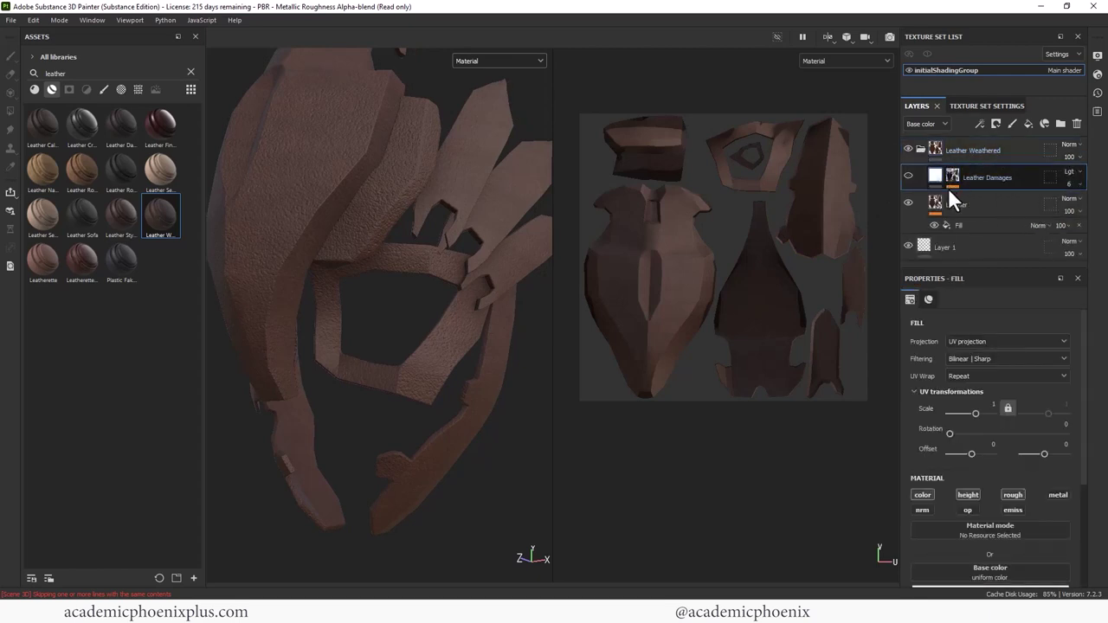
pyautogui.click(906, 173)
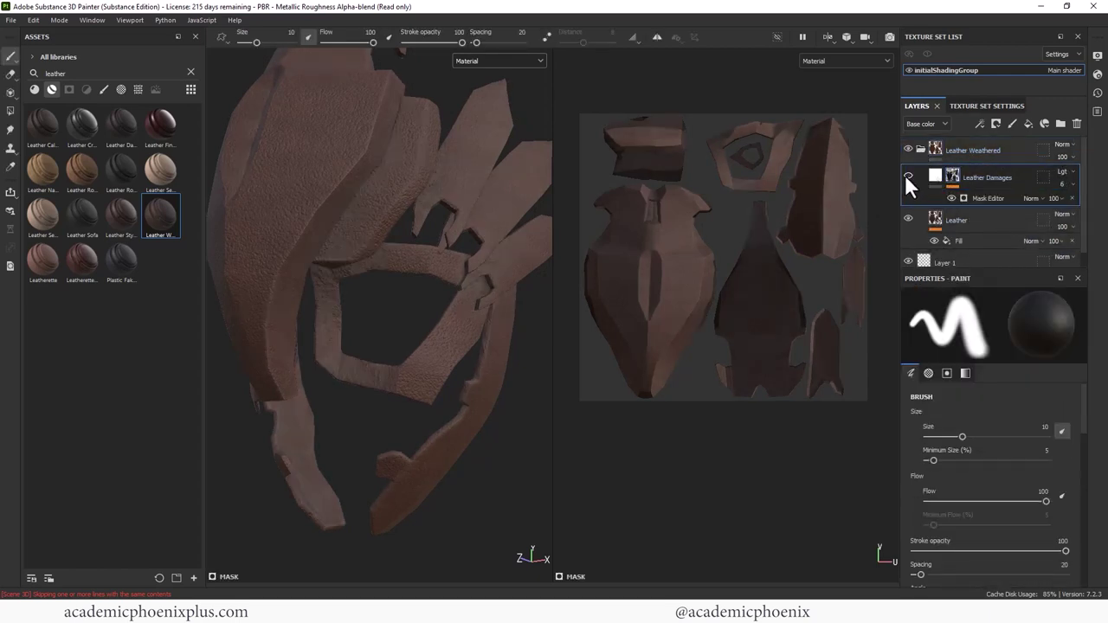
pyautogui.click(905, 174)
pyautogui.click(905, 173)
pyautogui.click(935, 176)
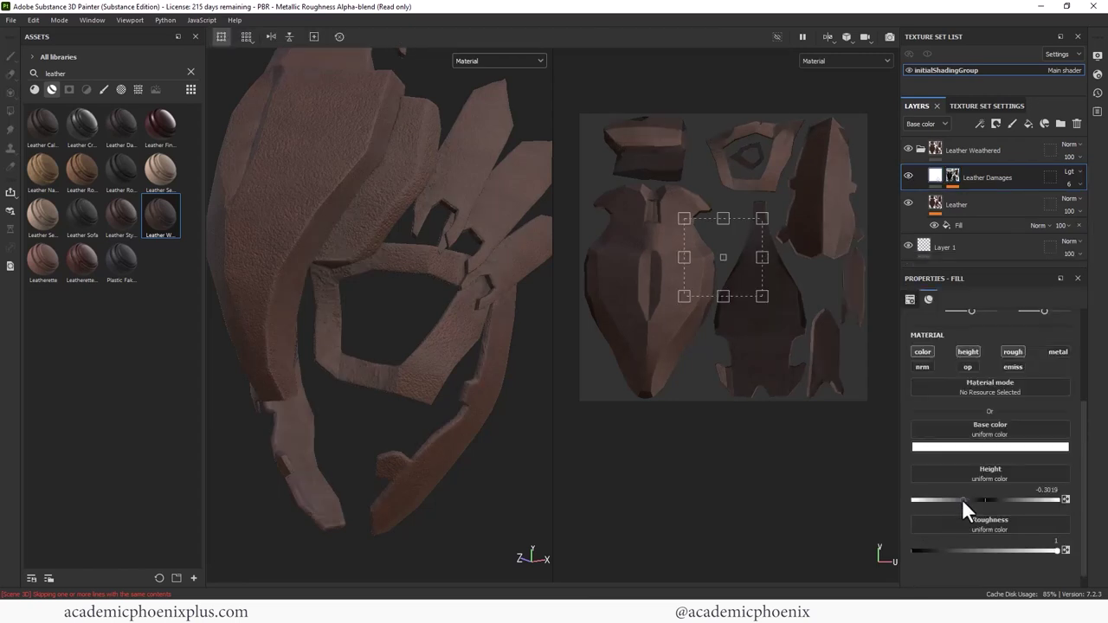
pyautogui.moveTo(962, 498)
pyautogui.mouseDown()
pyautogui.moveTo(976, 499)
pyautogui.moveTo(916, 498)
pyautogui.moveTo(976, 497)
pyautogui.mouseUp()
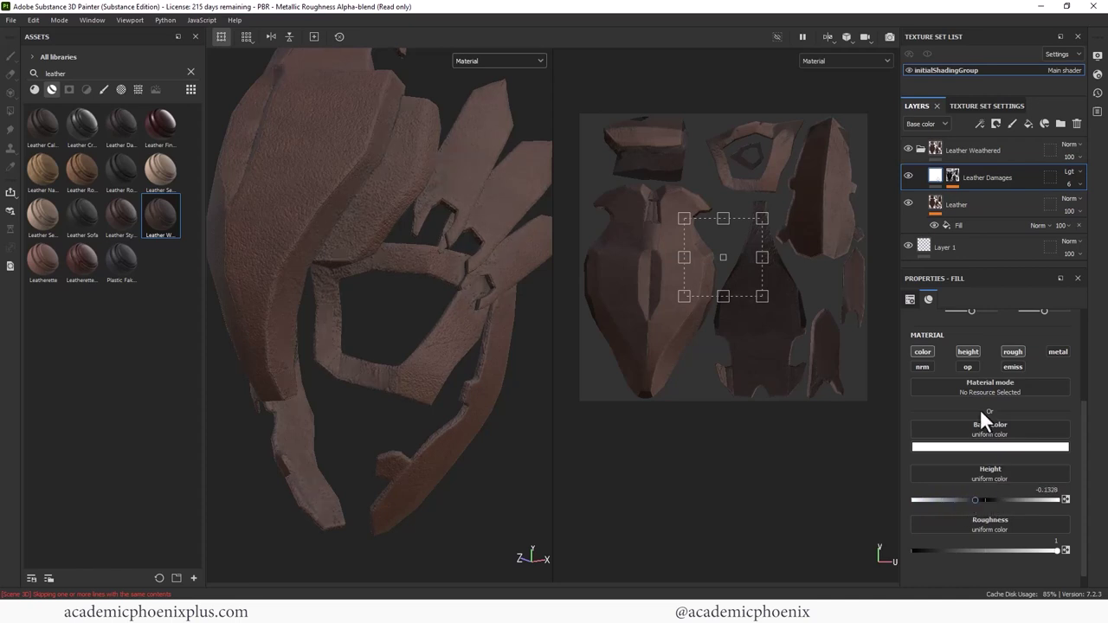
# Tune the Leather fill: lower roughness, colour 29130a, adjust tiling, tri-planar hardness 0.46
pyautogui.click(945, 208)
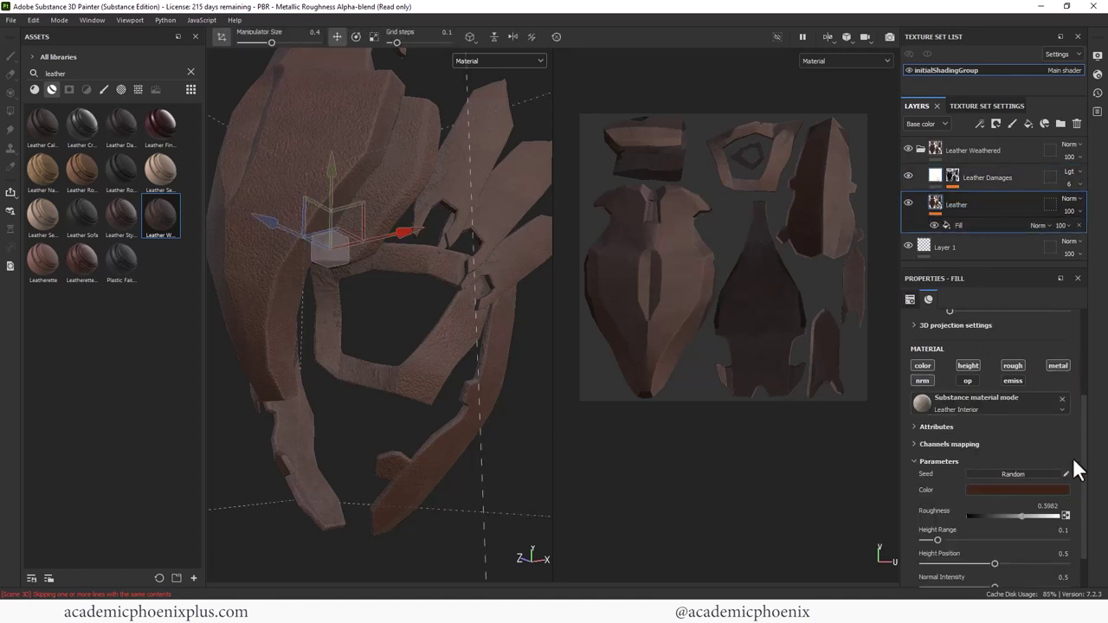
pyautogui.scroll(-1, 1087, 485)
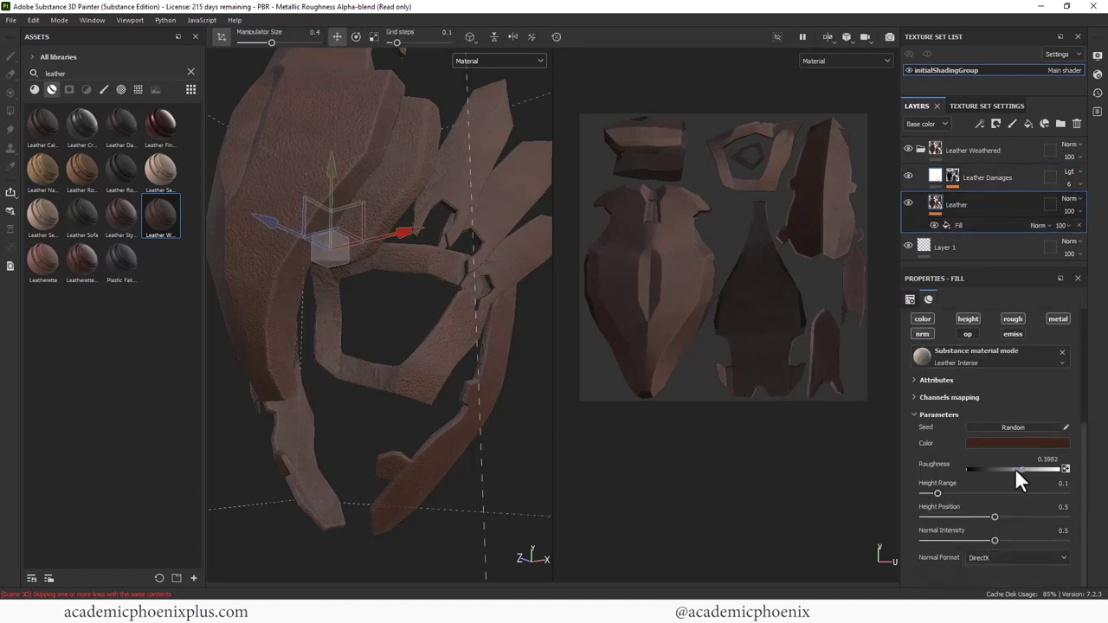
pyautogui.moveTo(1031, 468); pyautogui.dragTo(1000, 468)
pyautogui.click(1005, 443)
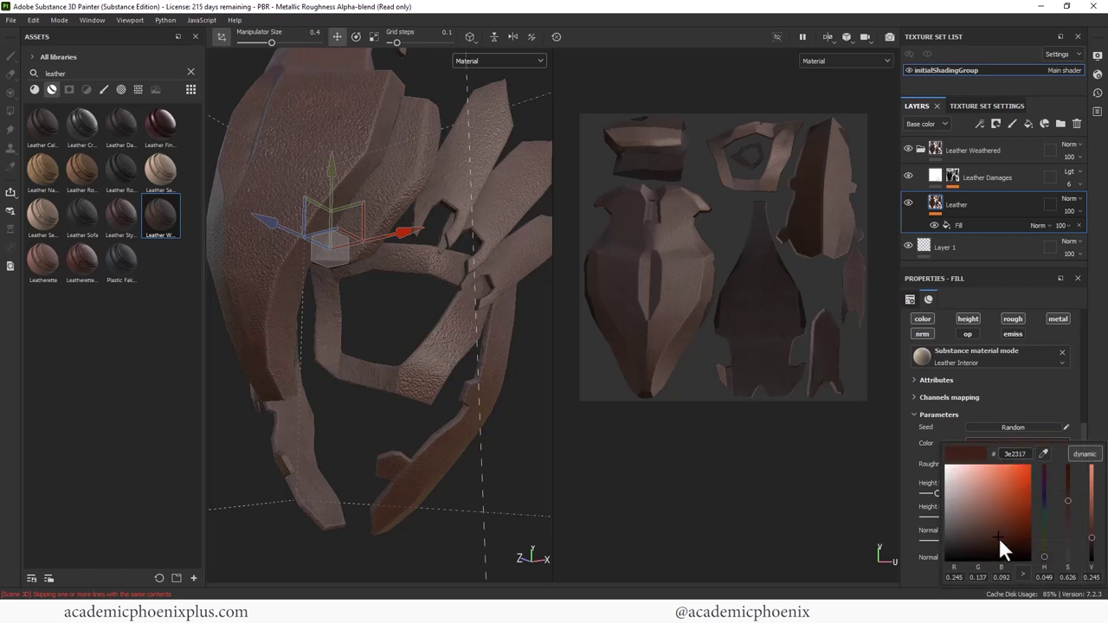
pyautogui.moveTo(1001, 542); pyautogui.dragTo(1009, 547)
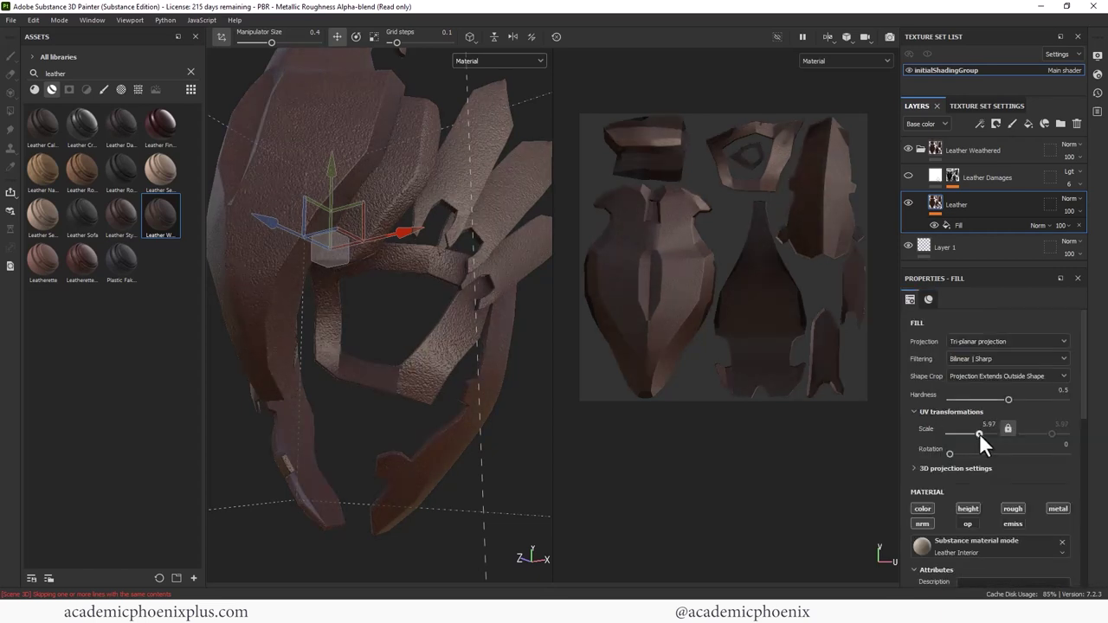
pyautogui.moveTo(979, 433)
pyautogui.mouseDown()
pyautogui.moveTo(963, 451)
pyautogui.moveTo(974, 451)
pyautogui.mouseUp()
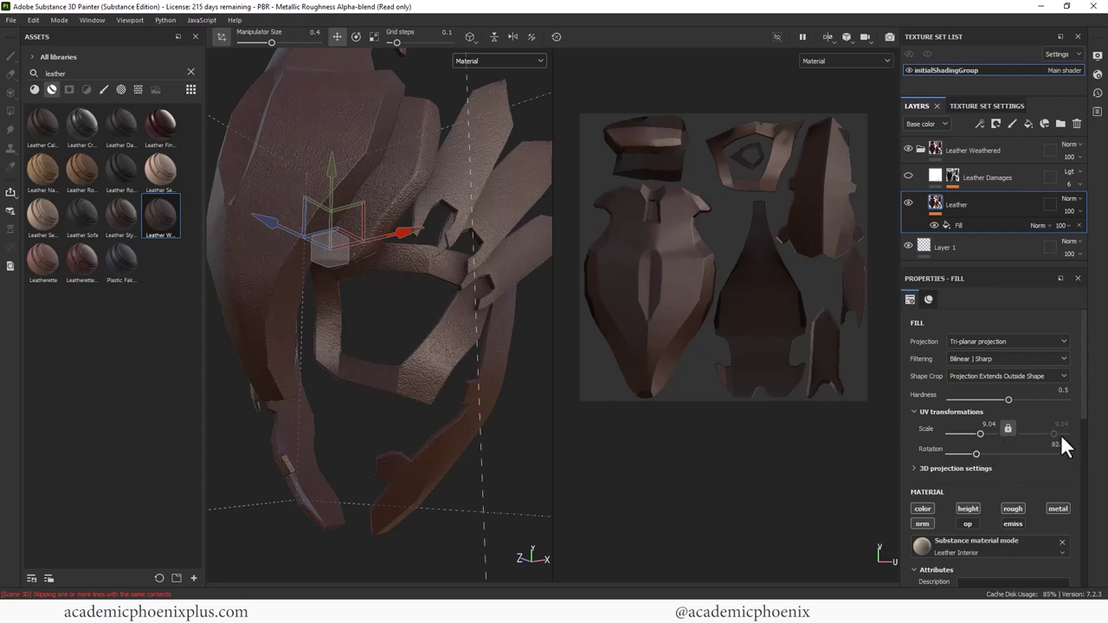
pyautogui.moveTo(1009, 400); pyautogui.dragTo(1003, 399)
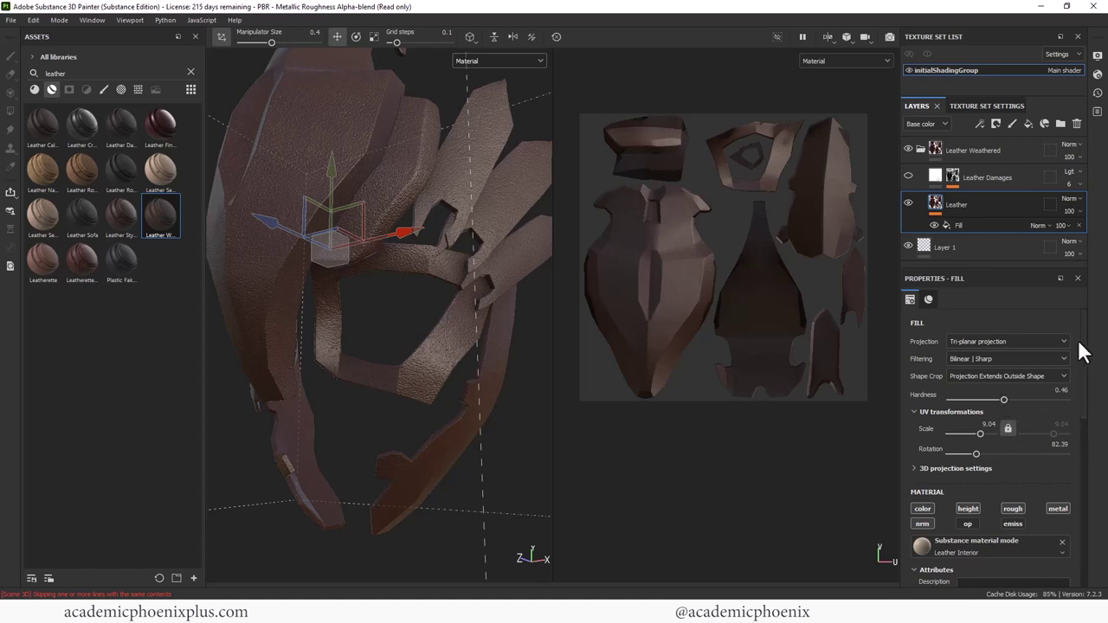
pyautogui.moveTo(1082, 343); pyautogui.dragTo(1081, 512)
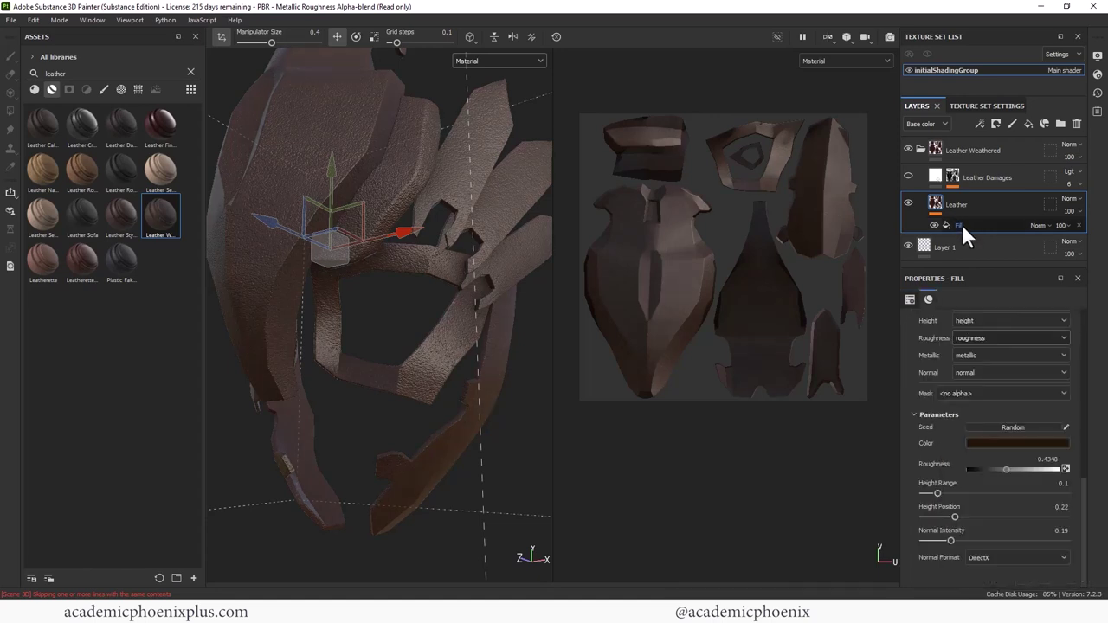
# Raise the Grunge Concrete roughness balance to 0.6, leaving contrast at 0
pyautogui.click(962, 225)
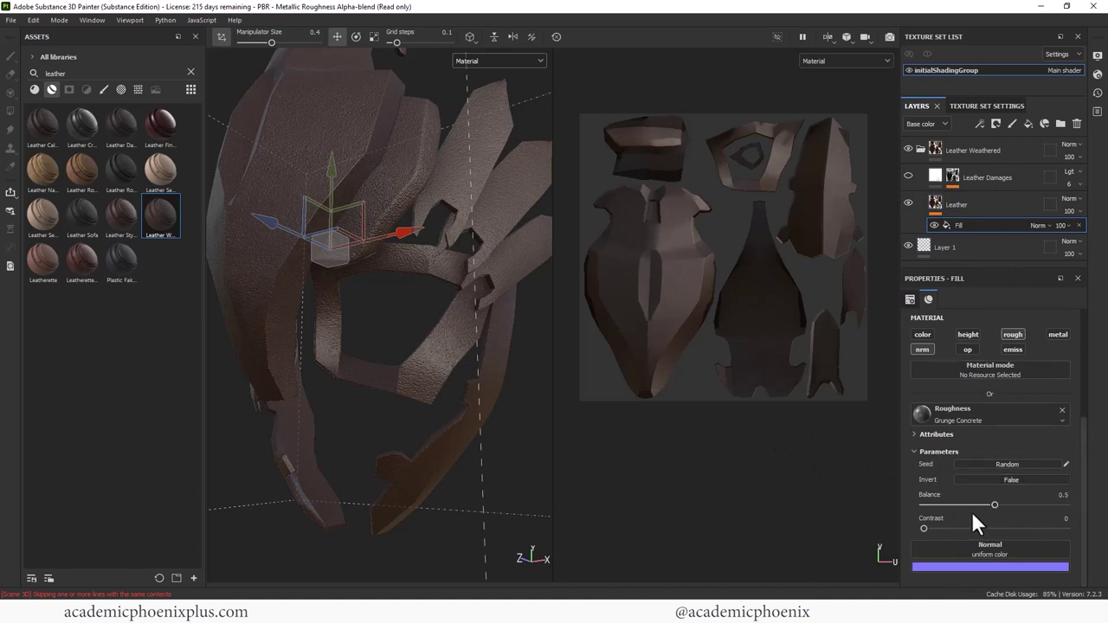
pyautogui.moveTo(995, 504)
pyautogui.mouseDown()
pyautogui.moveTo(1018, 502)
pyautogui.moveTo(947, 503)
pyautogui.moveTo(1015, 502)
pyautogui.moveTo(962, 504)
pyautogui.moveTo(1011, 505)
pyautogui.moveTo(983, 507)
pyautogui.mouseUp()
pyautogui.moveTo(923, 528); pyautogui.dragTo(895, 527)
# Show Leather Damages with height -0.1563 and roughness 0.6992, then orbit to inspect
pyautogui.click(947, 173)
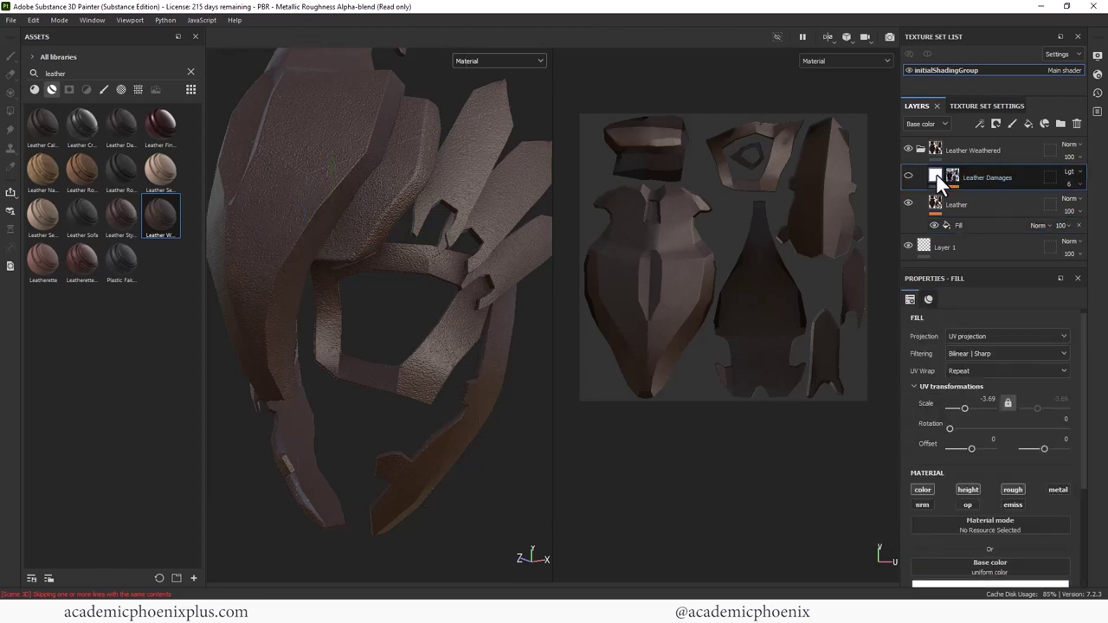
pyautogui.click(906, 172)
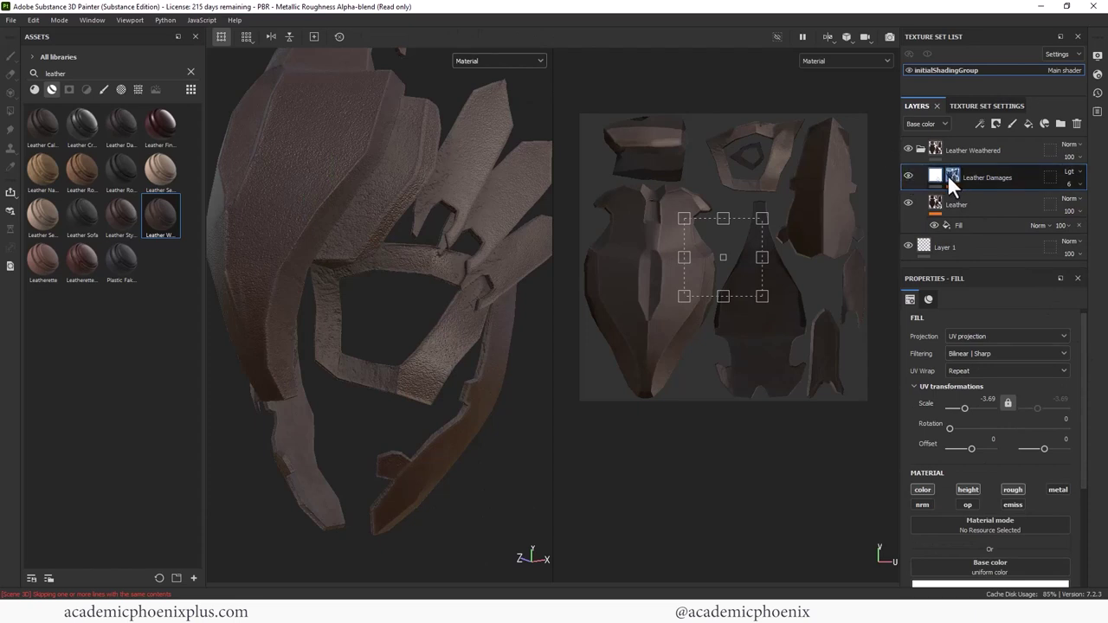
pyautogui.scroll(-3, 1078, 519)
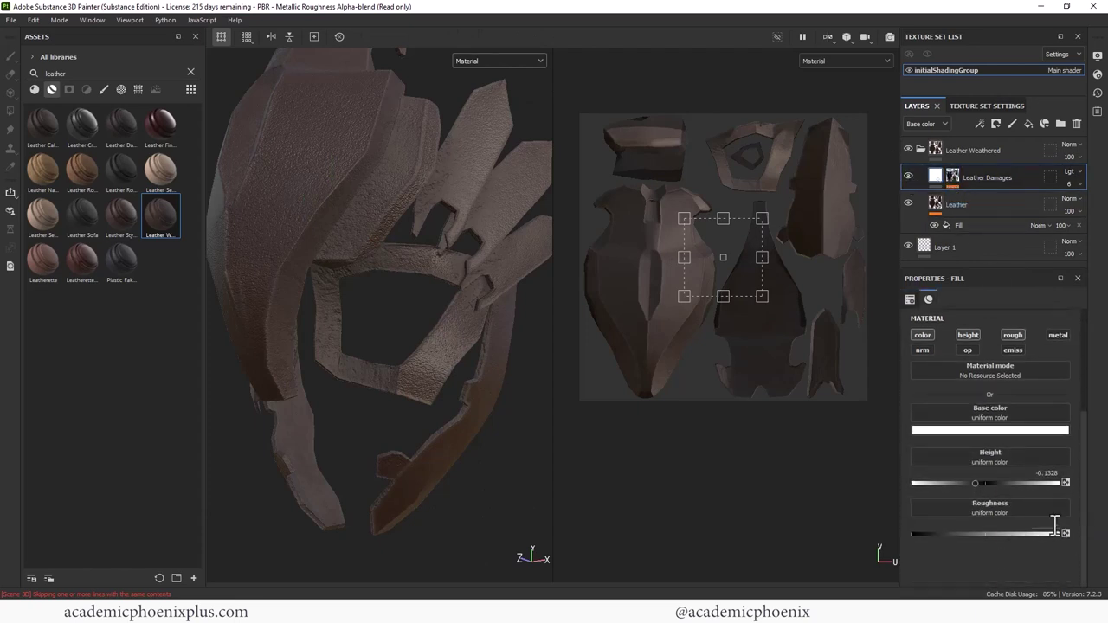
pyautogui.moveTo(981, 481)
pyautogui.mouseDown()
pyautogui.moveTo(999, 483)
pyautogui.moveTo(973, 483)
pyautogui.mouseUp()
pyautogui.moveTo(1011, 529)
pyautogui.mouseDown()
pyautogui.moveTo(983, 527)
pyautogui.moveTo(991, 531)
pyautogui.mouseUp()
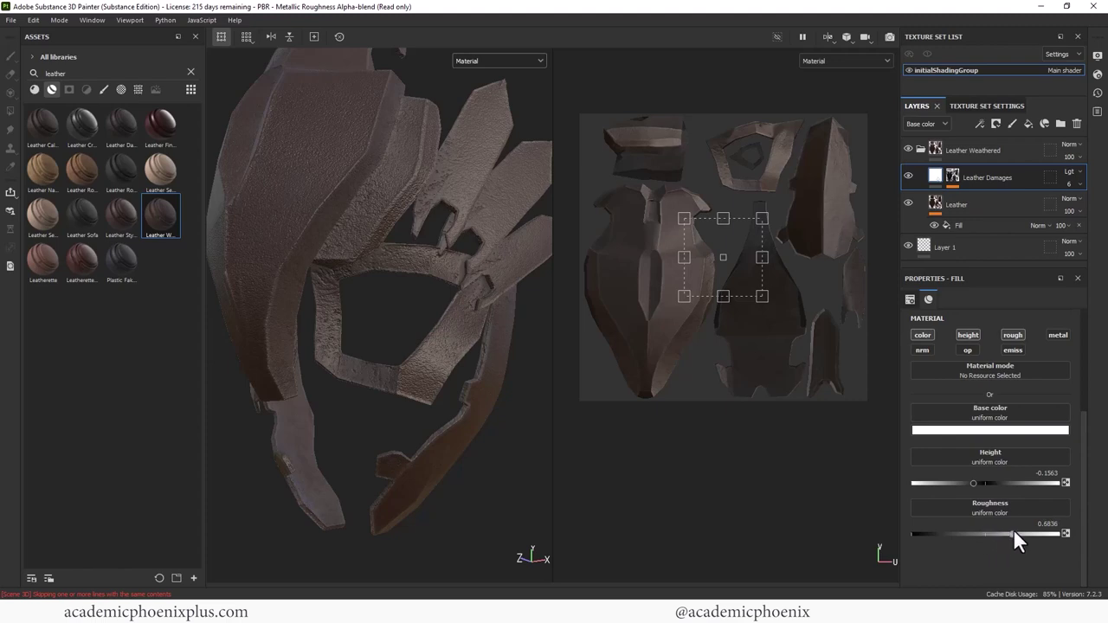
pyautogui.keyDown('alt'); pyautogui.moveTo(414, 413); pyautogui.dragTo(429, 435); pyautogui.keyUp('alt')
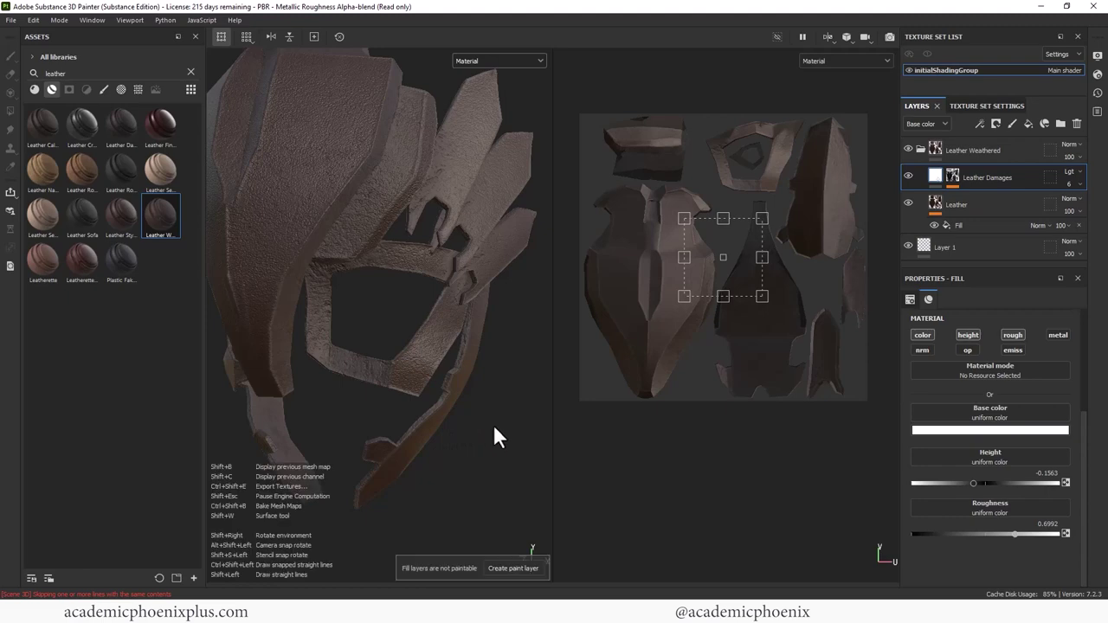
pyautogui.moveTo(478, 435)
pyautogui.keyDown('shift'); pyautogui.mouseDown(button='right')
pyautogui.moveTo(442, 431)
pyautogui.moveTo(470, 428)
pyautogui.moveTo(438, 435)
pyautogui.moveTo(453, 436)
pyautogui.moveTo(442, 457)
pyautogui.mouseUp(button='right'); pyautogui.keyUp('shift')
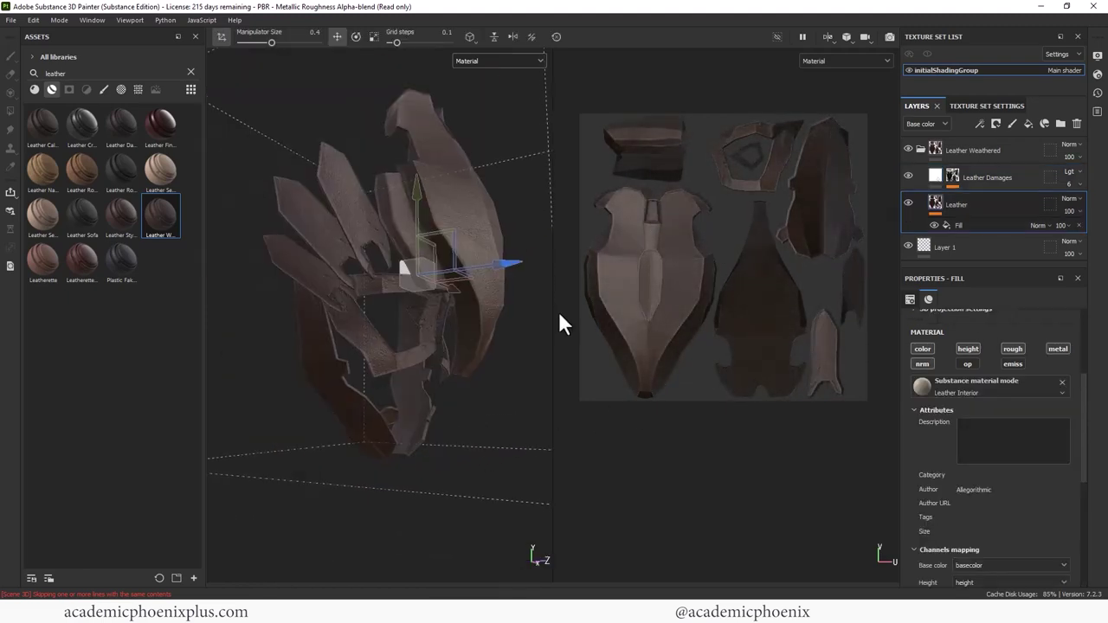
pyautogui.keyDown('alt'); pyautogui.moveTo(558, 313); pyautogui.dragTo(407, 283); pyautogui.keyUp('alt')
# Search the assets for 'plast' and drop Plastic Dirty Scratched above Leather Weathered
pyautogui.doubleClick(59, 74)
pyautogui.write('plast')
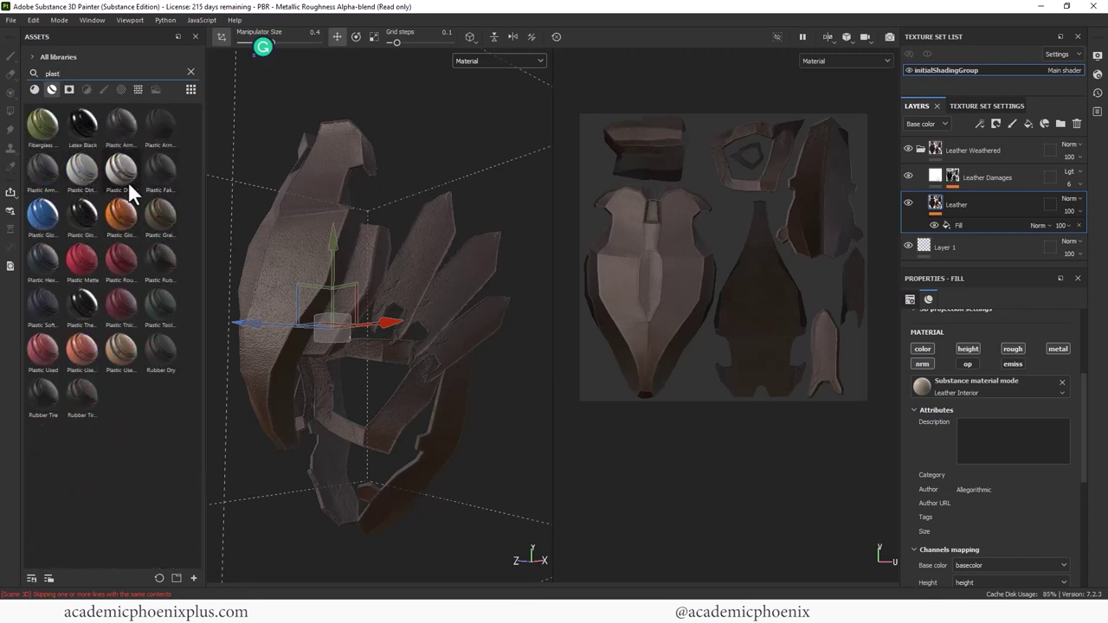
pyautogui.moveTo(76, 171); pyautogui.dragTo(473, 270)
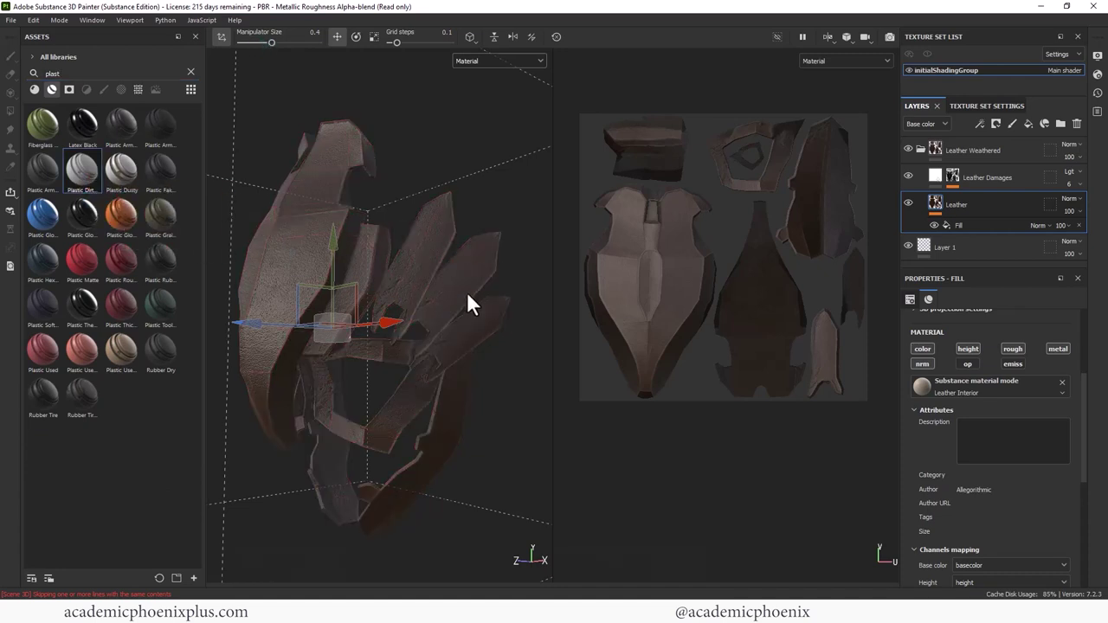
pyautogui.hotkey('ctrl', 'z')
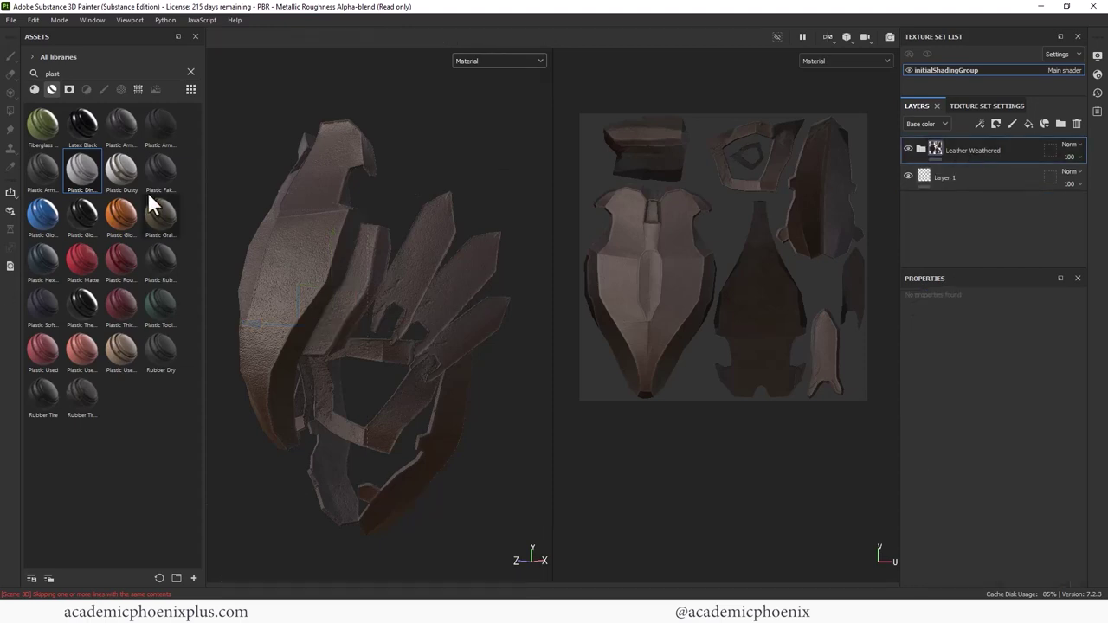
pyautogui.moveTo(94, 168); pyautogui.dragTo(778, 162)
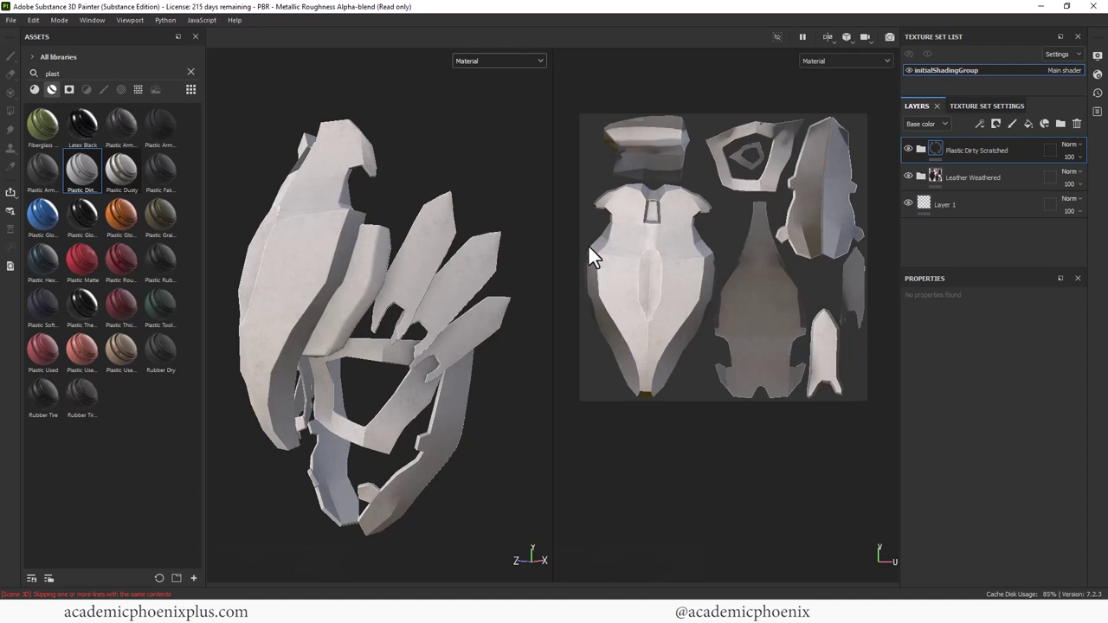
pyautogui.keyDown('alt'); pyautogui.moveTo(426, 280); pyautogui.dragTo(422, 237); pyautogui.keyUp('alt')
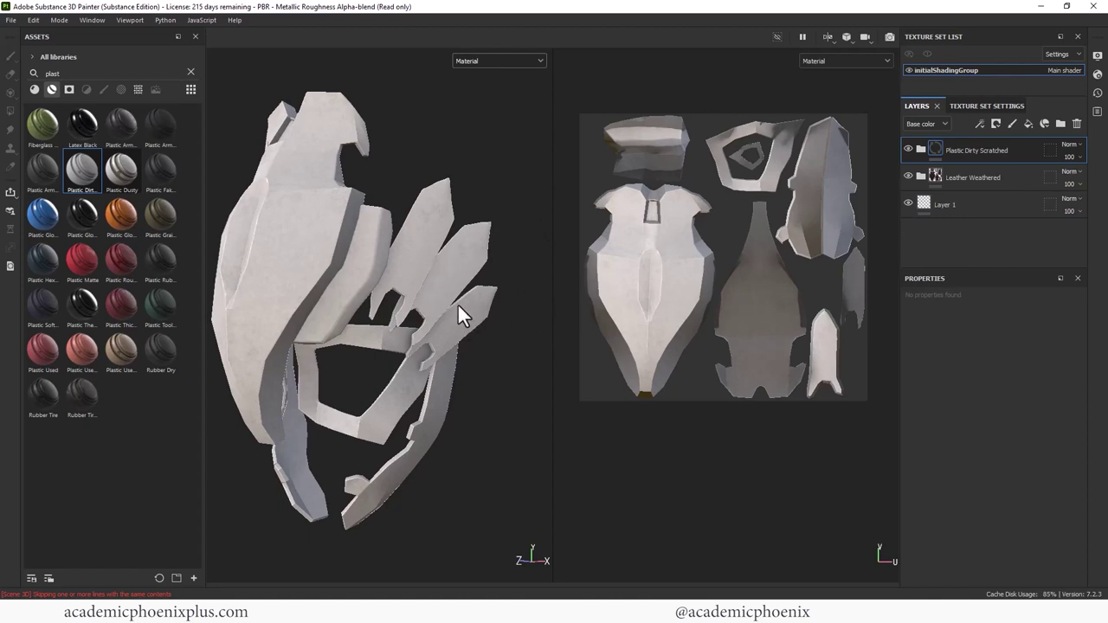
# Add a black mask to the plastic layer and mesh-fill only the crystal spikes
pyautogui.rightClick(934, 145)
pyautogui.click(966, 160)
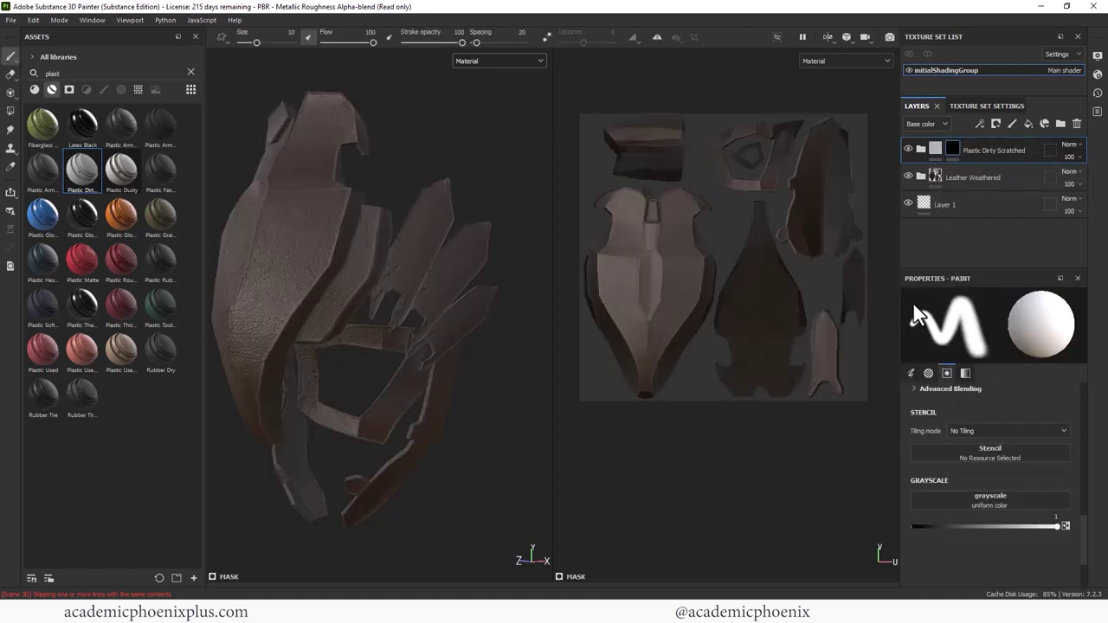
pyautogui.click(952, 147)
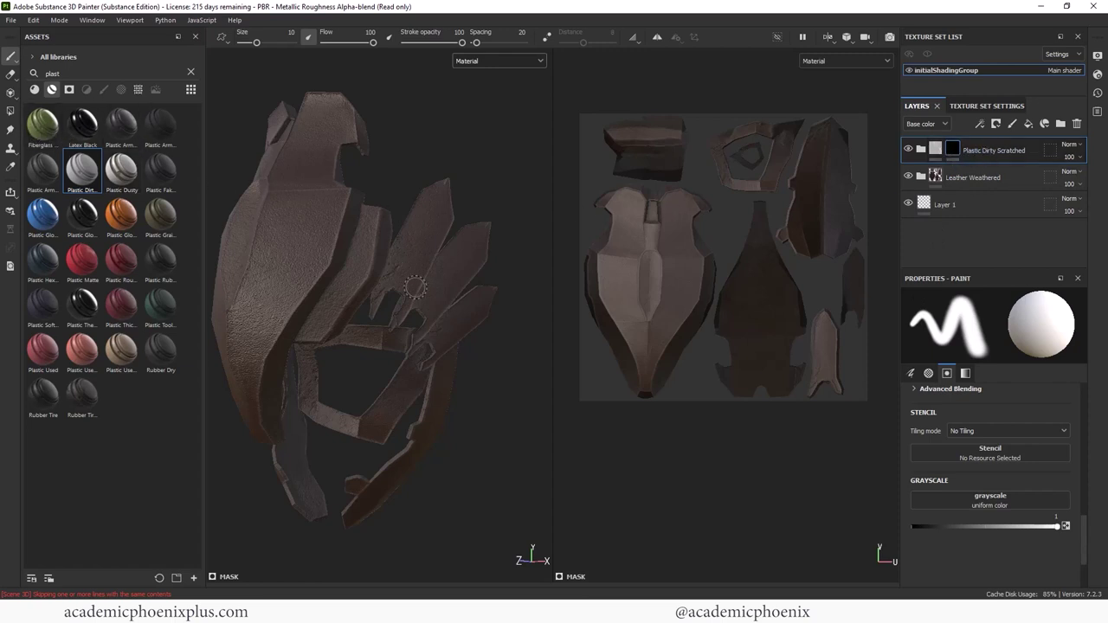
pyautogui.moveTo(428, 234); pyautogui.dragTo(441, 183)
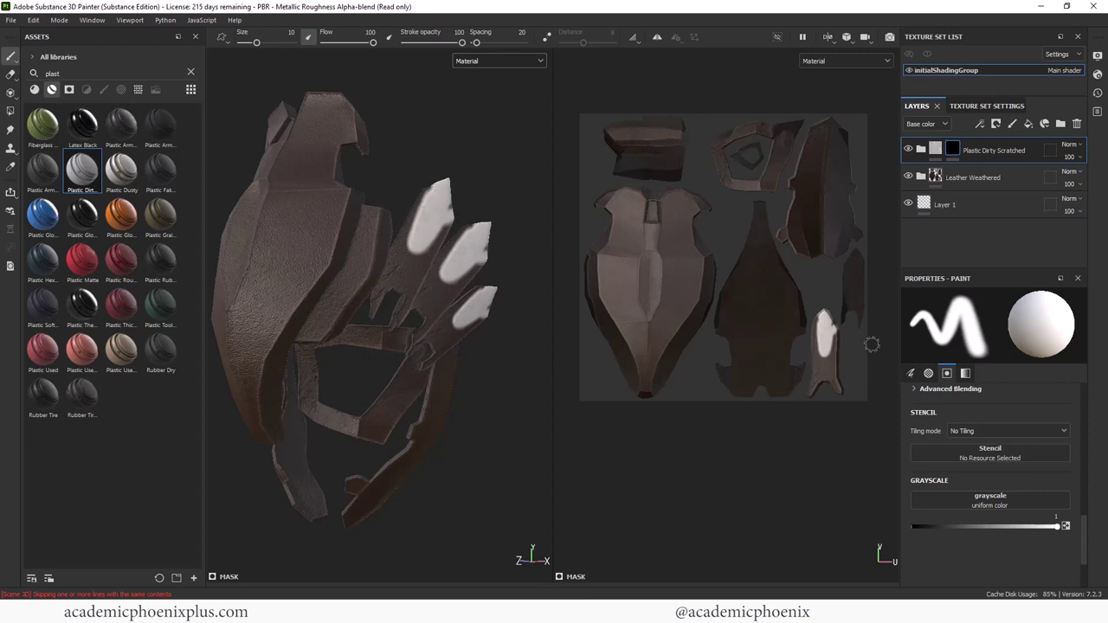
pyautogui.moveTo(857, 324); pyautogui.dragTo(852, 290)
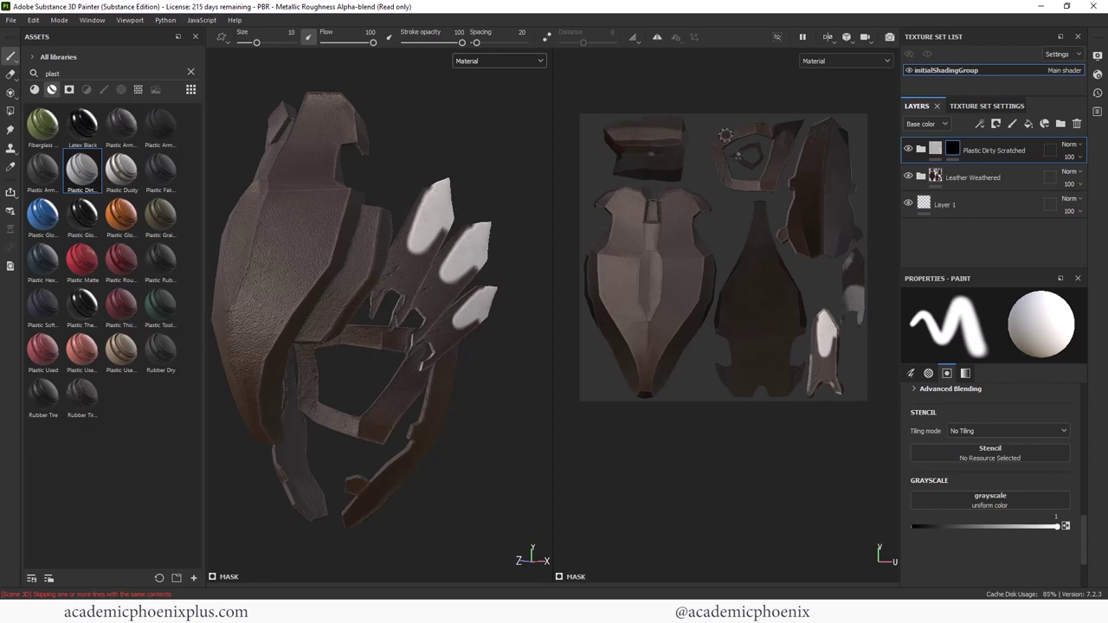
pyautogui.hotkey('ctrl', 'z')
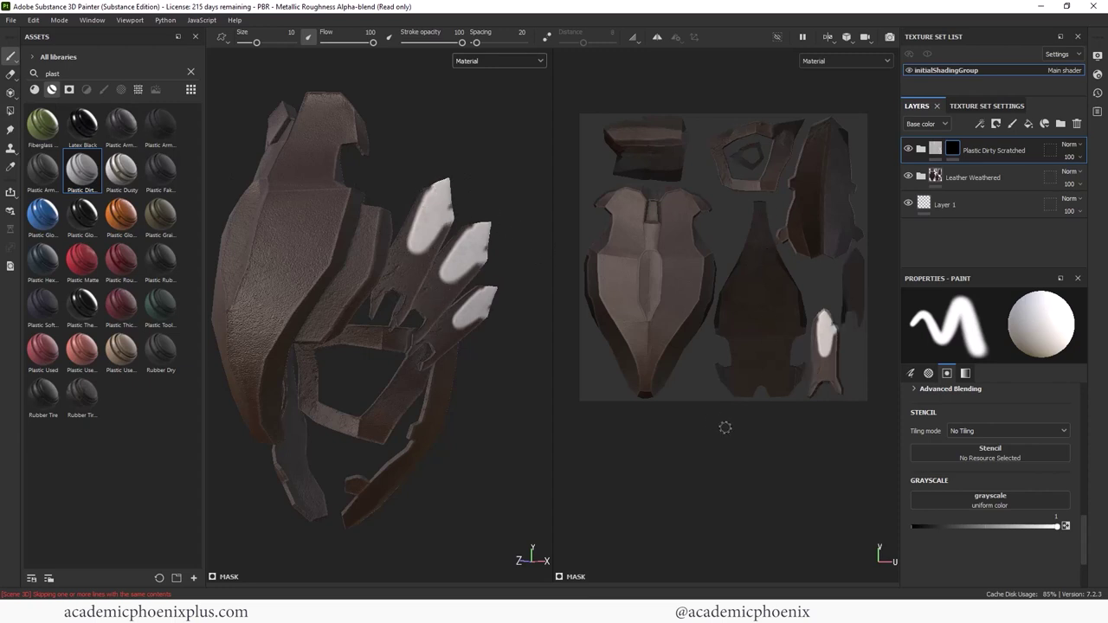
pyautogui.hotkey('ctrl', 'z')
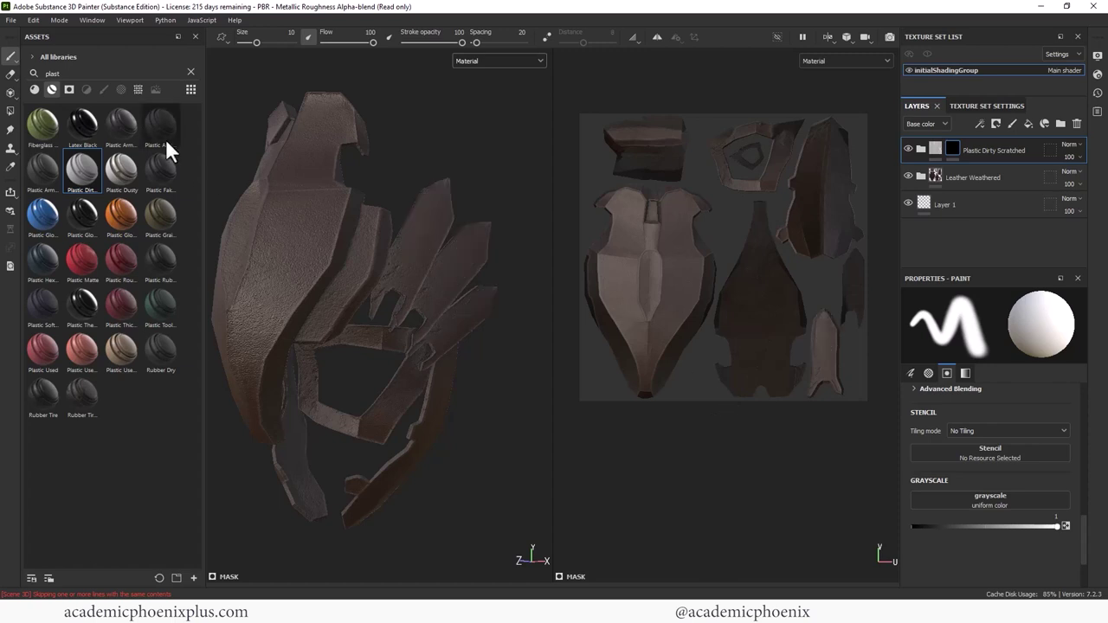
pyautogui.click(10, 114)
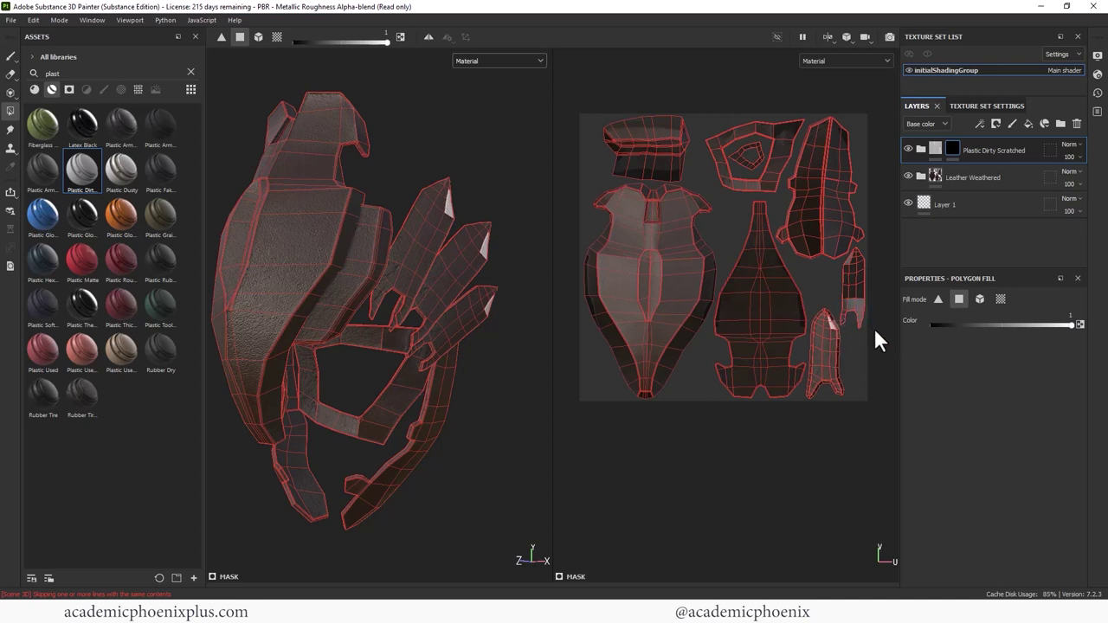
pyautogui.click(981, 301)
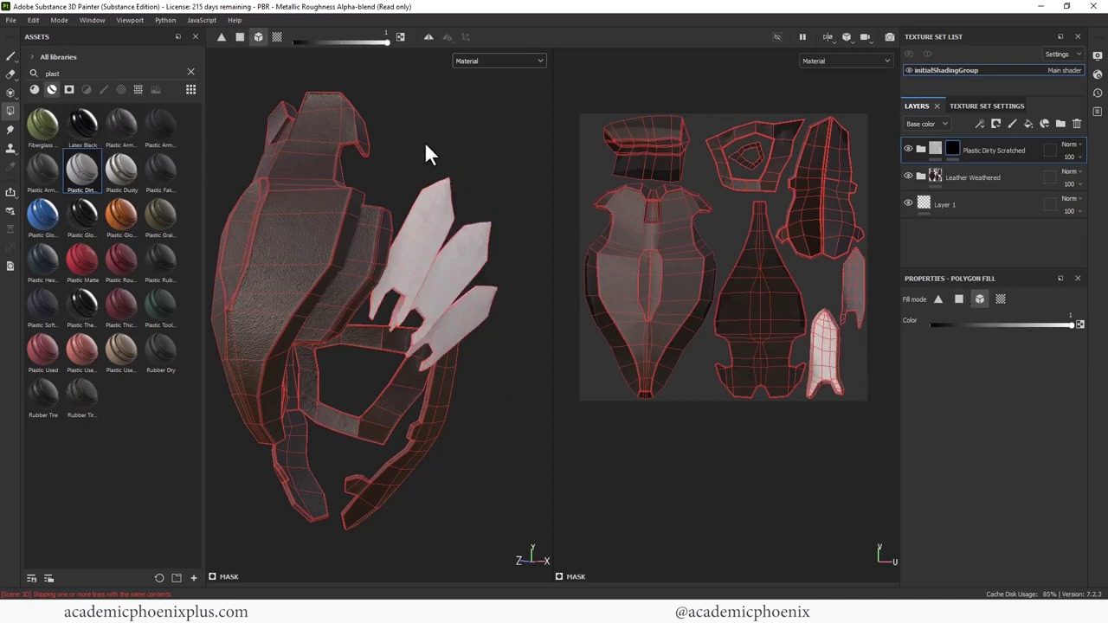
pyautogui.keyDown('alt'); pyautogui.moveTo(424, 141); pyautogui.dragTo(514, 183, button='right'); pyautogui.keyUp('alt')
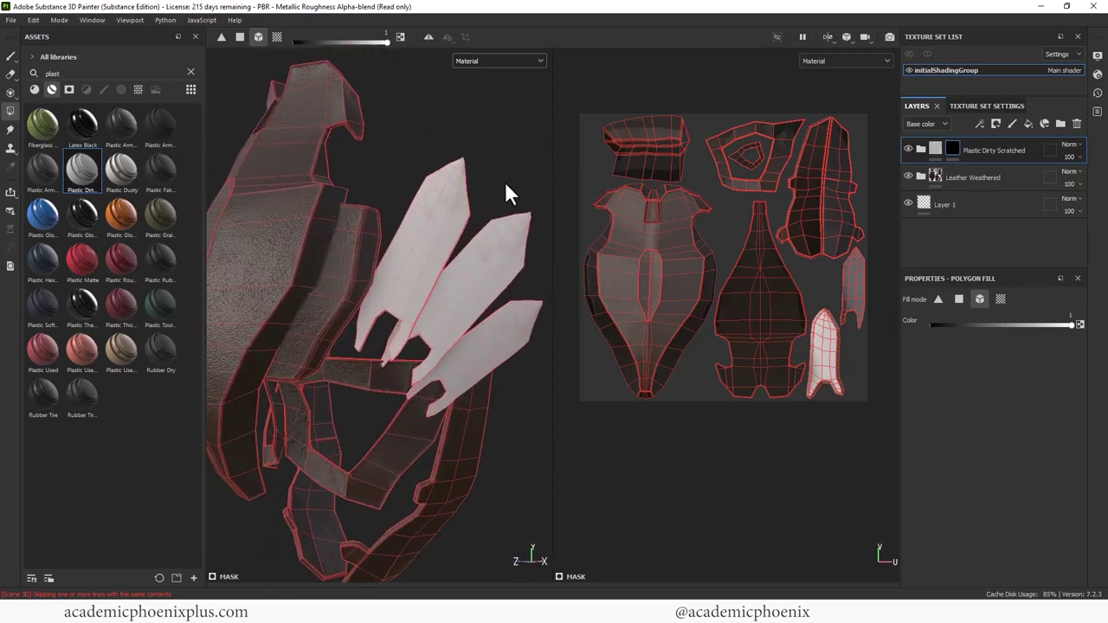
pyautogui.keyDown('alt'); pyautogui.moveTo(514, 182); pyautogui.dragTo(458, 162); pyautogui.keyUp('alt')
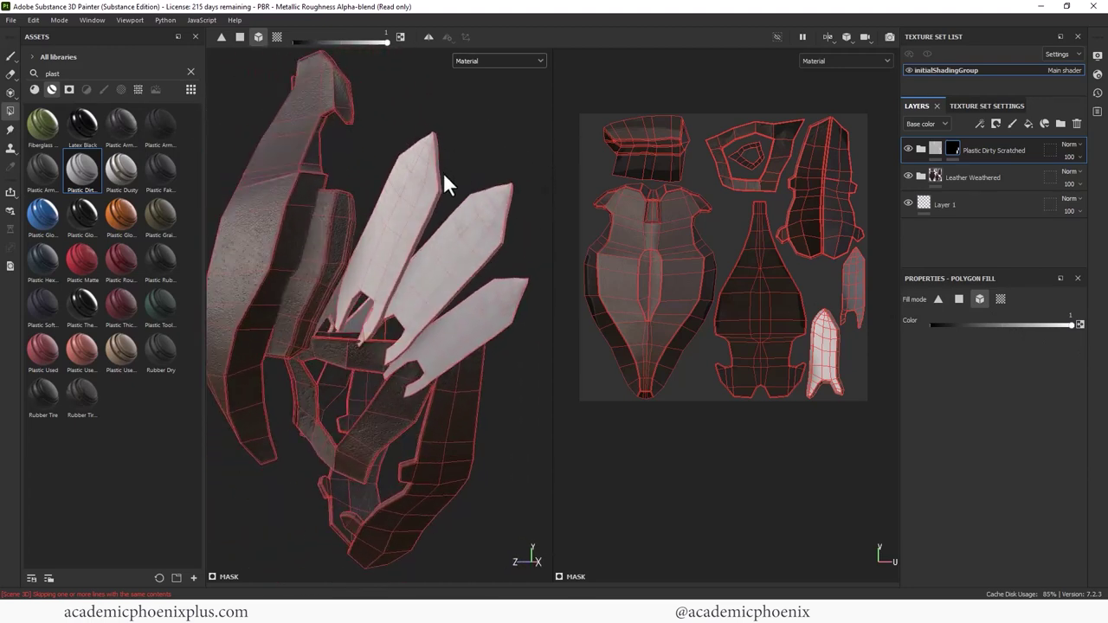
pyautogui.click(10, 56)
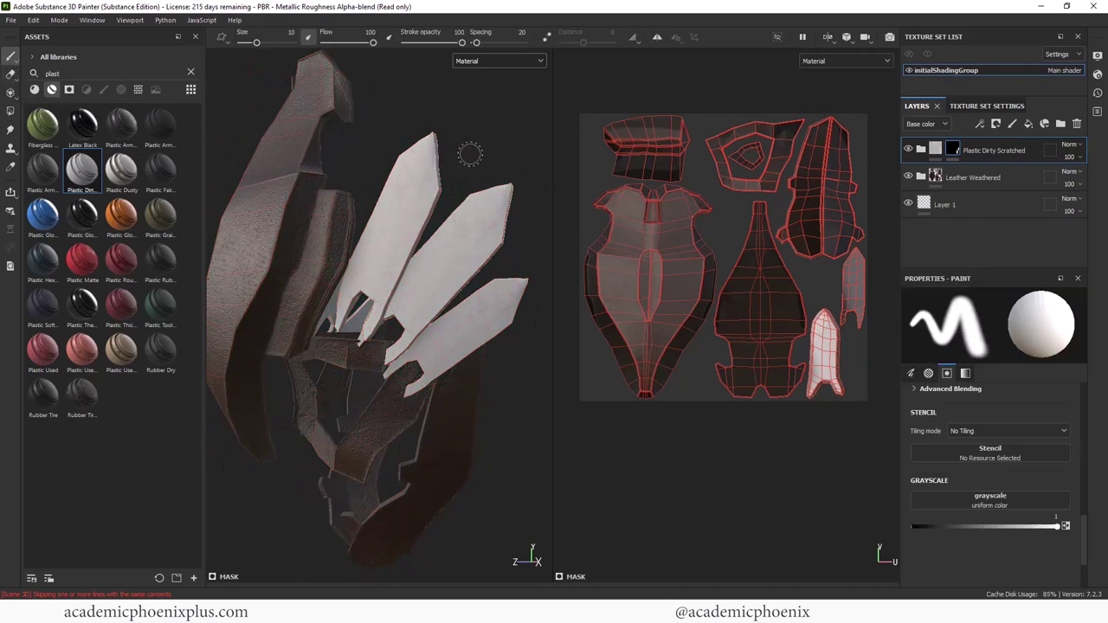
pyautogui.moveTo(490, 148)
pyautogui.keyDown('alt'); pyautogui.mouseDown(button='right')
pyautogui.moveTo(514, 142)
pyautogui.moveTo(353, 131)
pyautogui.mouseUp(button='right'); pyautogui.keyUp('alt')
pyautogui.keyDown('alt'); pyautogui.moveTo(353, 130); pyautogui.dragTo(462, 144); pyautogui.keyUp('alt')
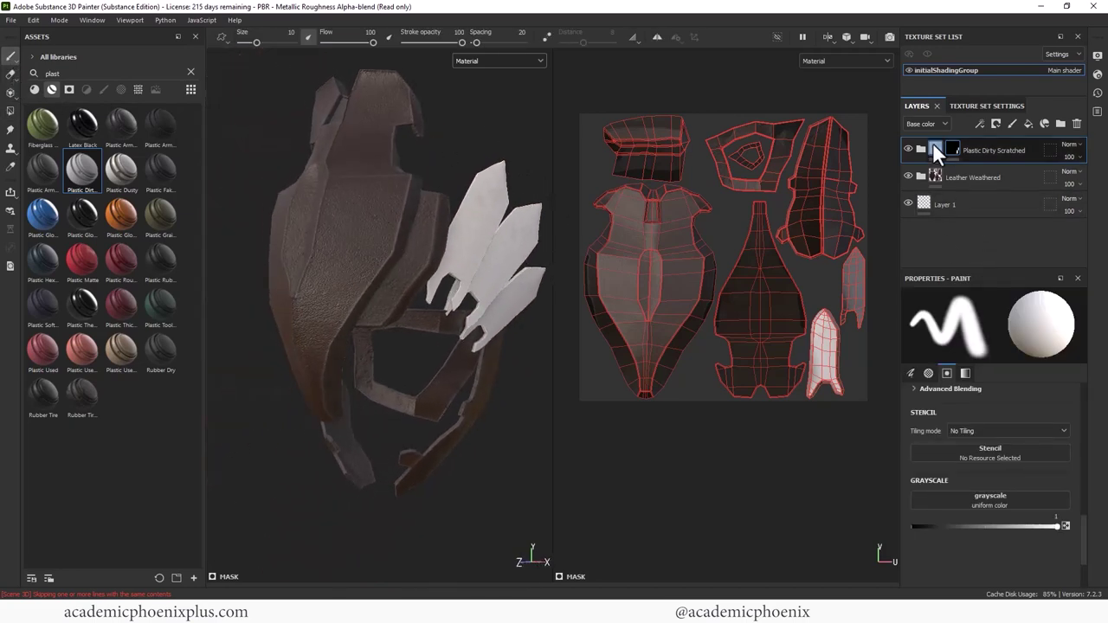
# Rename the plastic layer to 'White Plastic Dirty'
pyautogui.doubleClick(982, 150)
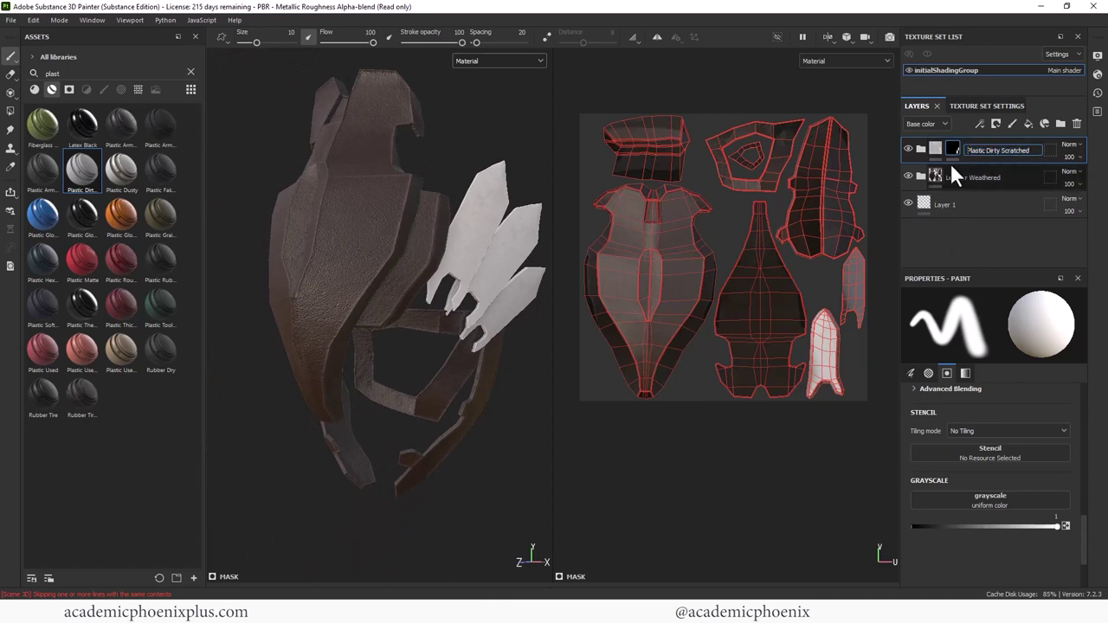
pyautogui.press('Home')
pyautogui.write('White')
pyautogui.press('End')
pyautogui.press('BackSpace')
pyautogui.press('BackSpace')
pyautogui.press('BackSpace')
pyautogui.press('BackSpace')
pyautogui.press('BackSpace')
pyautogui.press('BackSpace')
pyautogui.press('BackSpace')
pyautogui.press('BackSpace')
pyautogui.press('BackSpace')
pyautogui.press('BackSpace')
pyautogui.press('Return')
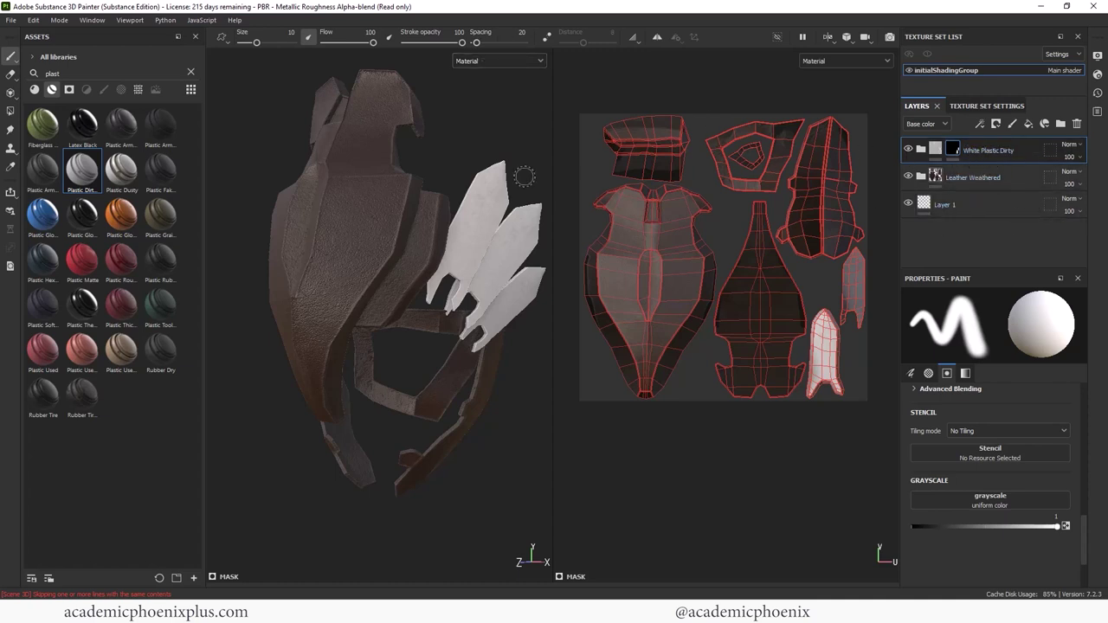
# Search for 'metal' and apply Steel Ruined, after trying and discarding Iron Old and Steel Rust
pyautogui.doubleClick(85, 74)
pyautogui.write('metal')
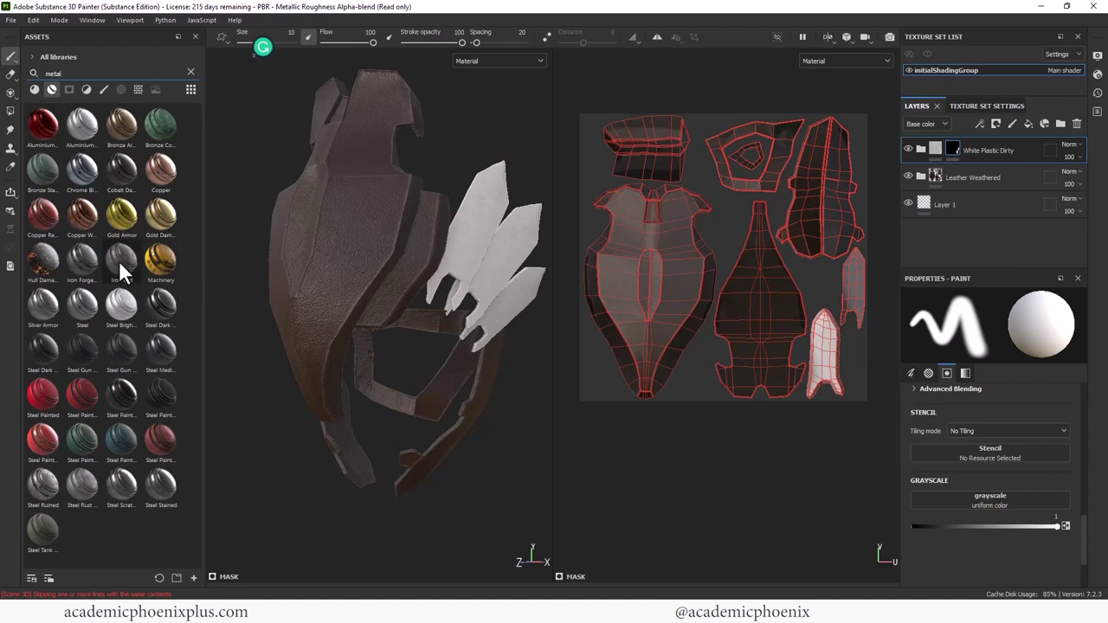
pyautogui.moveTo(118, 261); pyautogui.dragTo(394, 259)
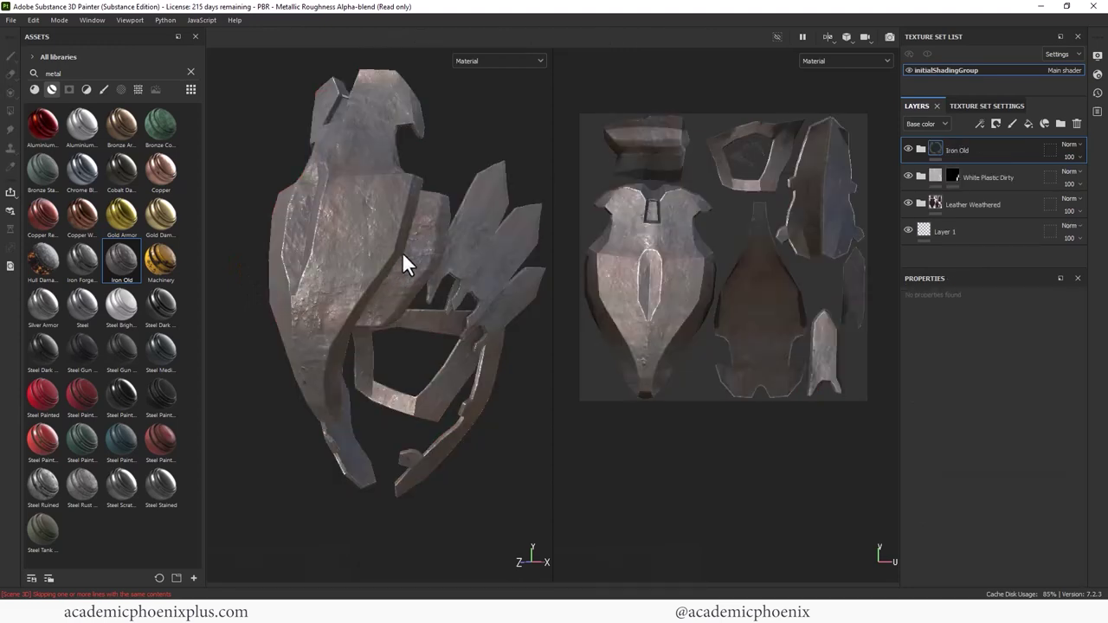
pyautogui.keyDown('alt'); pyautogui.moveTo(441, 158); pyautogui.dragTo(470, 163); pyautogui.keyUp('alt')
pyautogui.hotkey('ctrl', 'z')
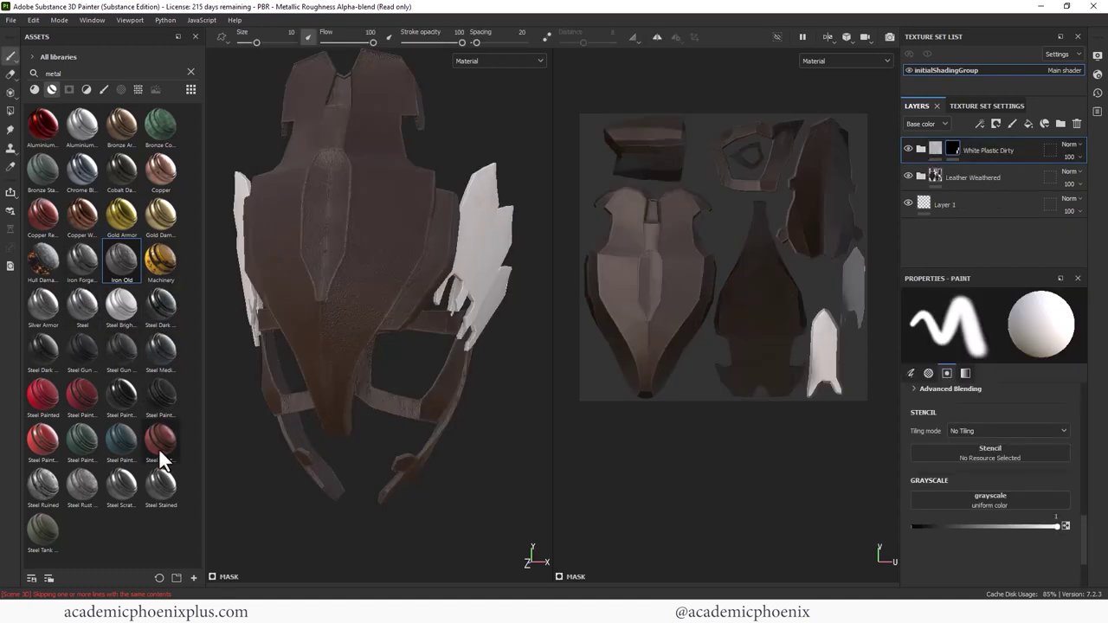
pyautogui.moveTo(90, 494); pyautogui.dragTo(385, 251)
pyautogui.hotkey('ctrl', 'z')
pyautogui.moveTo(45, 483); pyautogui.dragTo(360, 273)
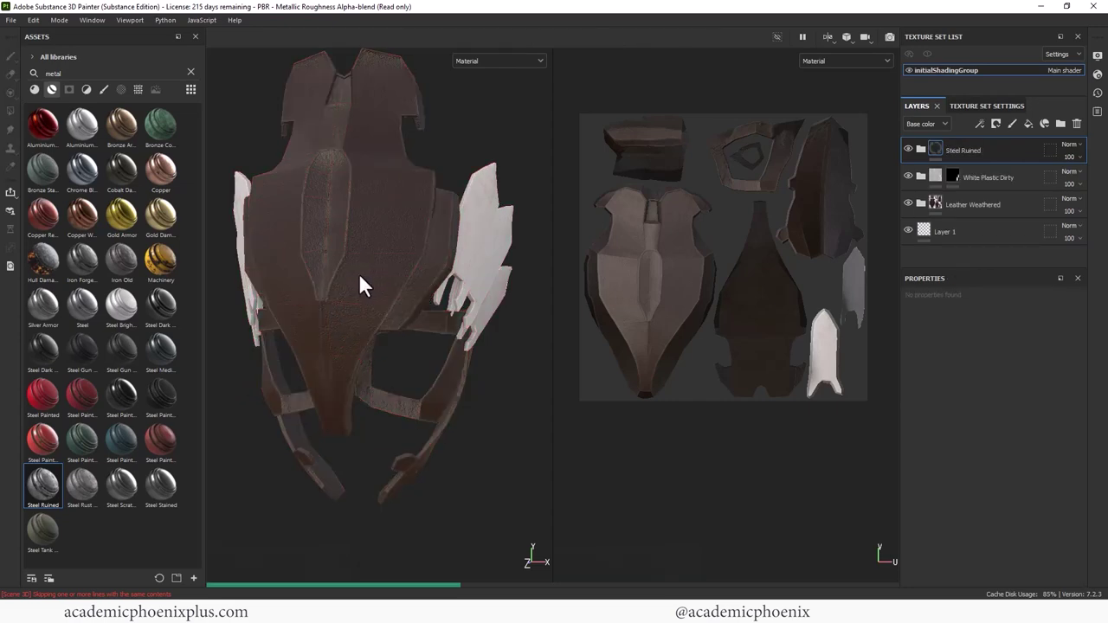
pyautogui.keyDown('alt'); pyautogui.moveTo(482, 188); pyautogui.dragTo(460, 148); pyautogui.keyUp('alt')
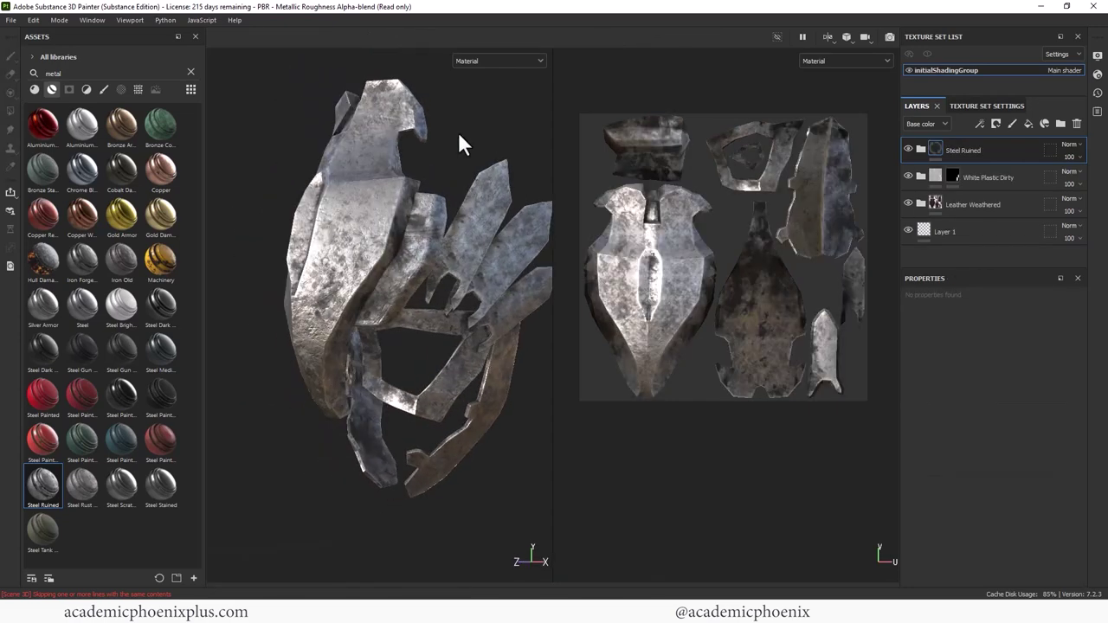
# Expand Steel Ruined and hide its Dirt Occlusion layer after comparing it on and off
pyautogui.click(921, 149)
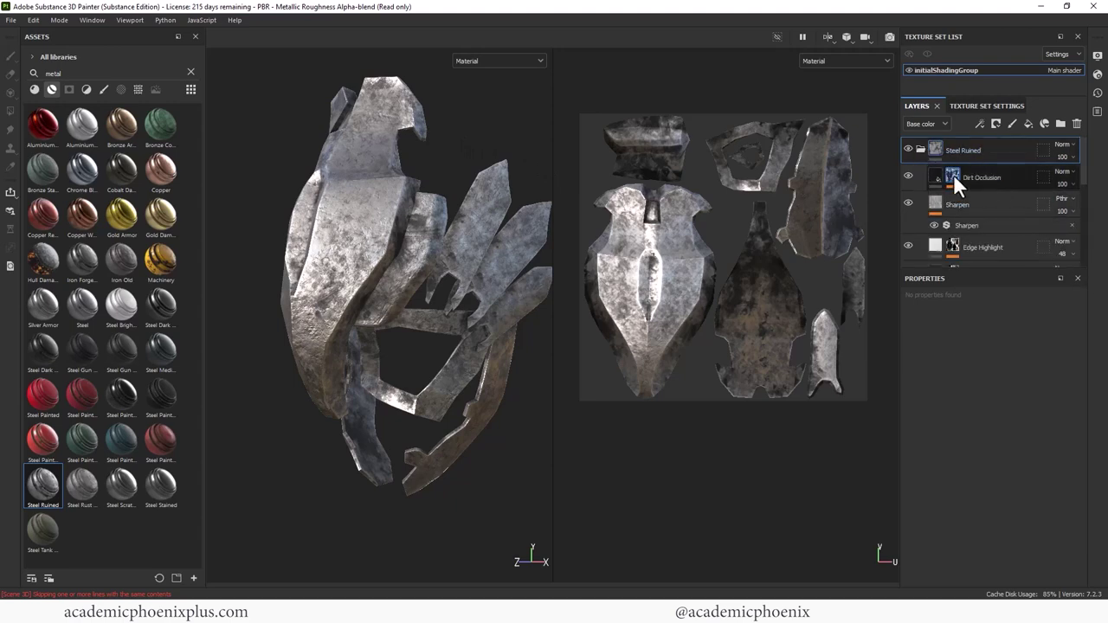
pyautogui.click(935, 172)
pyautogui.click(909, 175)
pyautogui.click(909, 176)
pyautogui.click(909, 176)
pyautogui.click(909, 176)
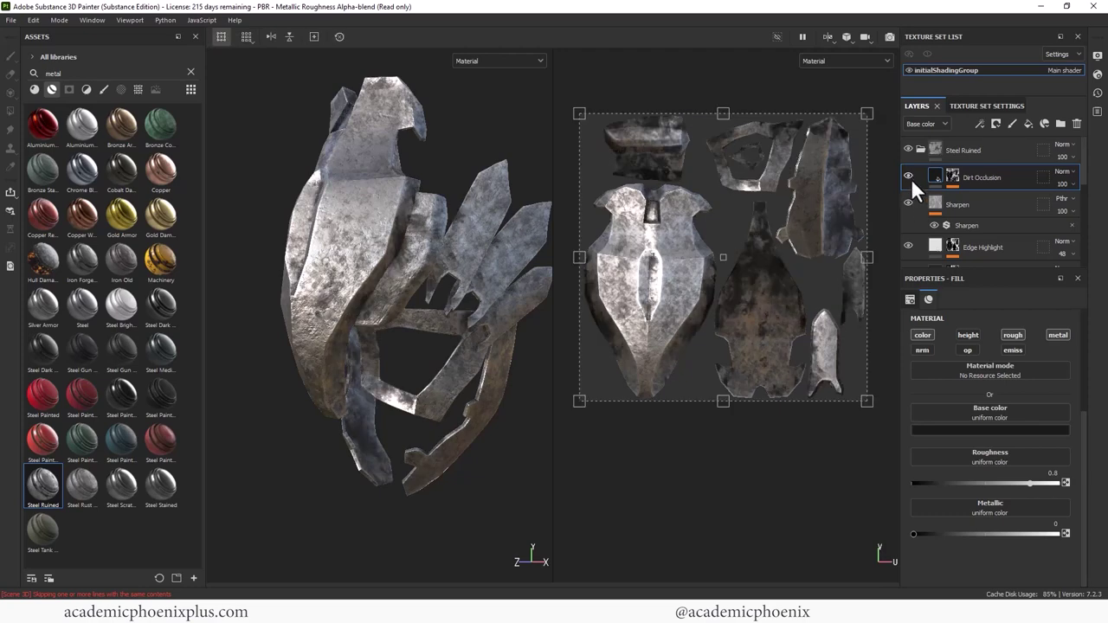
pyautogui.click(908, 176)
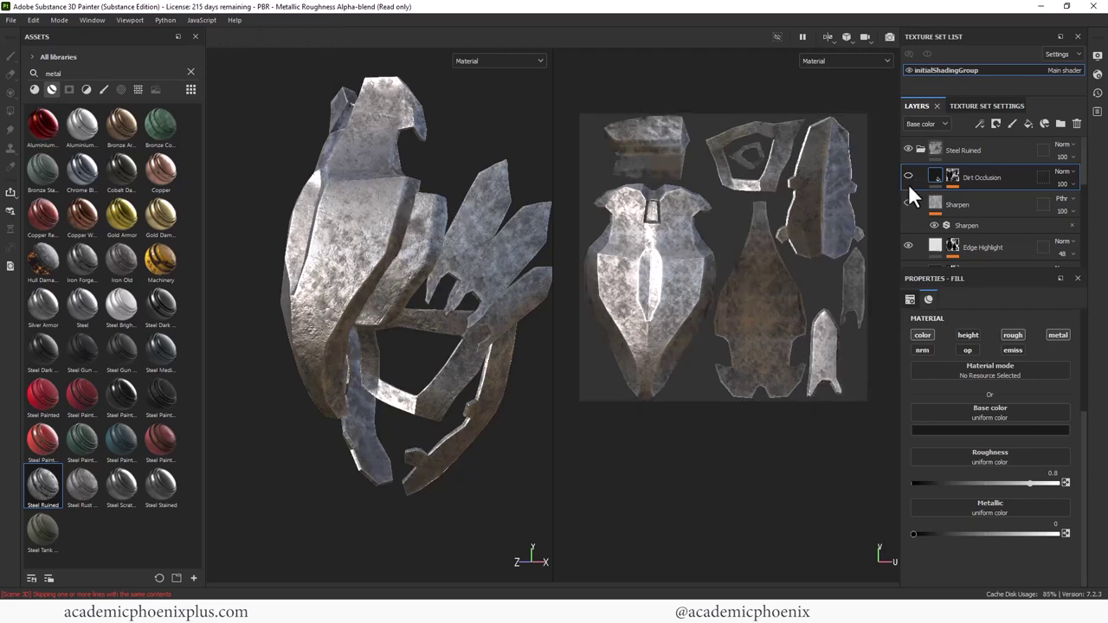
# Hide the Edge Damage, Dirt and Roughness Dirt weathering layers
pyautogui.click(906, 246)
pyautogui.click(907, 246)
pyautogui.moveTo(1088, 186); pyautogui.dragTo(1086, 225)
pyautogui.click(909, 197)
pyautogui.click(909, 198)
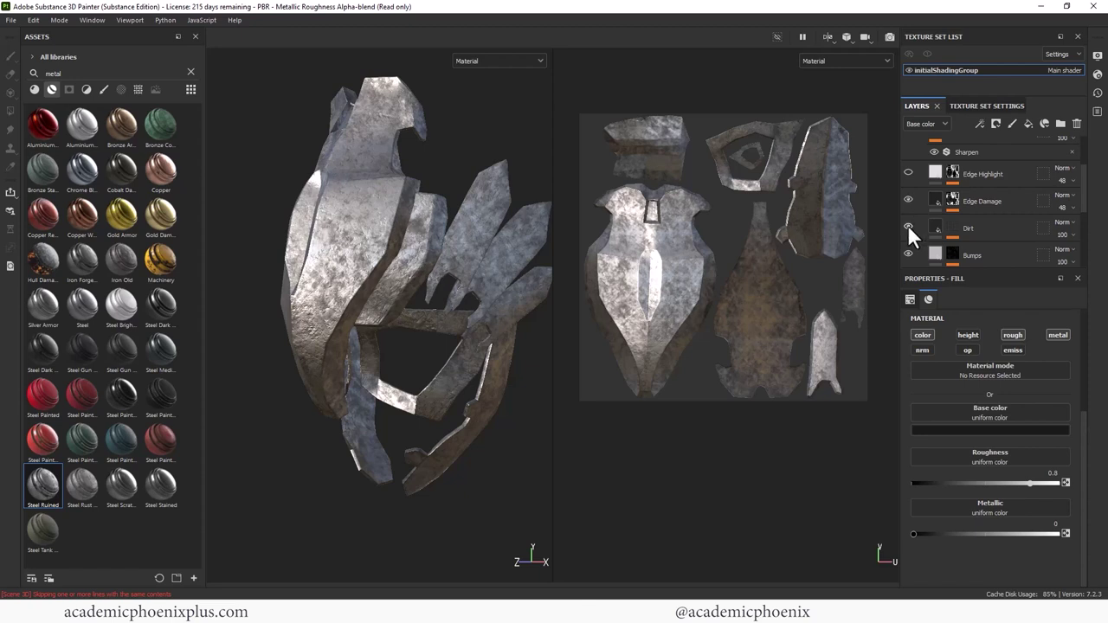
pyautogui.click(907, 223)
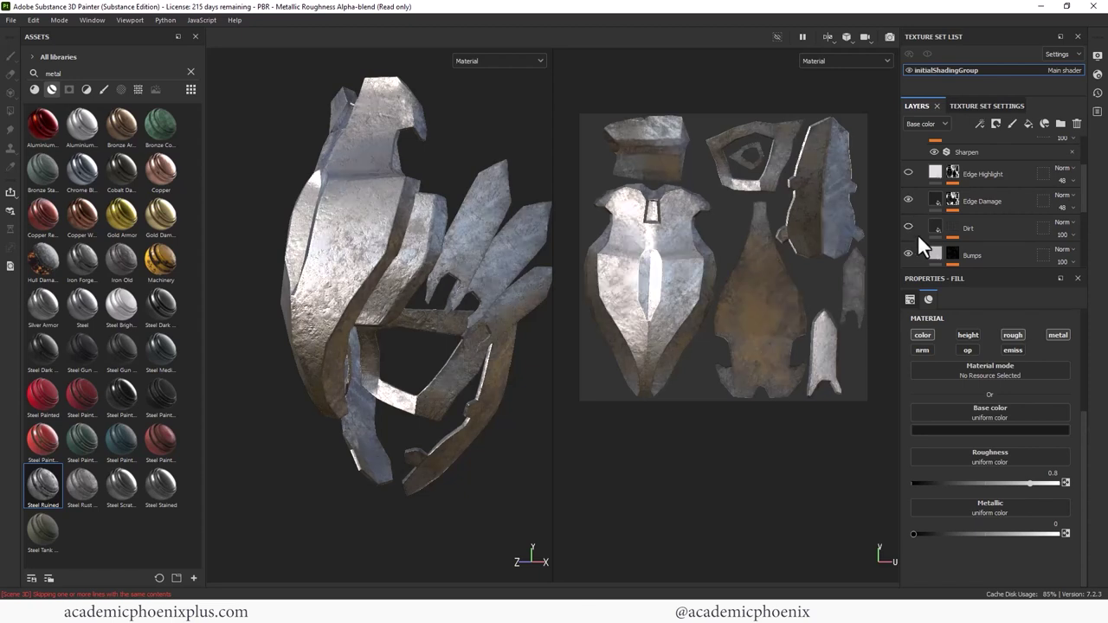
pyautogui.click(909, 199)
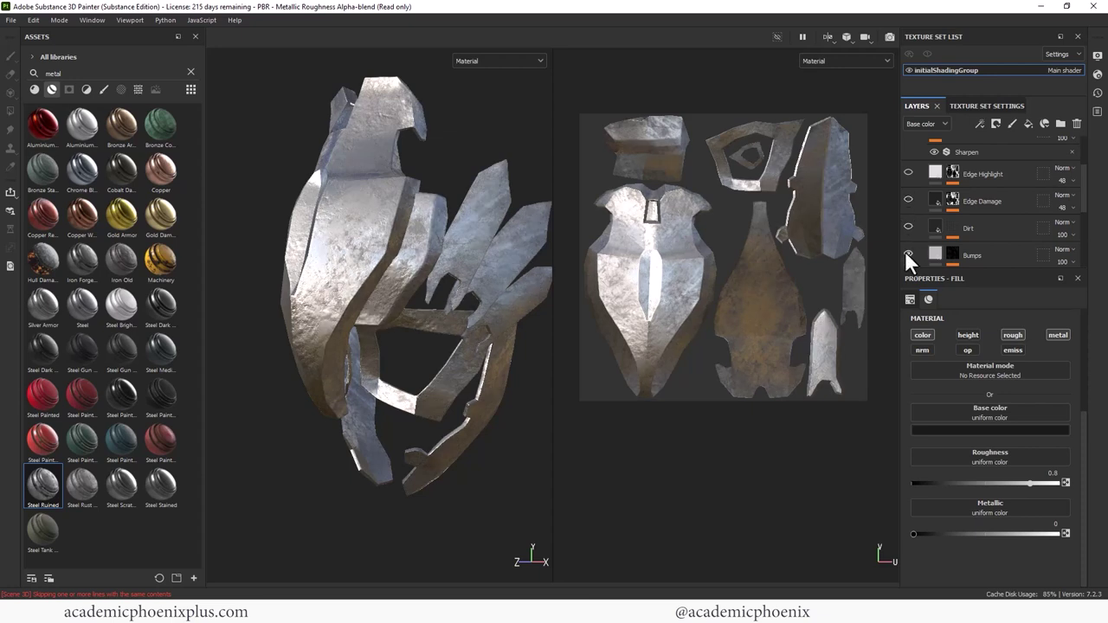
pyautogui.scroll(-2, 1087, 216)
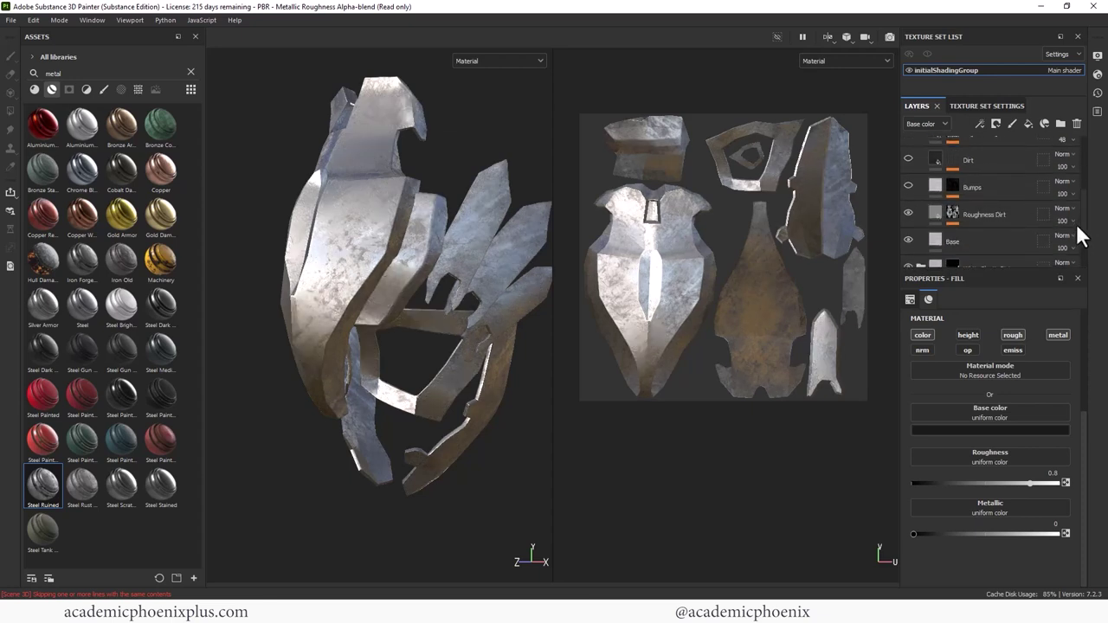
pyautogui.click(909, 192)
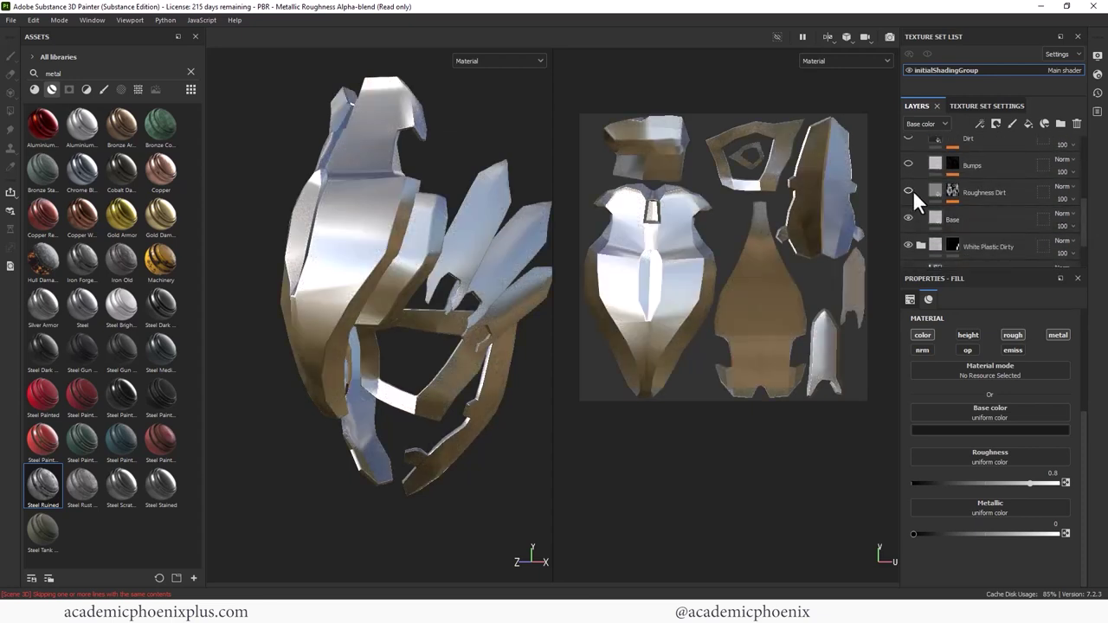
# Set the Steel Ruined Base fill colour to dark blue 3a496a
pyautogui.click(952, 219)
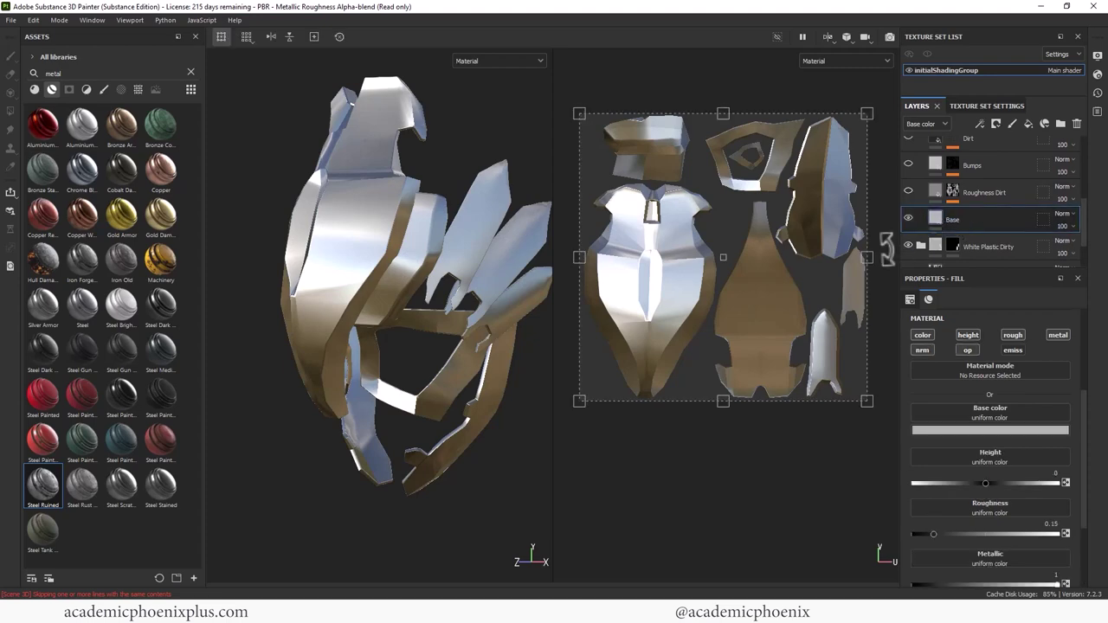
pyautogui.click(1003, 430)
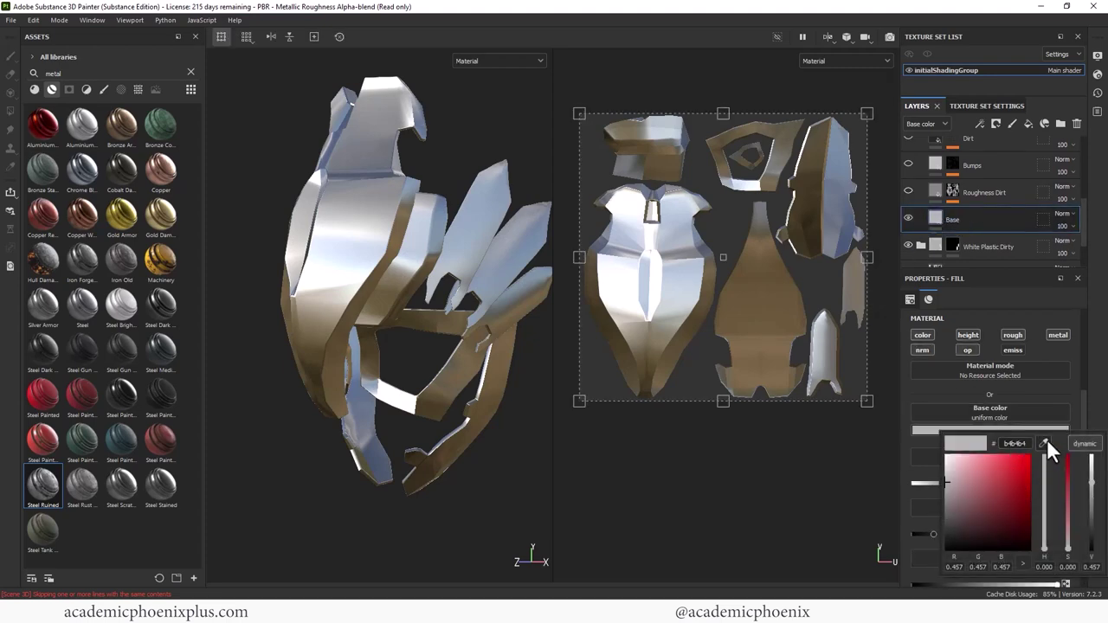
pyautogui.click(1045, 443)
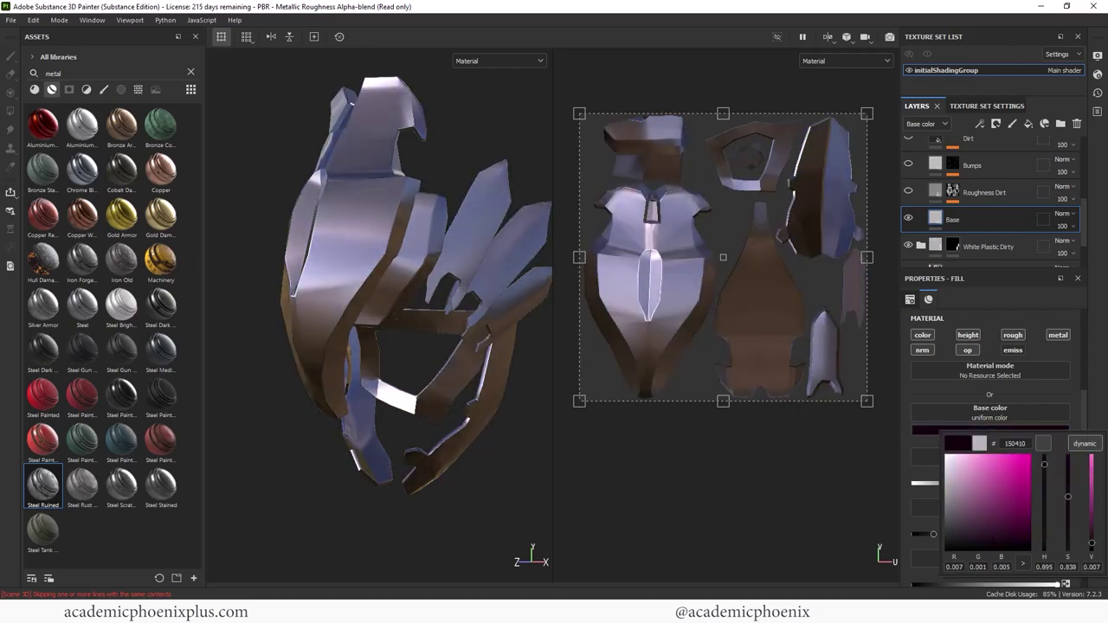
pyautogui.moveTo(991, 533); pyautogui.dragTo(981, 511)
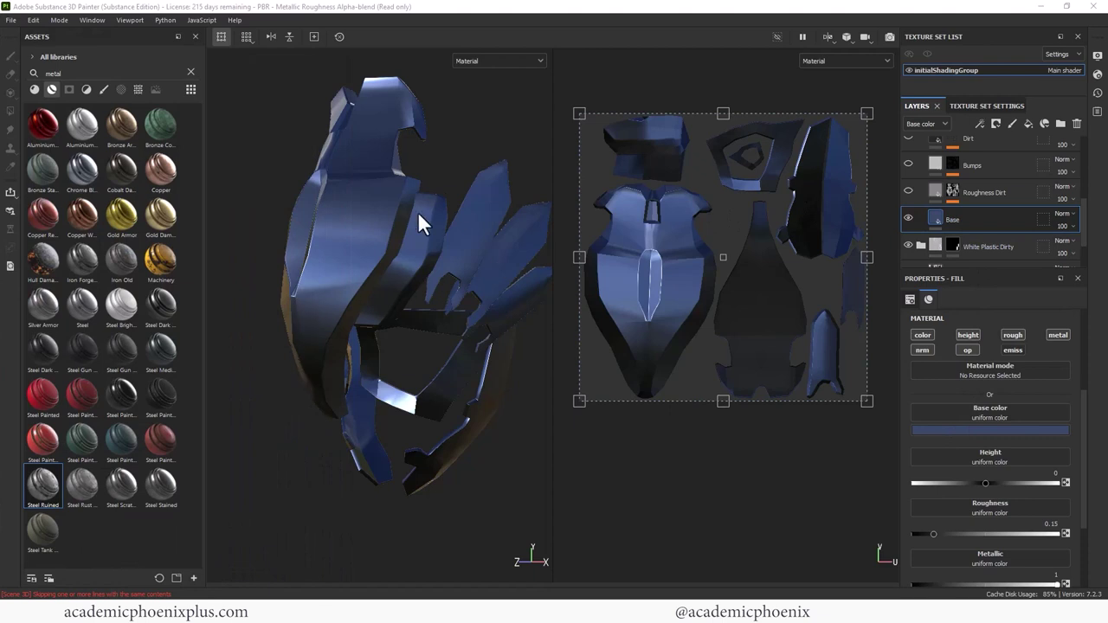
# Add a black mask to the Steel Ruined group
pyautogui.click(986, 191)
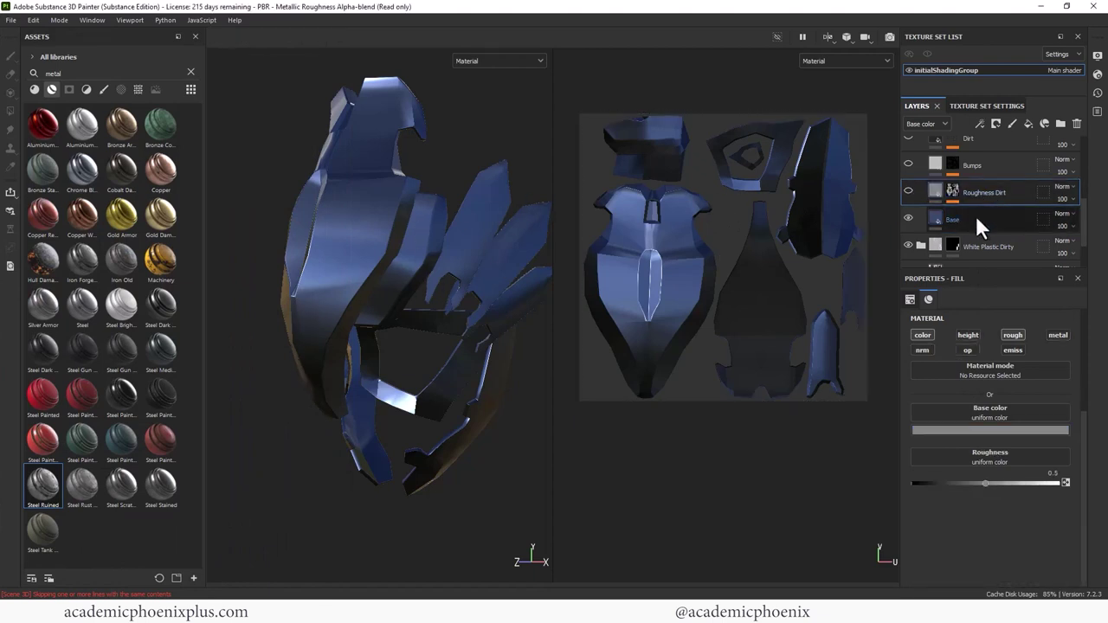
pyautogui.scroll(5, 1091, 221)
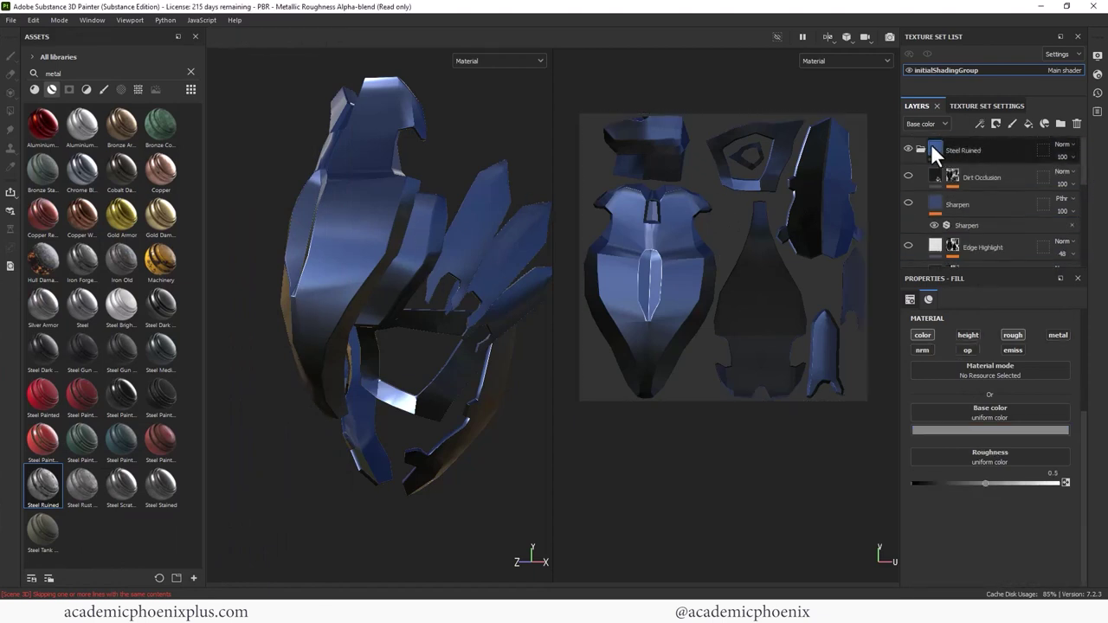
pyautogui.click(928, 148)
pyautogui.rightClick(937, 145)
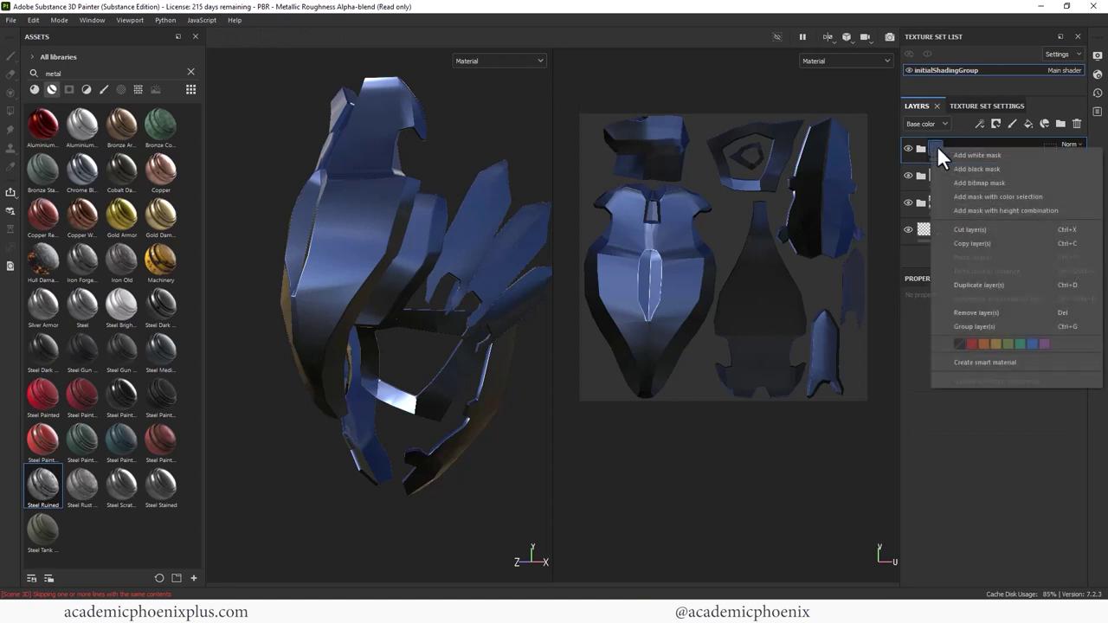
pyautogui.click(995, 168)
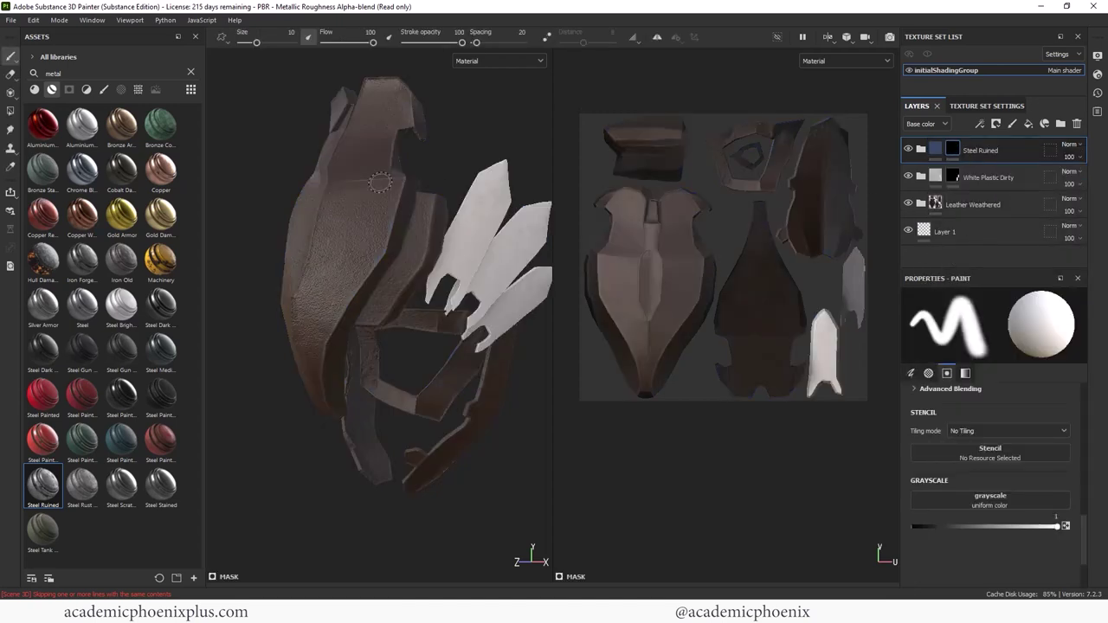
# Mesh-fill the front helmet plate and side strap piece to reveal blue steel there
pyautogui.click(10, 110)
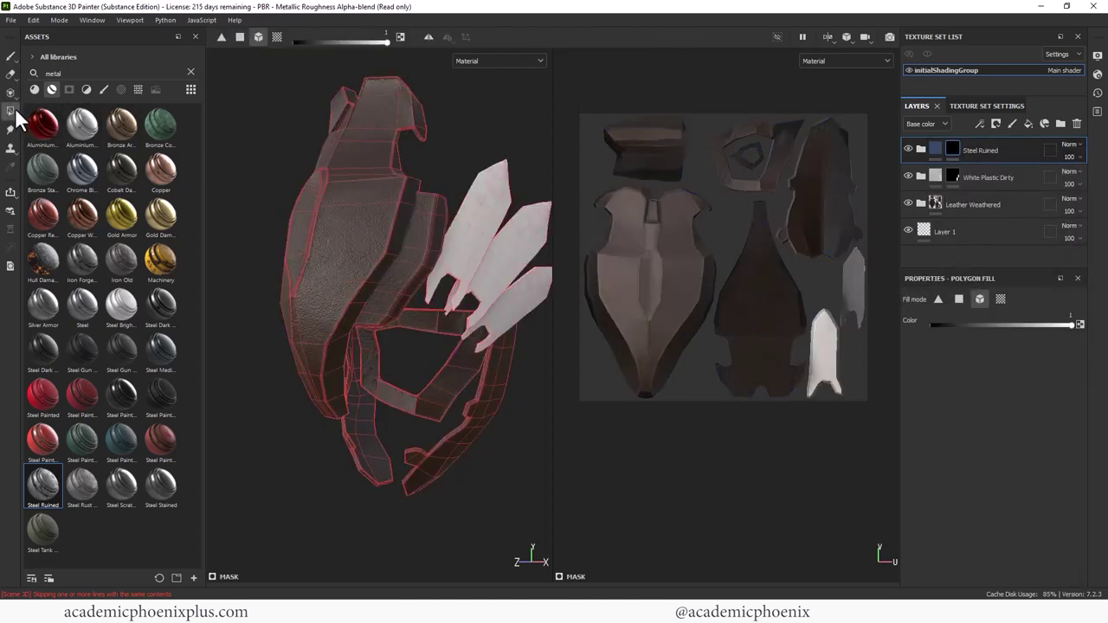
pyautogui.click(410, 110)
pyautogui.keyDown('alt'); pyautogui.moveTo(465, 143); pyautogui.dragTo(494, 129); pyautogui.keyUp('alt')
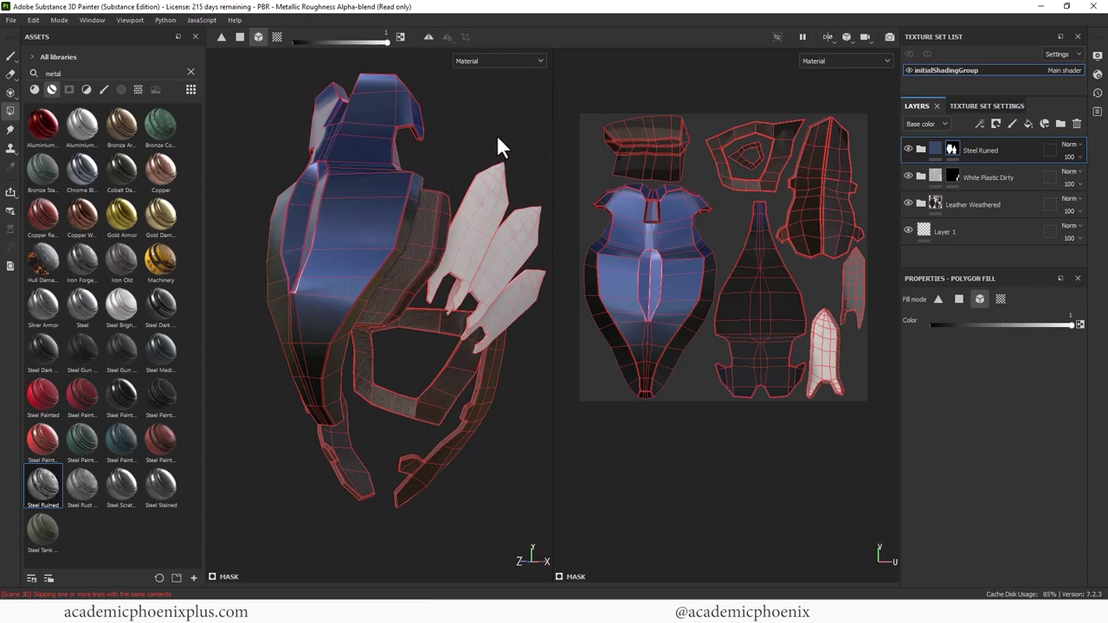
pyautogui.click(432, 211)
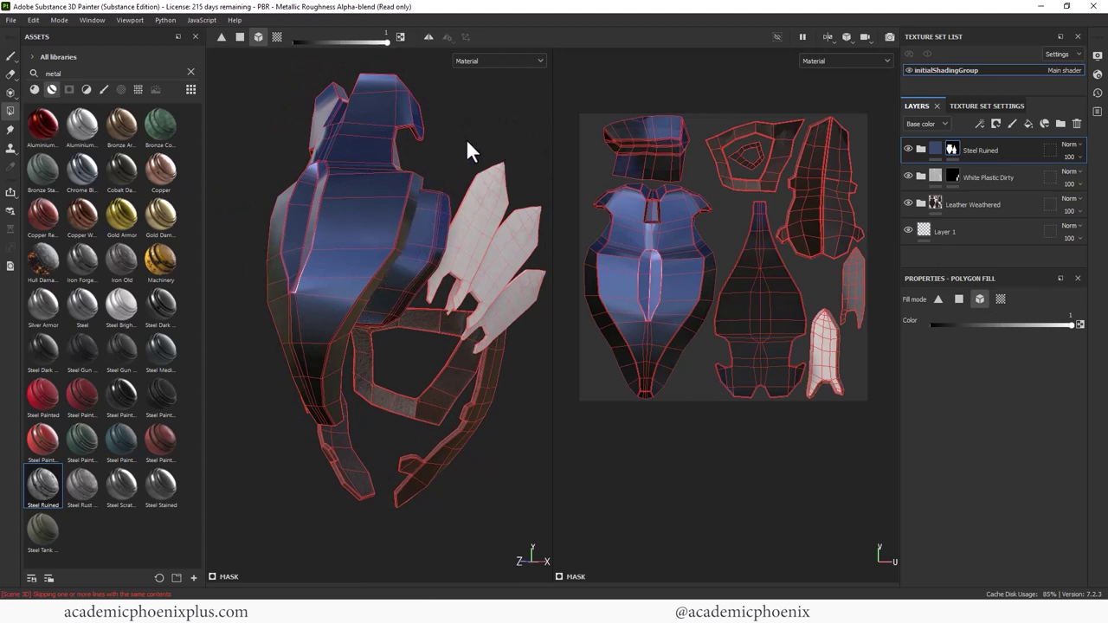
pyautogui.keyDown('alt'); pyautogui.moveTo(477, 470); pyautogui.dragTo(443, 328); pyautogui.keyUp('alt')
pyautogui.click(10, 56)
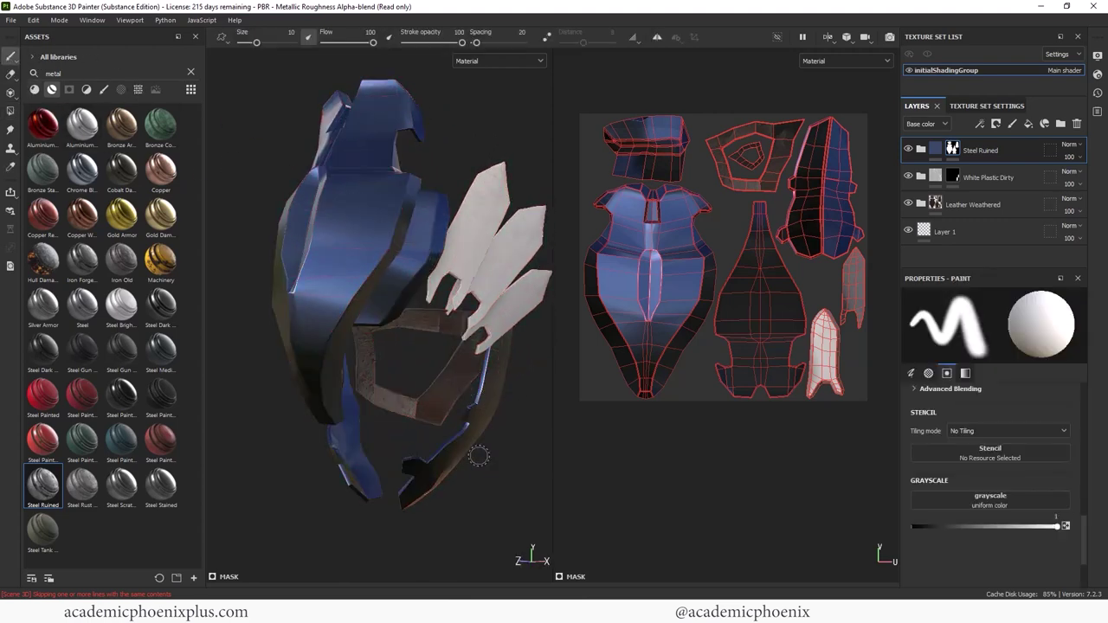
pyautogui.moveTo(435, 515)
pyautogui.keyDown('alt'); pyautogui.mouseDown()
pyautogui.moveTo(484, 511)
pyautogui.moveTo(384, 375)
pyautogui.moveTo(337, 359)
pyautogui.mouseUp(); pyautogui.keyUp('alt')
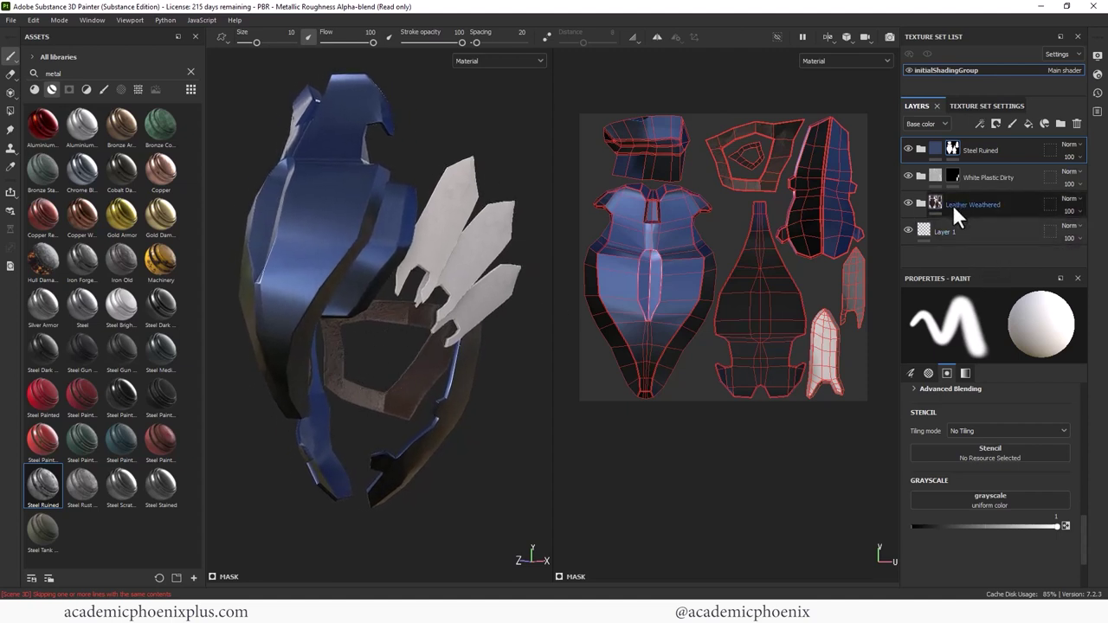
pyautogui.click(921, 204)
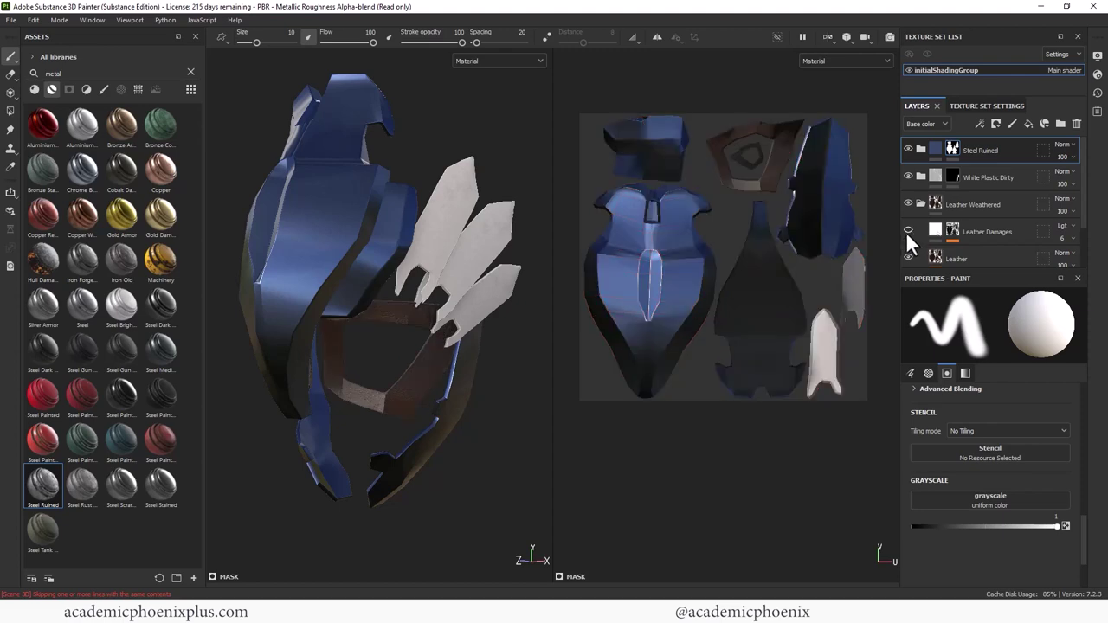
pyautogui.keyDown('alt'); pyautogui.moveTo(465, 397); pyautogui.dragTo(533, 372); pyautogui.keyUp('alt')
# Turn Roughness Dirt back on and lower its roughness to about 0.23
pyautogui.click(911, 149)
pyautogui.click(911, 149)
pyautogui.click(919, 149)
pyautogui.moveTo(1082, 173); pyautogui.dragTo(1082, 213)
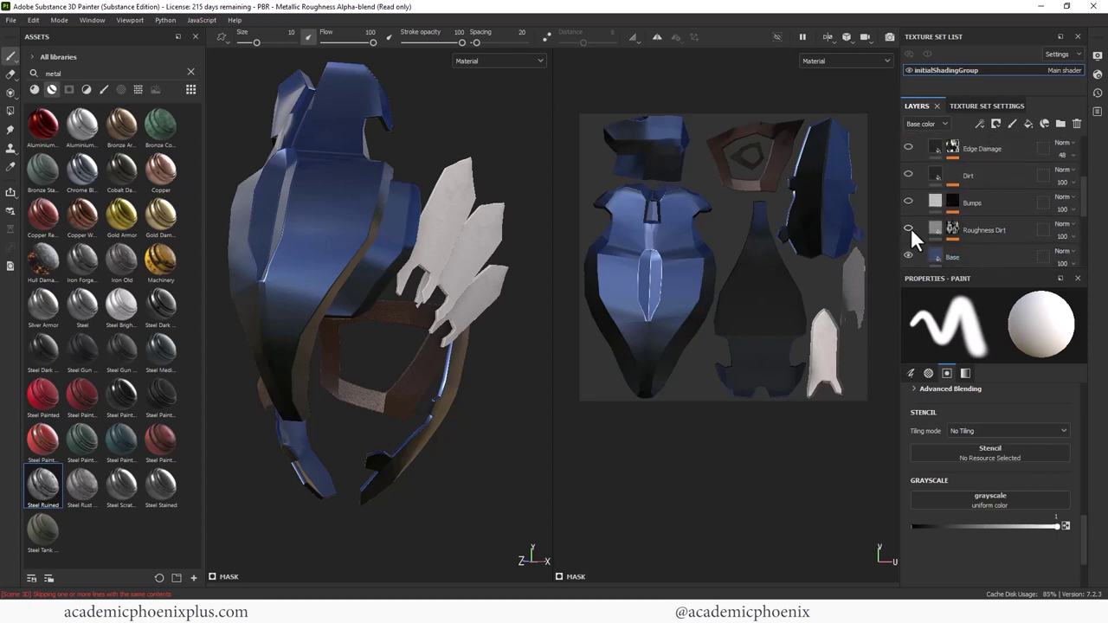
pyautogui.click(909, 227)
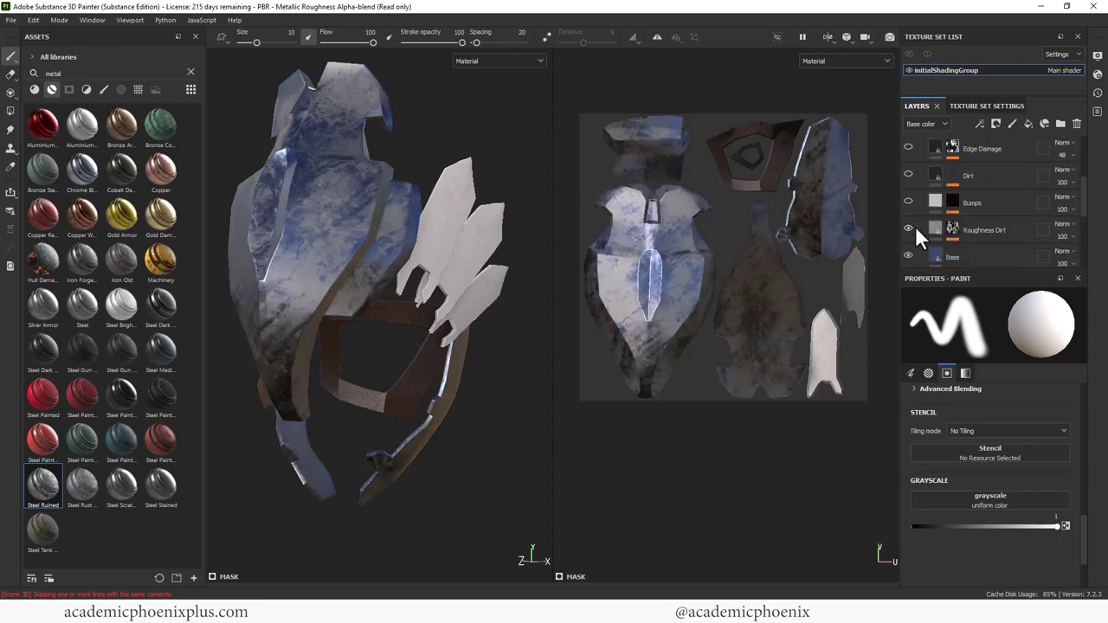
pyautogui.click(936, 228)
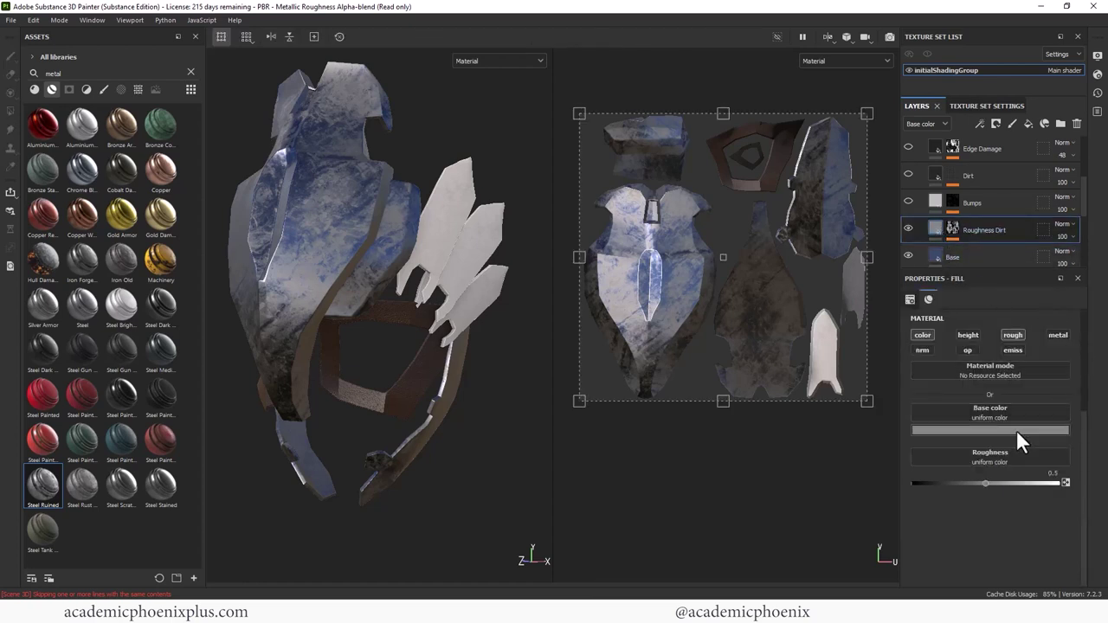
pyautogui.moveTo(987, 483); pyautogui.dragTo(945, 482)
# Set the Roughness Dirt grunge mask to balance 0.72, contrast 0.58 and cracks 0.05
pyautogui.click(953, 226)
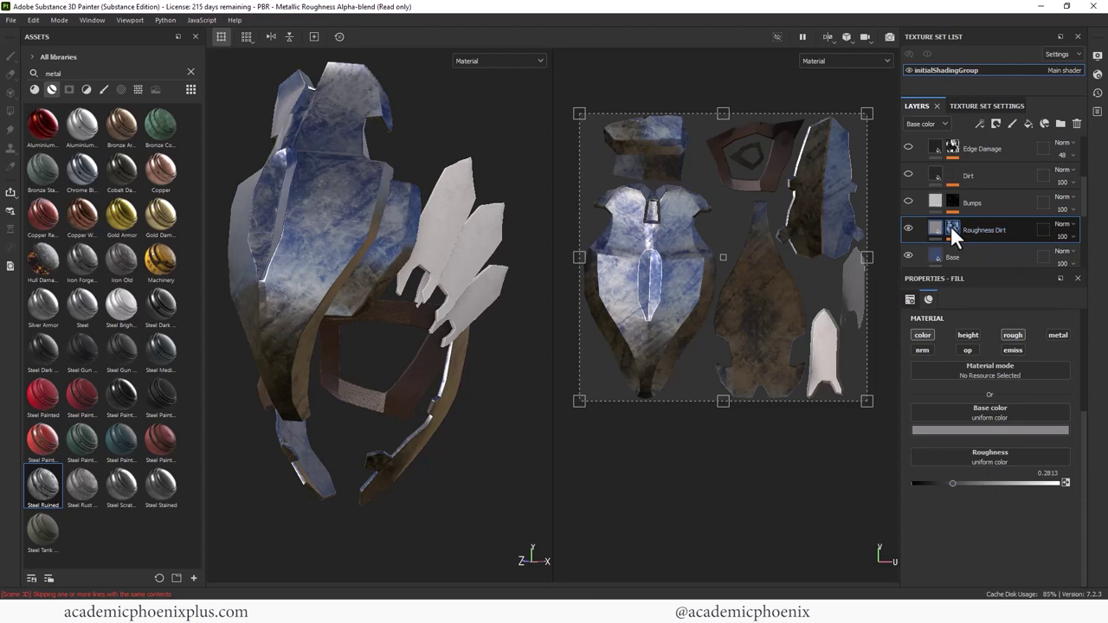
pyautogui.click(989, 252)
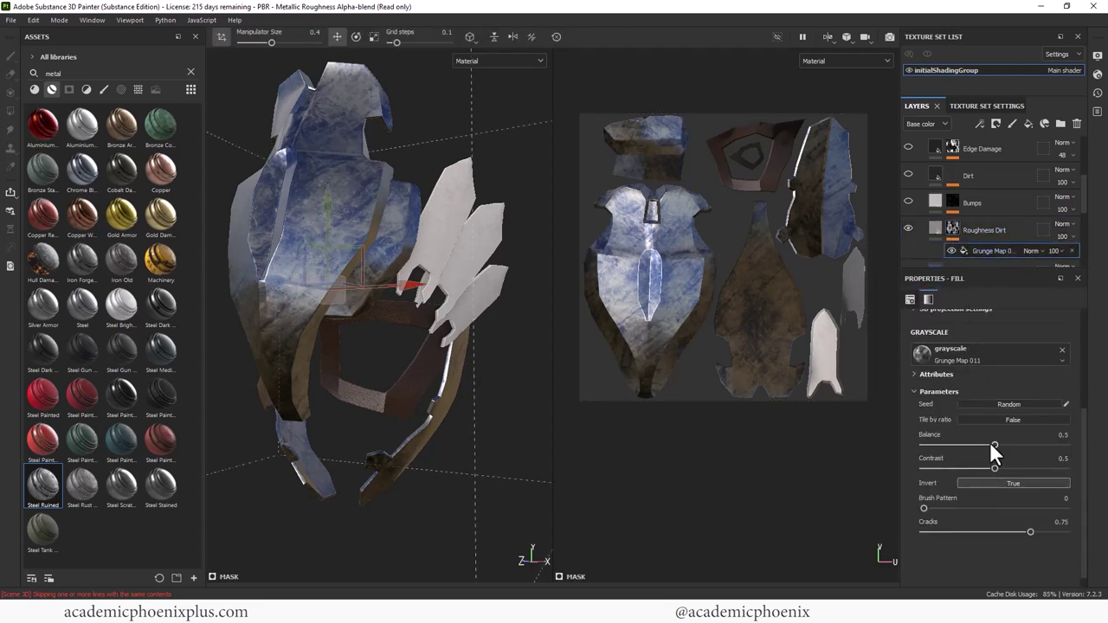
pyautogui.moveTo(991, 443); pyautogui.dragTo(1022, 445)
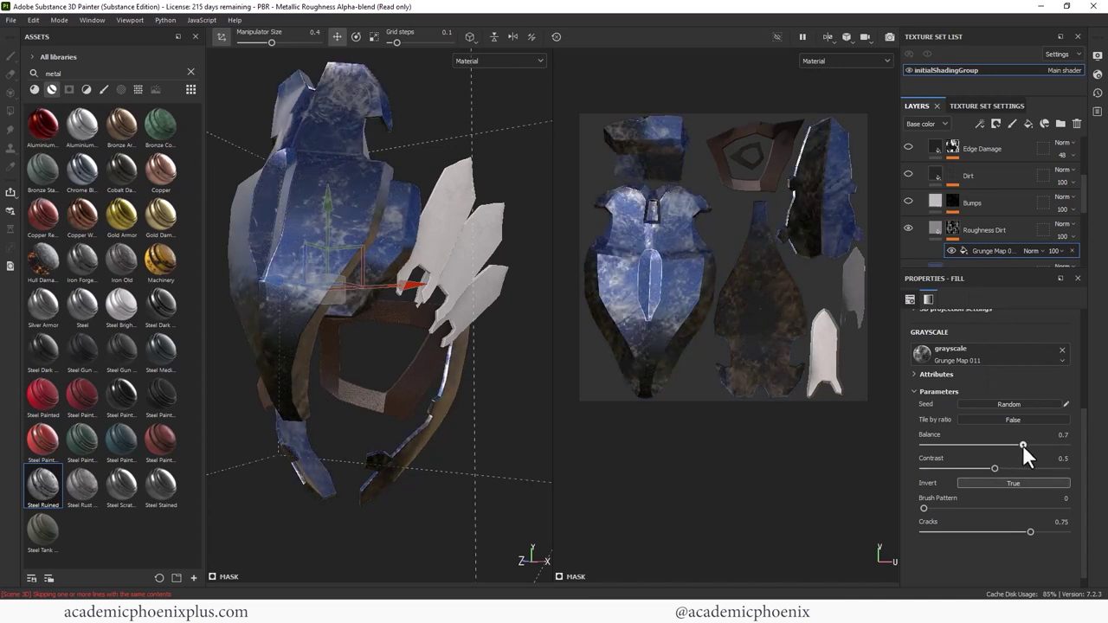
pyautogui.moveTo(1023, 445); pyautogui.dragTo(1025, 445)
pyautogui.moveTo(418, 341)
pyautogui.keyDown('shift'); pyautogui.mouseDown(button='right')
pyautogui.moveTo(394, 329)
pyautogui.moveTo(362, 336)
pyautogui.moveTo(427, 334)
pyautogui.moveTo(411, 336)
pyautogui.moveTo(411, 350)
pyautogui.mouseUp(button='right'); pyautogui.keyUp('shift')
pyautogui.moveTo(996, 468); pyautogui.dragTo(947, 465)
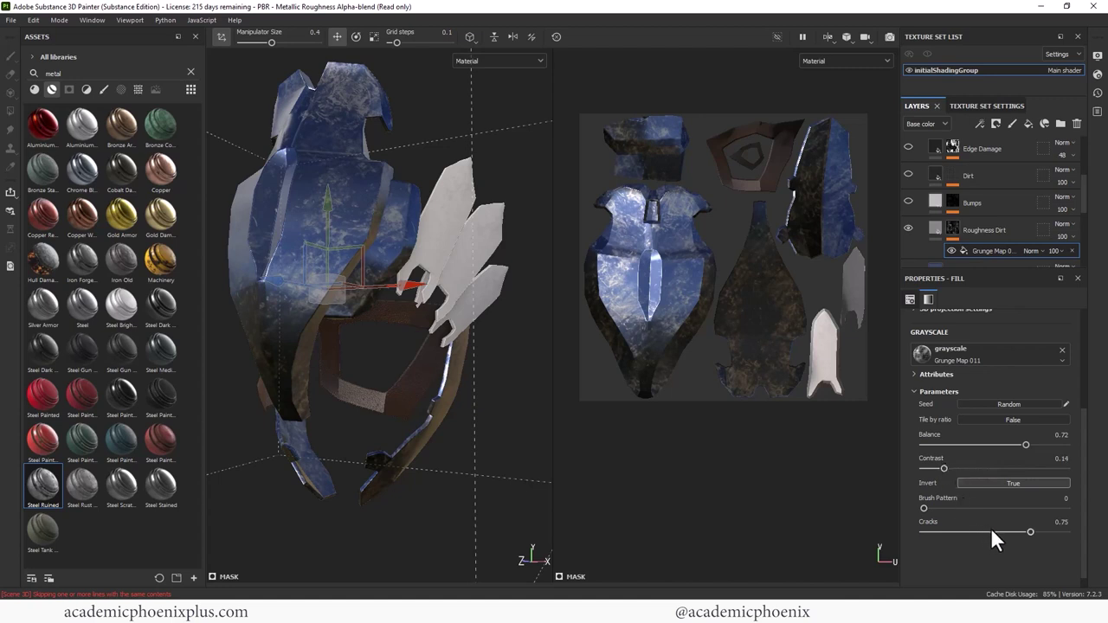
pyautogui.moveTo(1023, 534)
pyautogui.mouseDown()
pyautogui.moveTo(932, 531)
pyautogui.moveTo(1036, 527)
pyautogui.mouseUp()
# Raise the Roughness Dirt fill roughness to 0.47, darken it to mid grey, and set opacity 54
pyautogui.moveTo(965, 235)
pyautogui.mouseDown()
pyautogui.moveTo(954, 230)
pyautogui.moveTo(983, 229)
pyautogui.mouseUp()
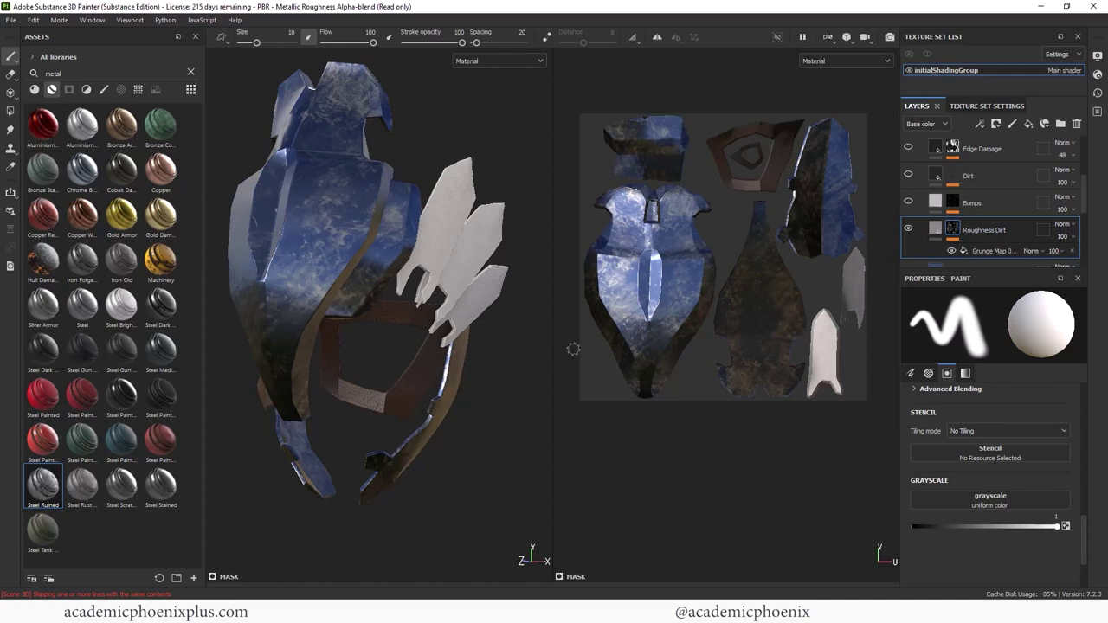
pyautogui.click(933, 228)
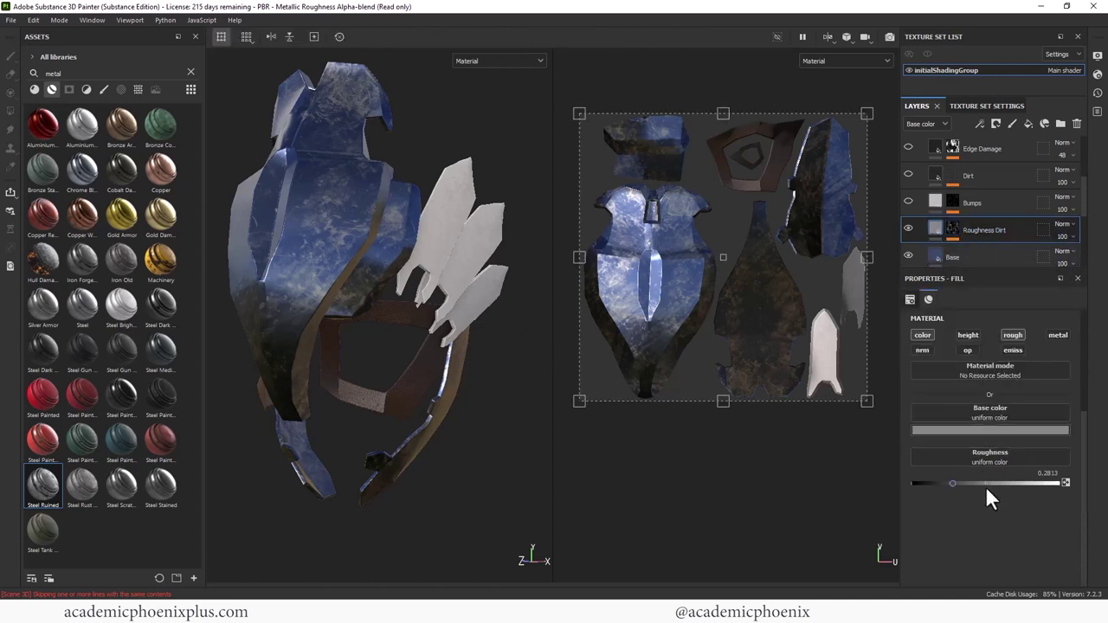
pyautogui.moveTo(953, 482)
pyautogui.mouseDown()
pyautogui.moveTo(936, 482)
pyautogui.moveTo(1060, 488)
pyautogui.moveTo(982, 486)
pyautogui.mouseUp()
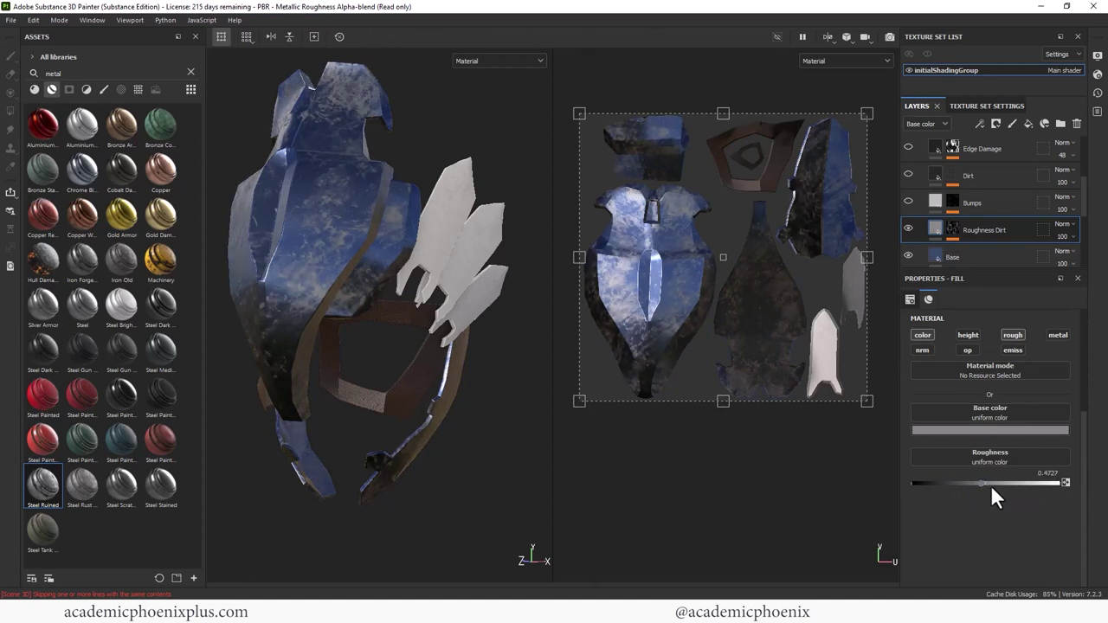
pyautogui.click(976, 430)
pyautogui.moveTo(949, 503)
pyautogui.mouseDown()
pyautogui.moveTo(944, 475)
pyautogui.moveTo(940, 500)
pyautogui.mouseUp()
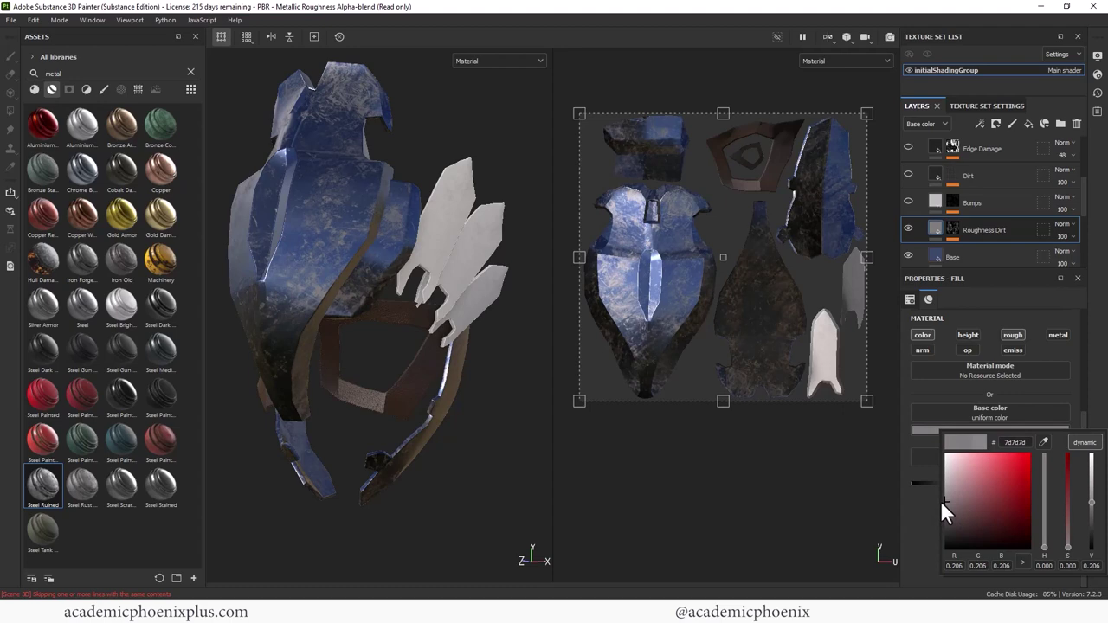
pyautogui.keyDown('alt'); pyautogui.moveTo(493, 438); pyautogui.dragTo(509, 457); pyautogui.keyUp('alt')
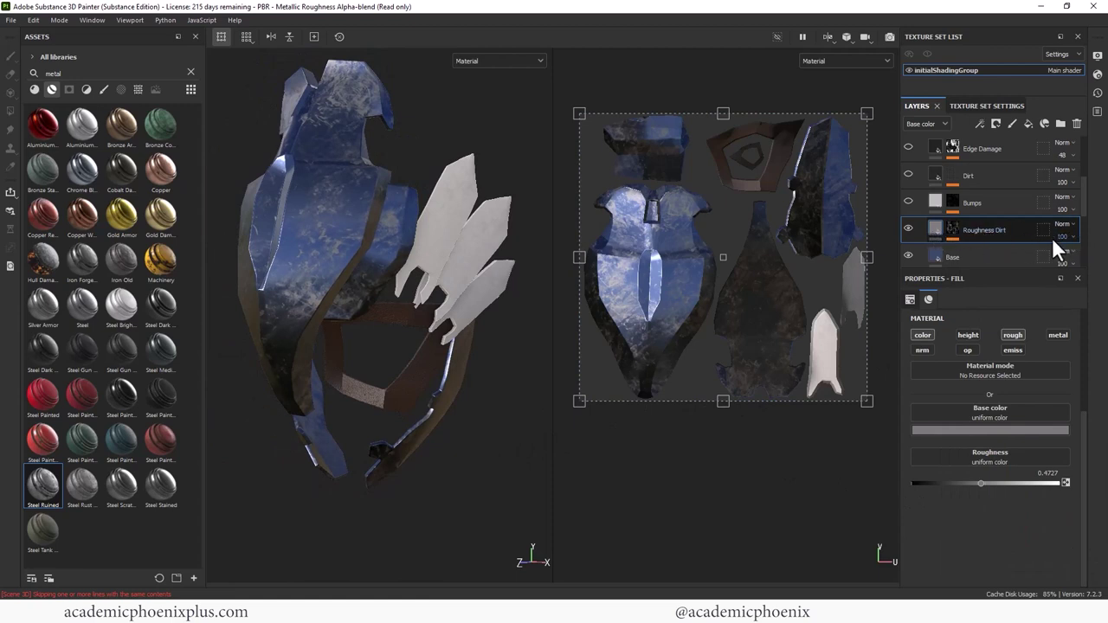
pyautogui.moveTo(1076, 242); pyautogui.dragTo(1086, 271)
pyautogui.scroll(-5, 1083, 267)
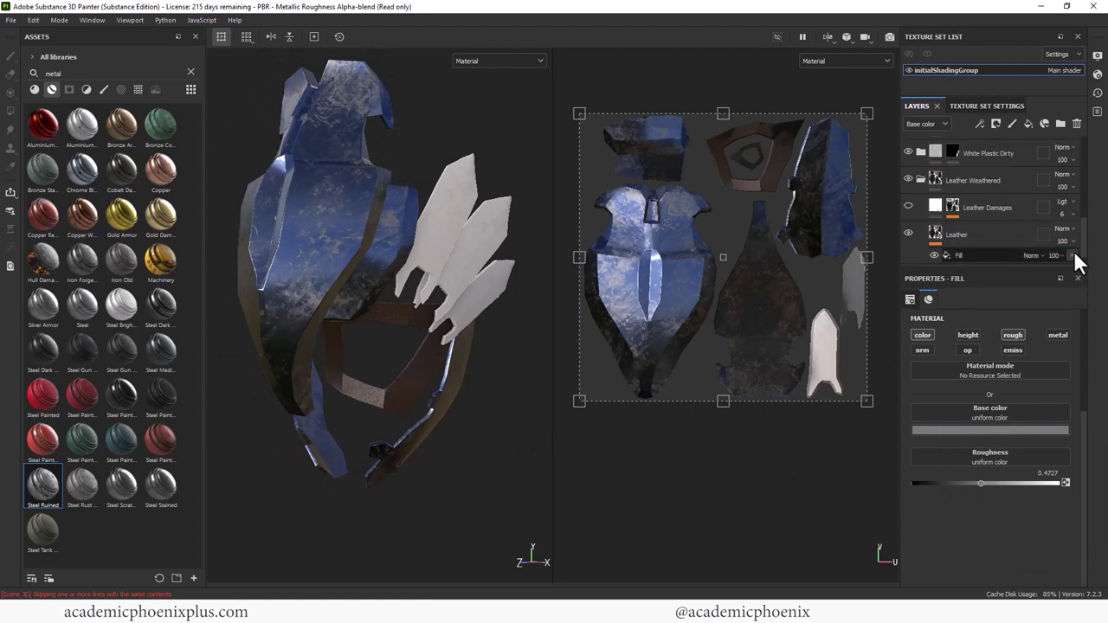
pyautogui.scroll(5, 1082, 225)
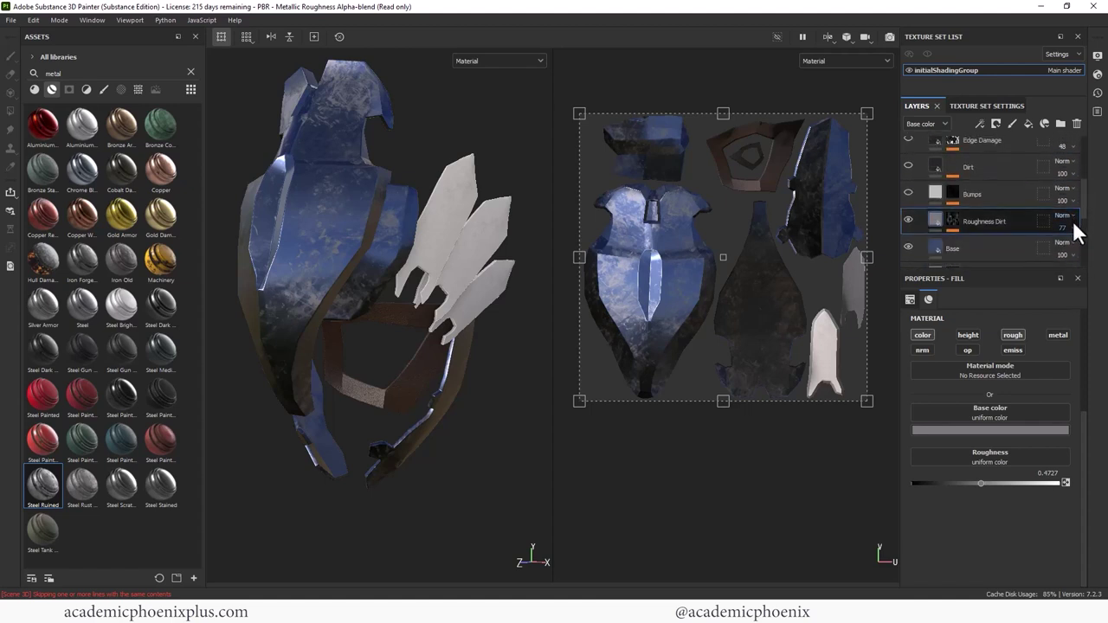
pyautogui.moveTo(1078, 230)
pyautogui.mouseDown()
pyautogui.moveTo(1071, 240)
pyautogui.moveTo(1091, 255)
pyautogui.moveTo(1063, 255)
pyautogui.moveTo(1082, 251)
pyautogui.mouseUp()
# Turn the Bumps layer on and adjust its Clouds 3 histogram position and contrast
pyautogui.click(908, 192)
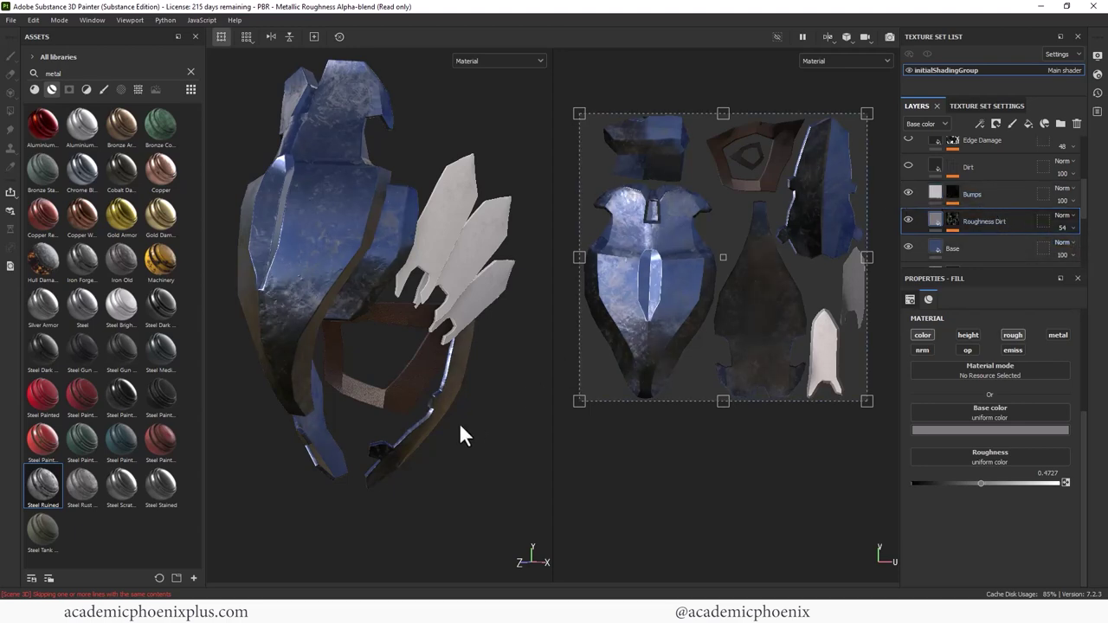
pyautogui.keyDown('alt'); pyautogui.moveTo(547, 355); pyautogui.dragTo(513, 370); pyautogui.keyUp('alt')
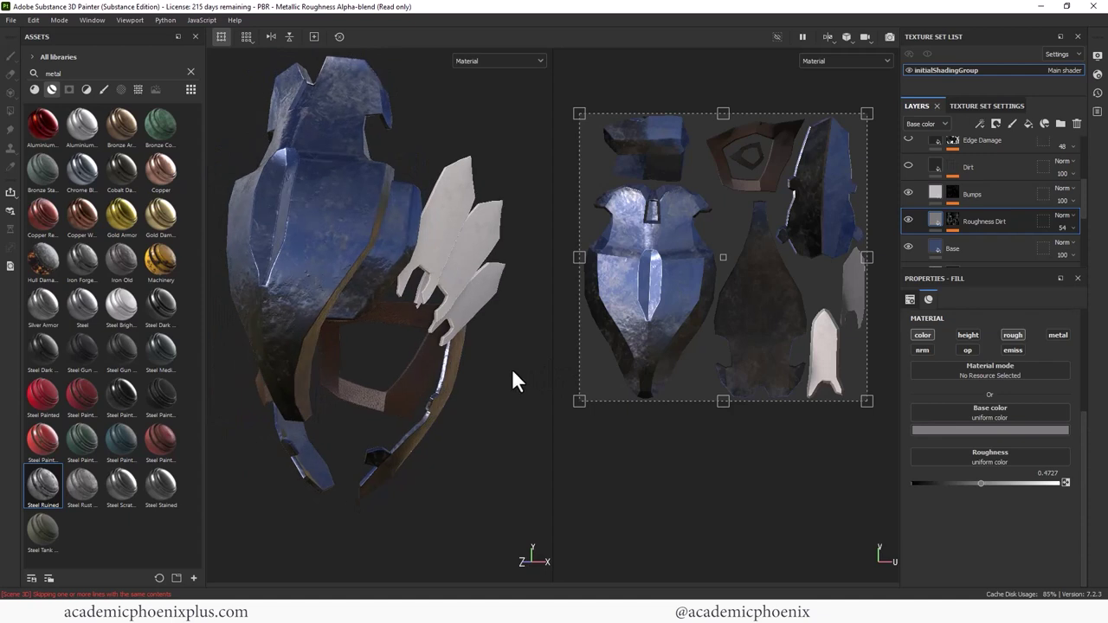
pyautogui.click(936, 193)
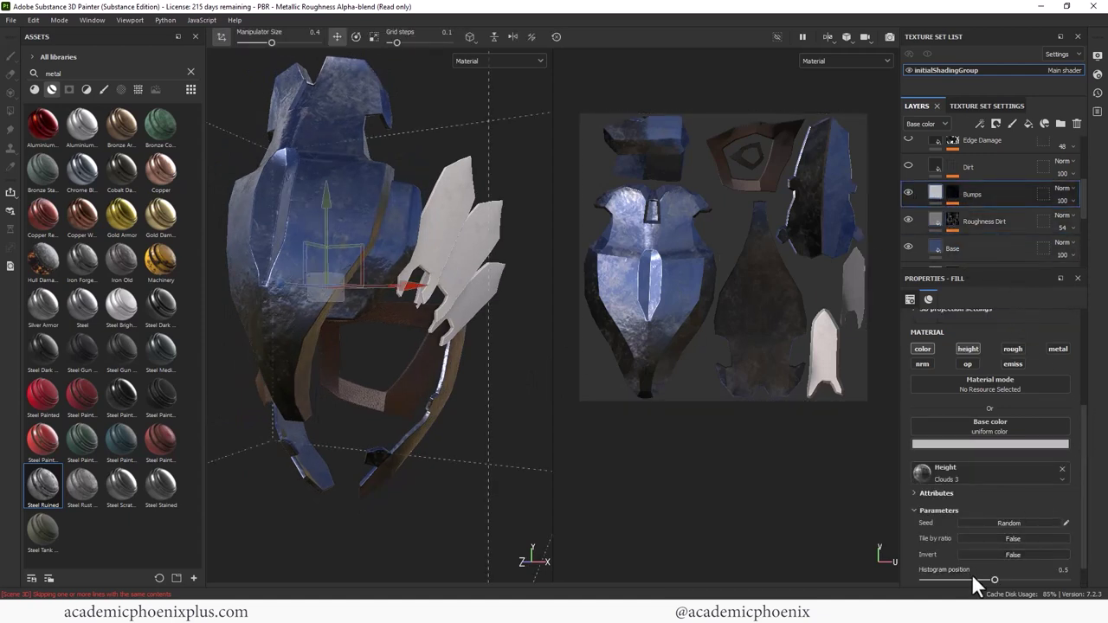
pyautogui.moveTo(993, 587)
pyautogui.mouseDown()
pyautogui.moveTo(1020, 586)
pyautogui.moveTo(965, 586)
pyautogui.moveTo(988, 587)
pyautogui.mouseUp()
pyautogui.moveTo(1086, 495); pyautogui.dragTo(1082, 525)
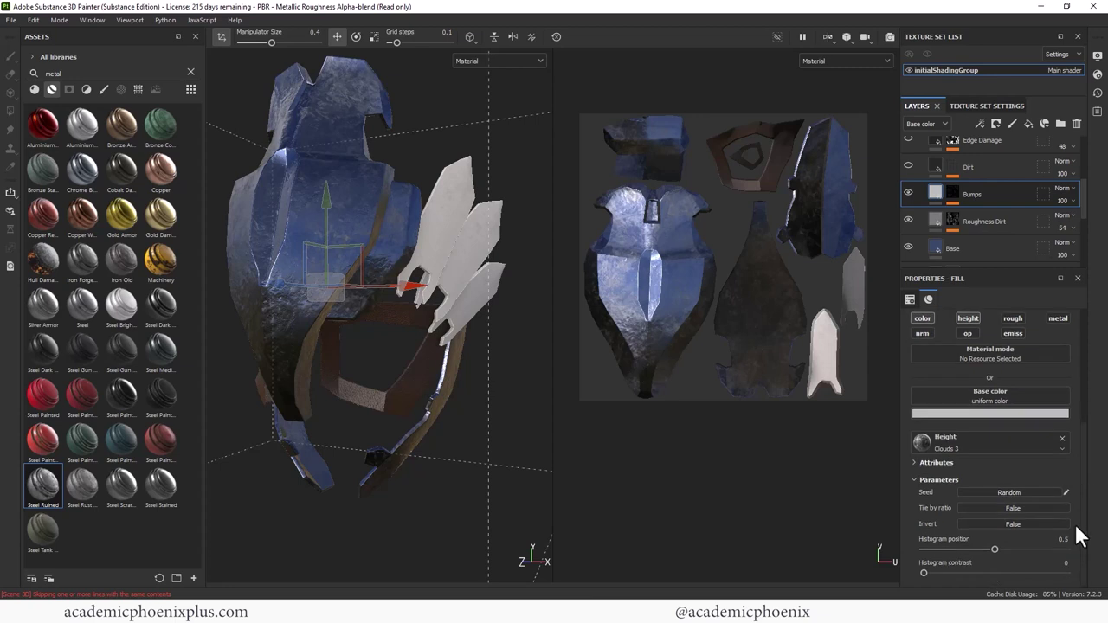
pyautogui.moveTo(925, 573)
pyautogui.mouseDown()
pyautogui.moveTo(1066, 573)
pyautogui.moveTo(926, 575)
pyautogui.mouseUp()
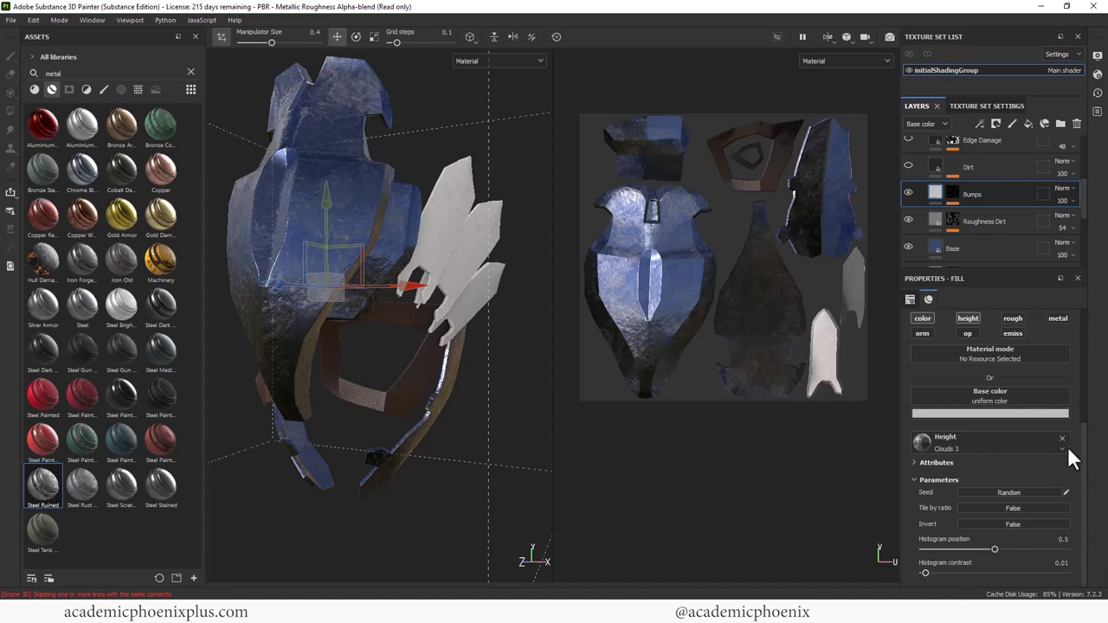
# Set the Bumps Grunge Map 015 mask to balance 0.41 and contrast 0.5
pyautogui.click(953, 192)
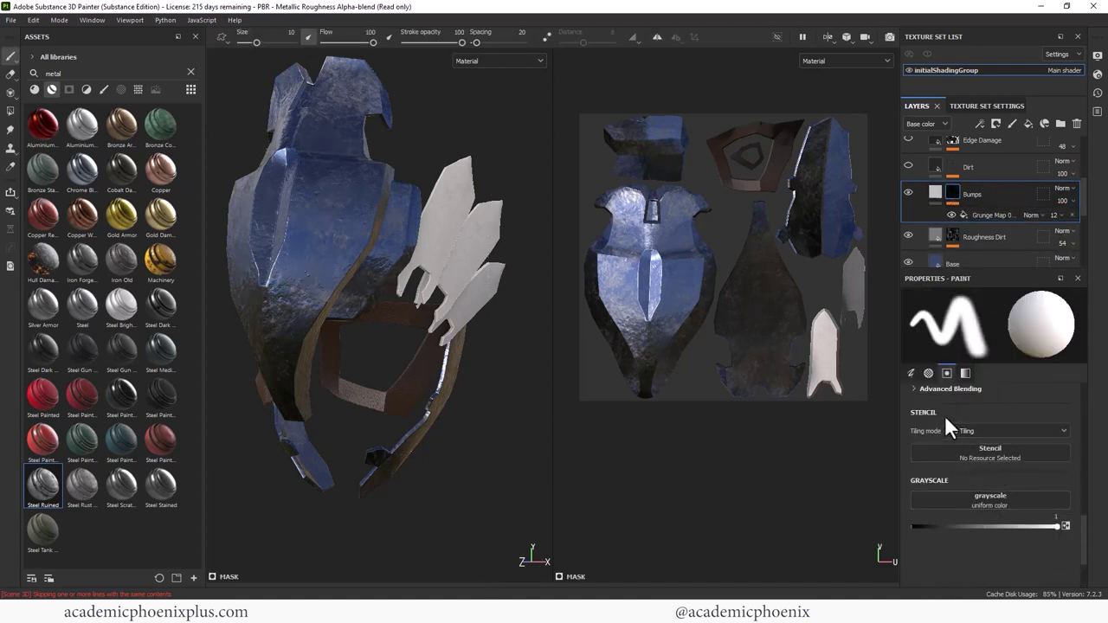
pyautogui.click(992, 214)
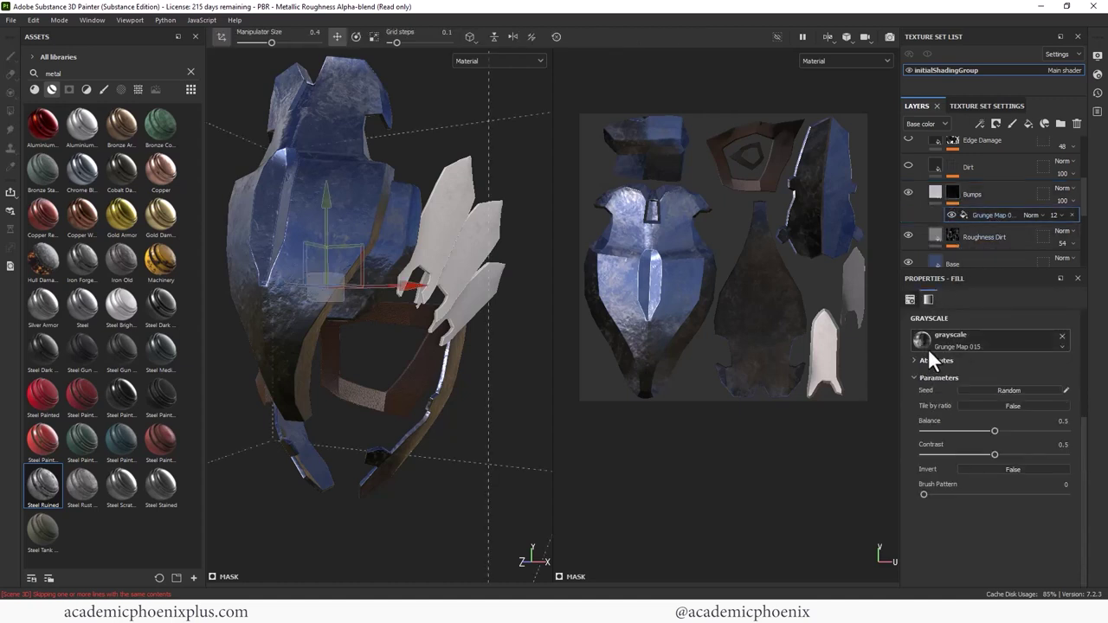
pyautogui.moveTo(995, 427); pyautogui.dragTo(951, 454)
pyautogui.moveTo(1018, 456); pyautogui.dragTo(995, 455)
pyautogui.keyDown('alt'); pyautogui.moveTo(411, 425); pyautogui.dragTo(400, 446); pyautogui.keyUp('alt')
# Turn on the Dirt layer and lower its roughness to about 0.65, keeping metallic at 1
pyautogui.click(907, 166)
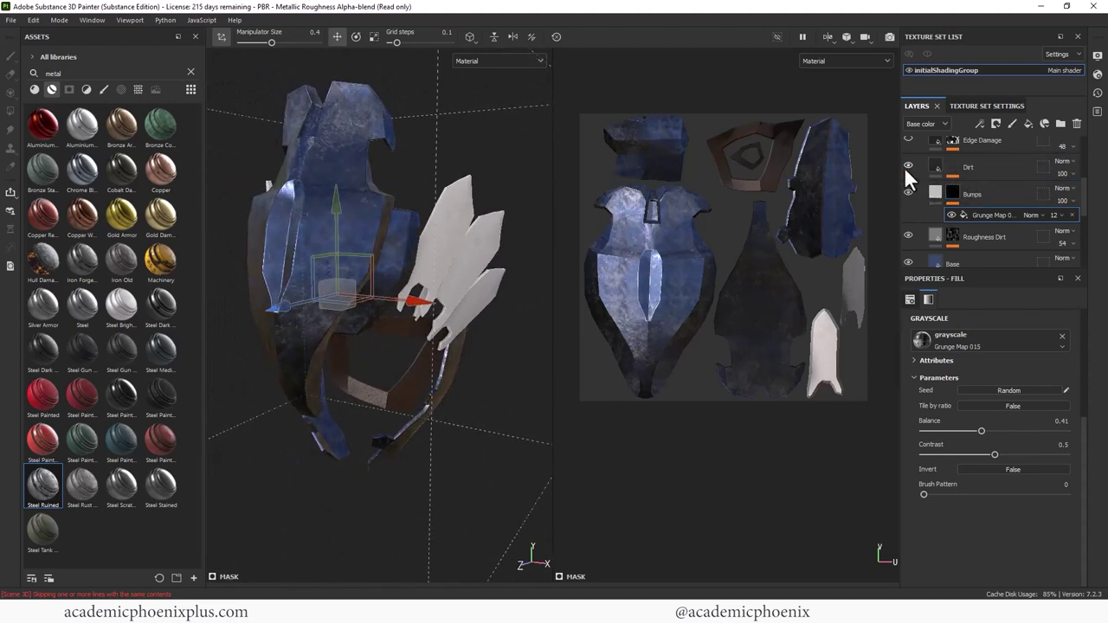
pyautogui.keyDown('alt'); pyautogui.moveTo(502, 333); pyautogui.dragTo(445, 324); pyautogui.keyUp('alt')
pyautogui.click(935, 165)
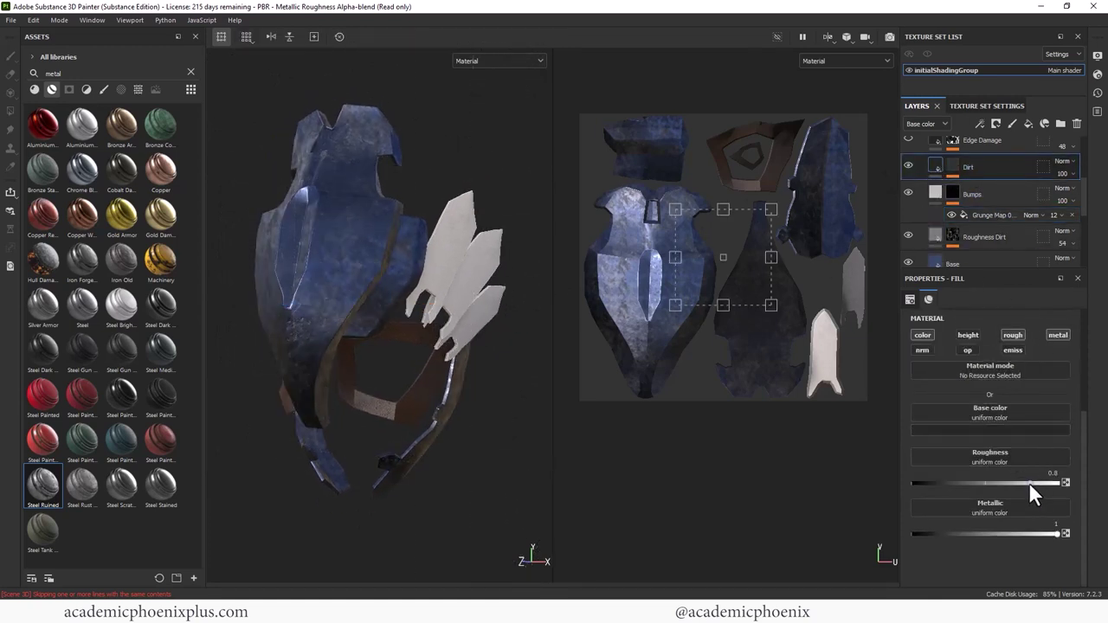
pyautogui.moveTo(1028, 482); pyautogui.dragTo(1007, 482)
pyautogui.moveTo(1054, 532)
pyautogui.mouseDown()
pyautogui.moveTo(996, 534)
pyautogui.moveTo(1104, 537)
pyautogui.mouseUp()
# Lower Grunge Map 002 balance and contrast, and set Grunge Map 007 balance to 0.35
pyautogui.click(951, 173)
pyautogui.click(952, 166)
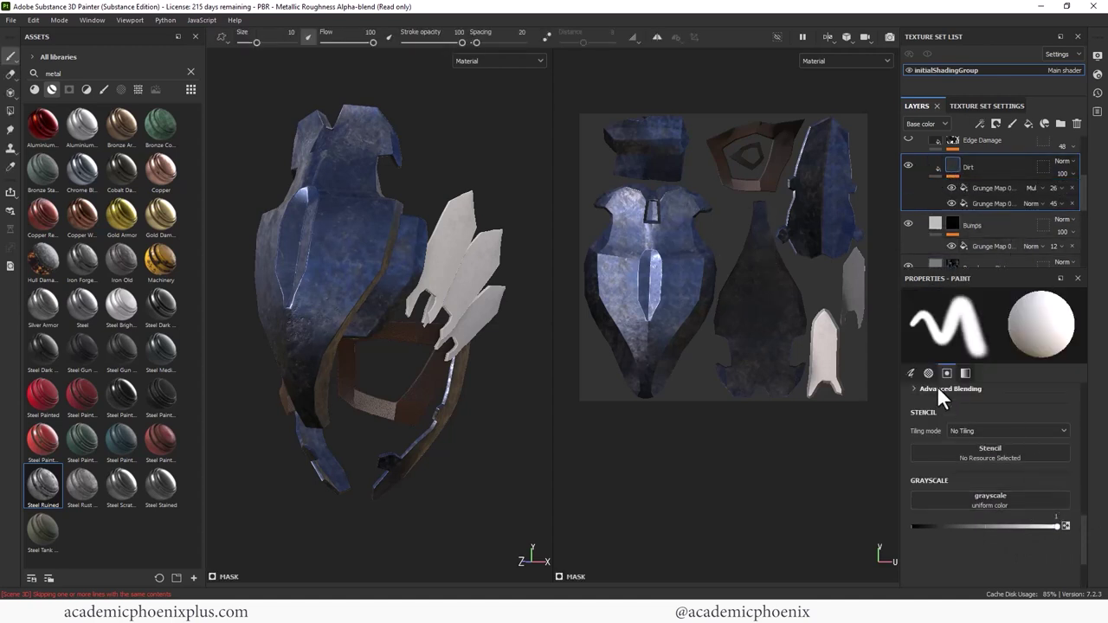
pyautogui.click(982, 190)
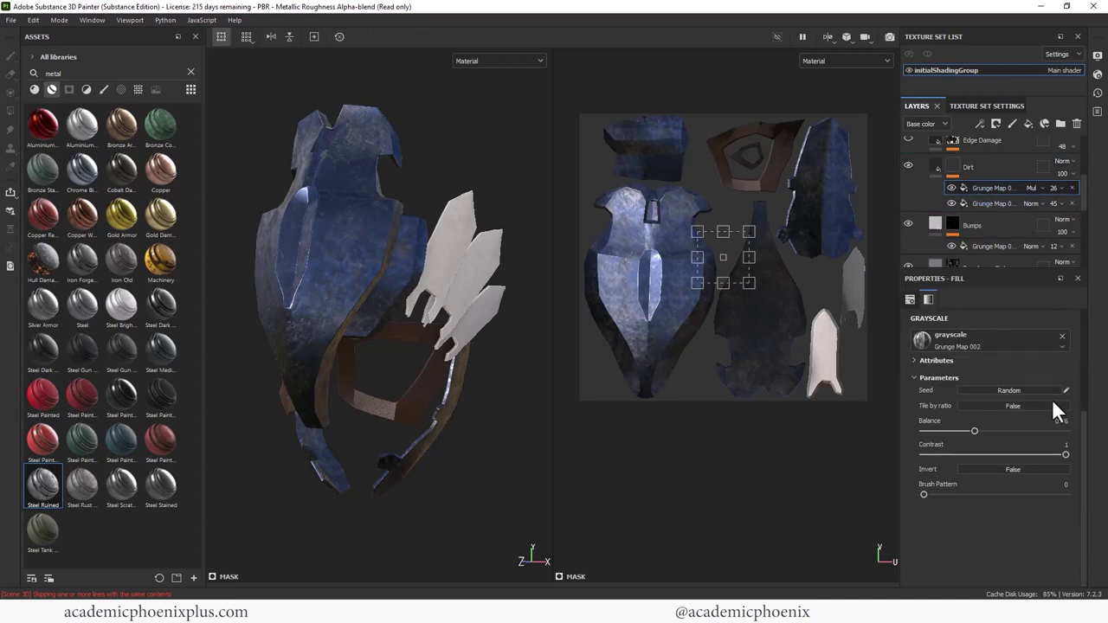
pyautogui.moveTo(1010, 432); pyautogui.dragTo(952, 433)
pyautogui.moveTo(1046, 455); pyautogui.dragTo(974, 453)
pyautogui.click(996, 204)
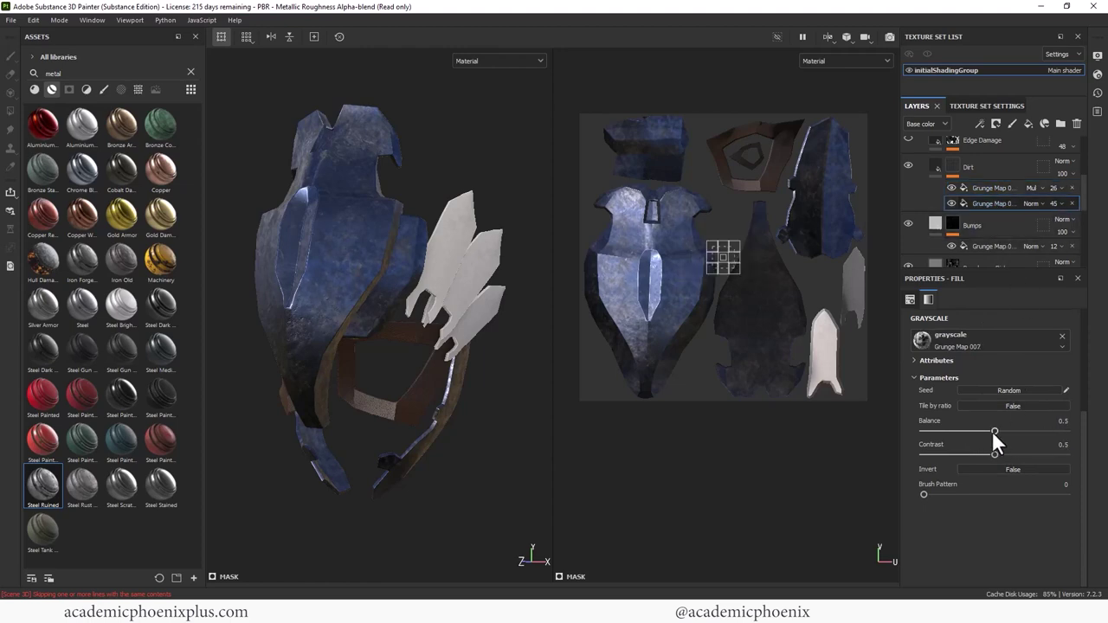
pyautogui.moveTo(994, 431); pyautogui.dragTo(958, 426)
pyautogui.keyDown('alt'); pyautogui.moveTo(419, 394); pyautogui.dragTo(372, 277); pyautogui.keyUp('alt')
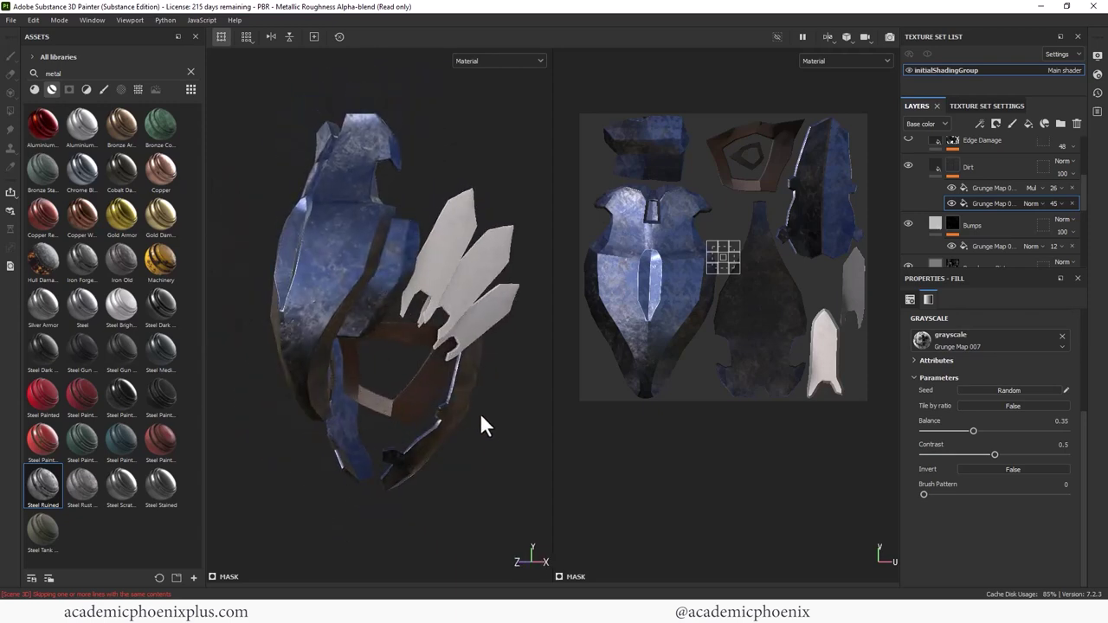
pyautogui.keyDown('alt'); pyautogui.moveTo(475, 413); pyautogui.dragTo(508, 464); pyautogui.keyUp('alt')
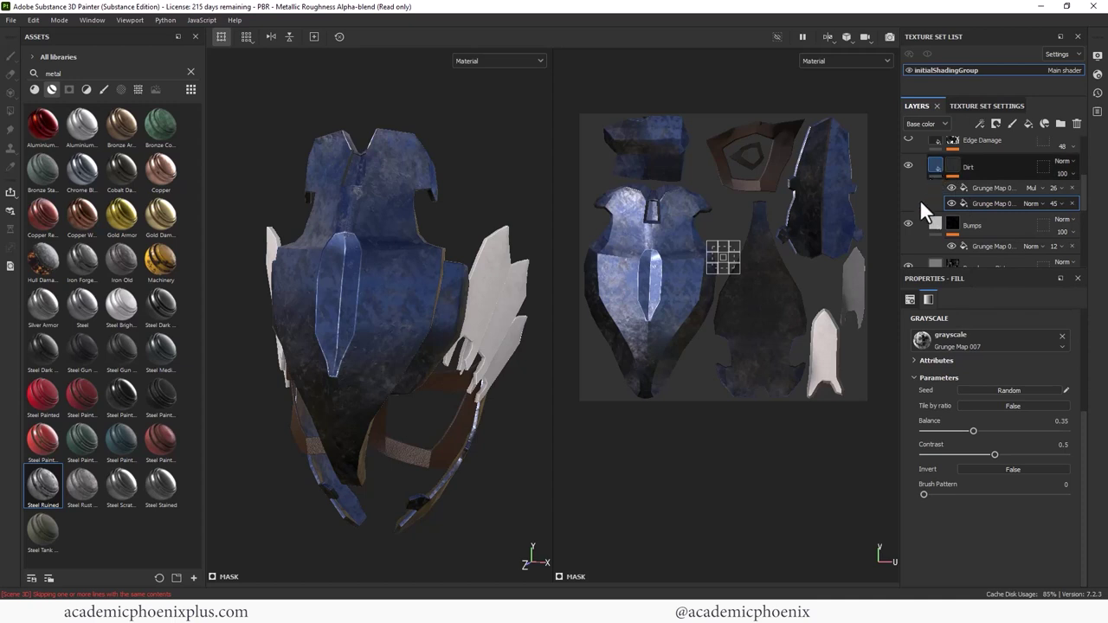
pyautogui.click(938, 166)
pyautogui.click(980, 432)
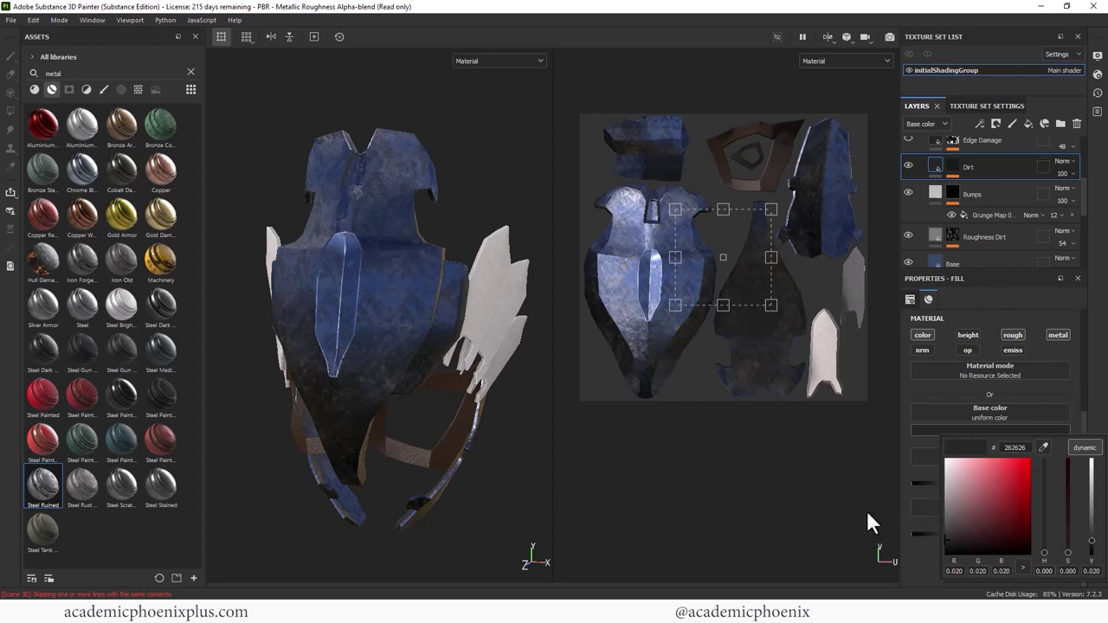
# Sample the helmet's dark blue as the Dirt layer colour
pyautogui.click(1044, 448)
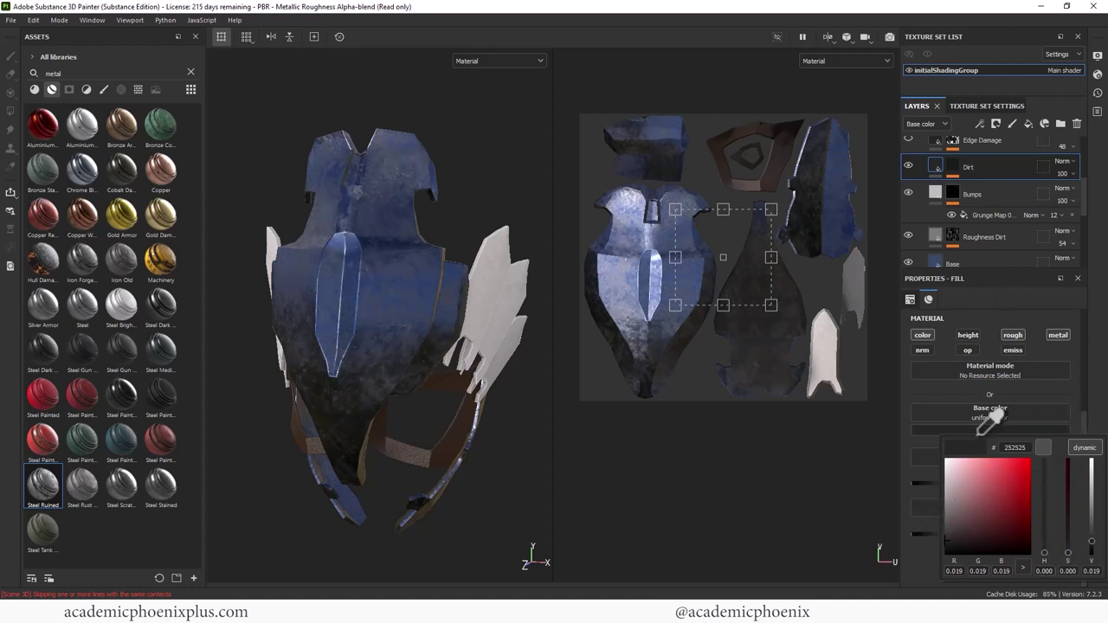
pyautogui.click(407, 281)
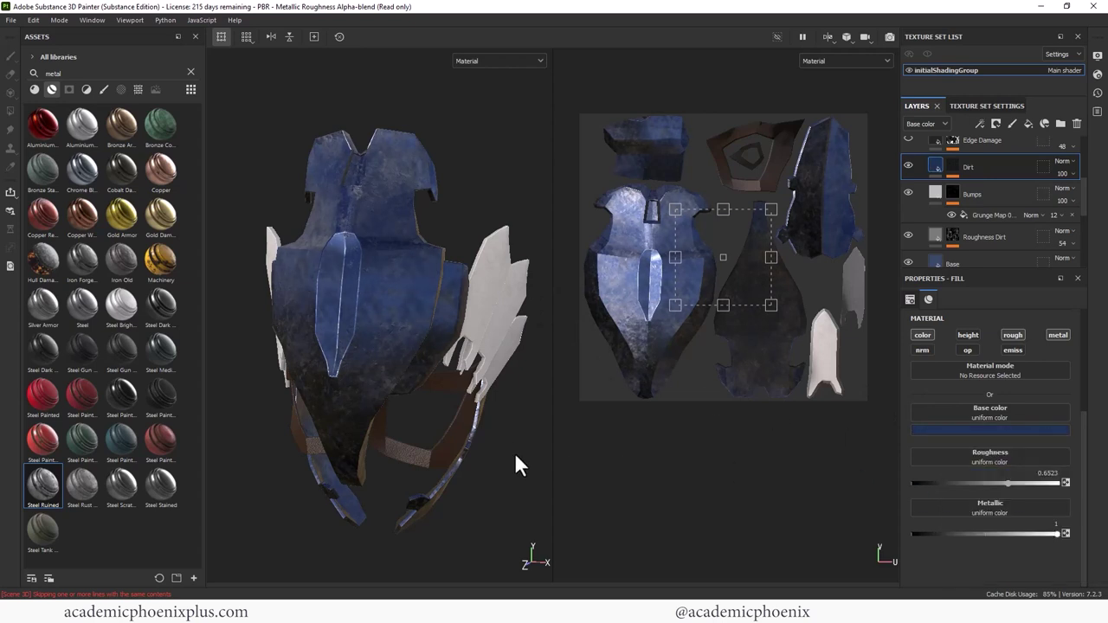
pyautogui.keyDown('alt'); pyautogui.moveTo(505, 454); pyautogui.dragTo(469, 363); pyautogui.keyUp('alt')
pyautogui.keyDown('shift'); pyautogui.moveTo(485, 375); pyautogui.dragTo(416, 394, button='right'); pyautogui.keyUp('shift')
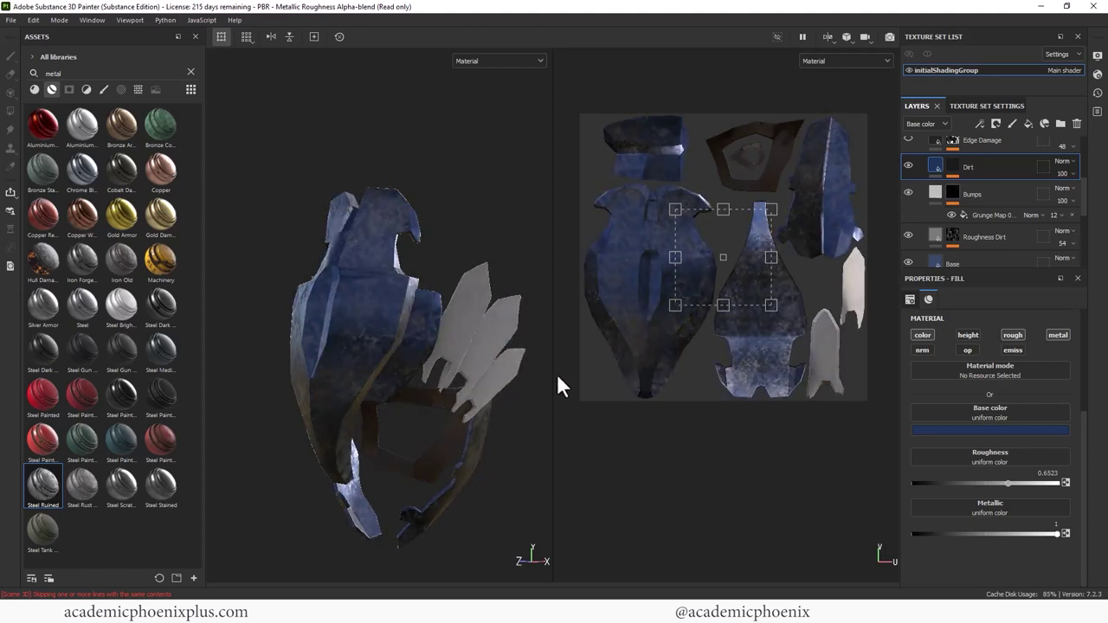
# Lower the Base steel layer's metallic to about 0.84
pyautogui.scroll(-1, 1087, 231)
pyautogui.scroll(-2, 1082, 238)
pyautogui.click(992, 187)
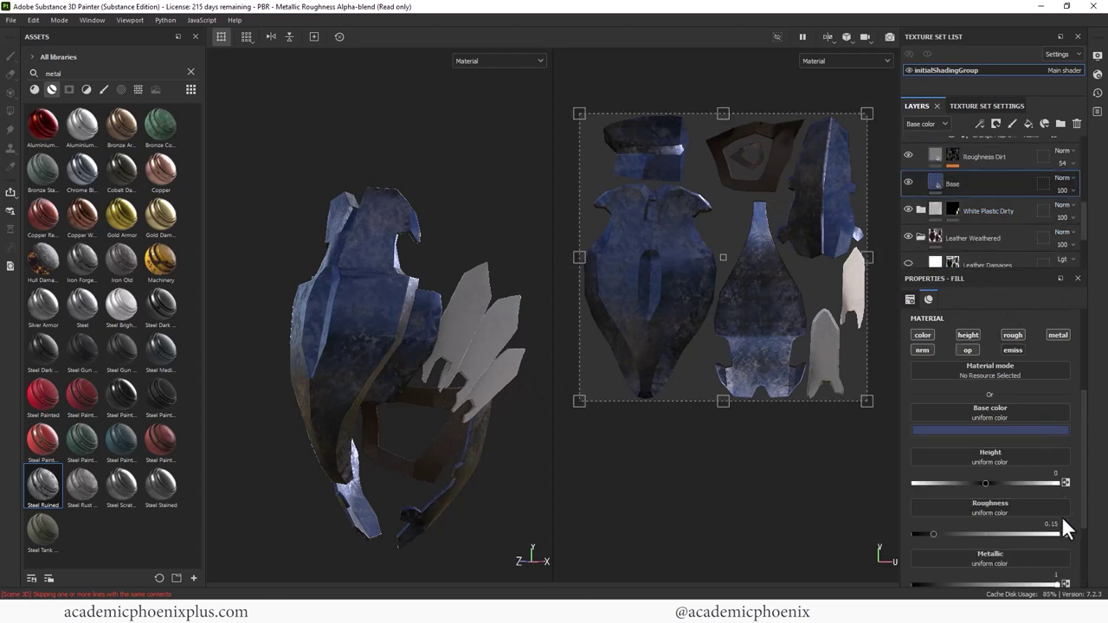
pyautogui.scroll(-3, 1082, 519)
pyautogui.moveTo(1057, 479); pyautogui.dragTo(1040, 479)
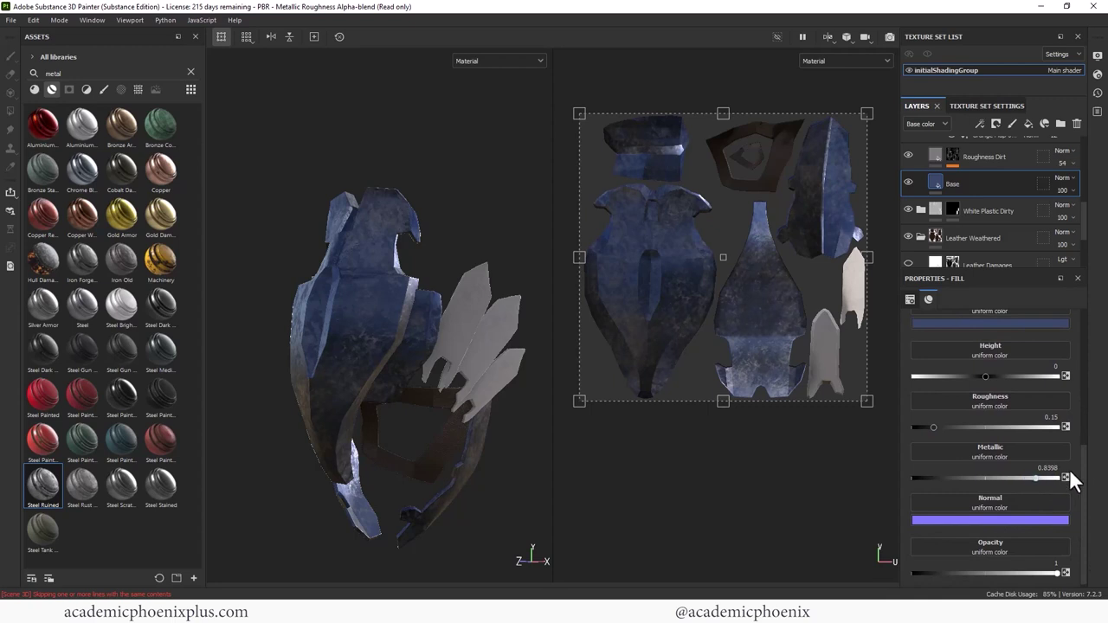
pyautogui.scroll(6, 1086, 454)
pyautogui.scroll(5, 1084, 207)
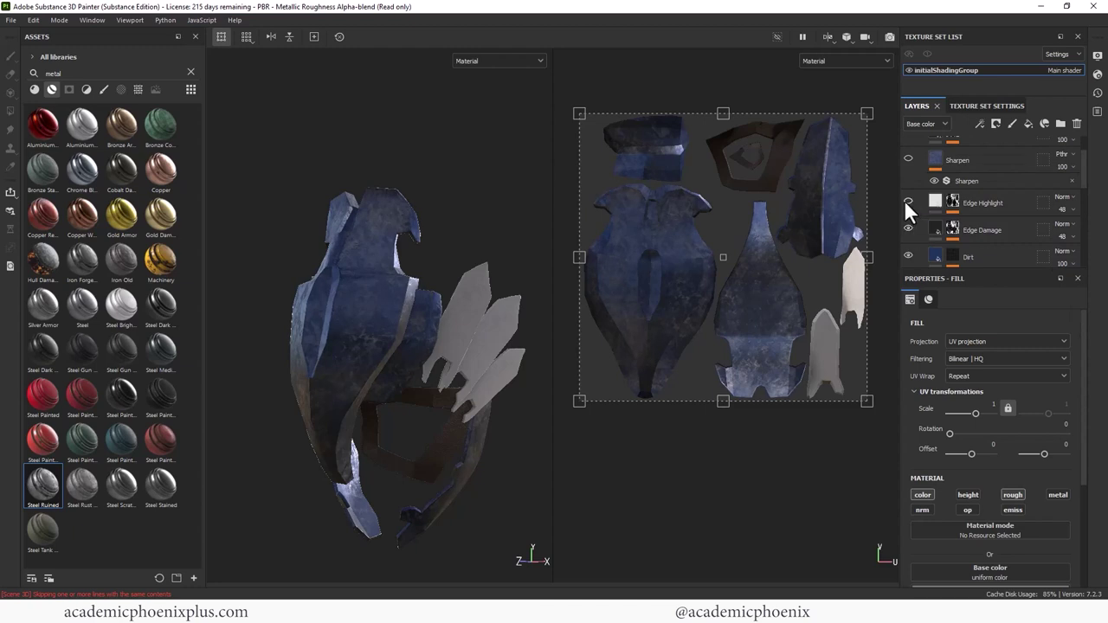
# Show Edge Highlight again, soften its fill hardness to 0.41 and darken its base colour to grey
pyautogui.click(907, 201)
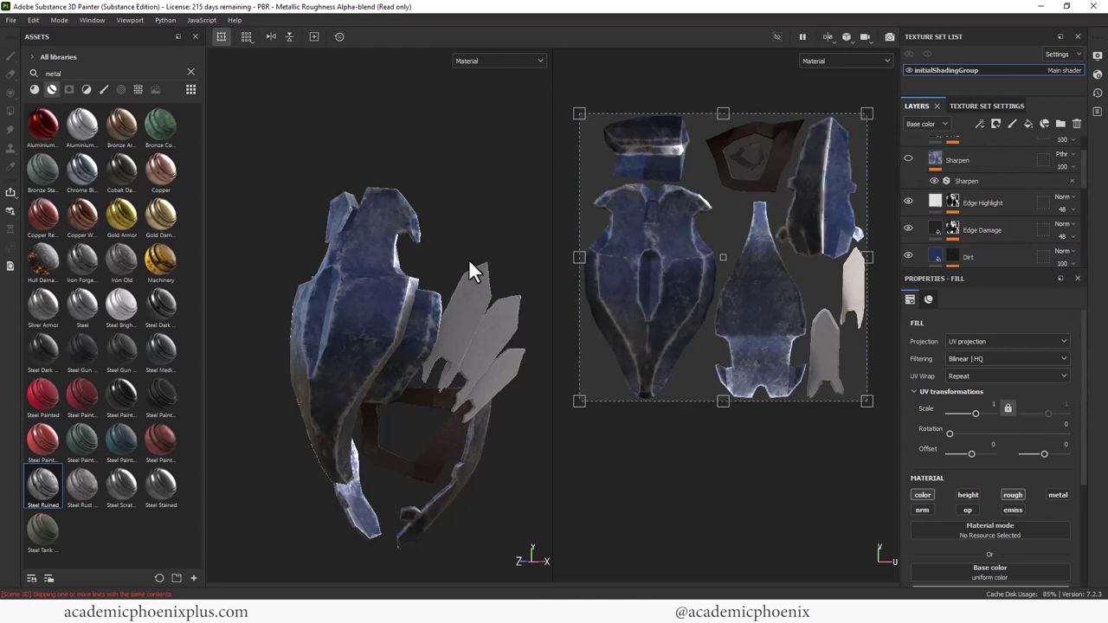
pyautogui.click(938, 202)
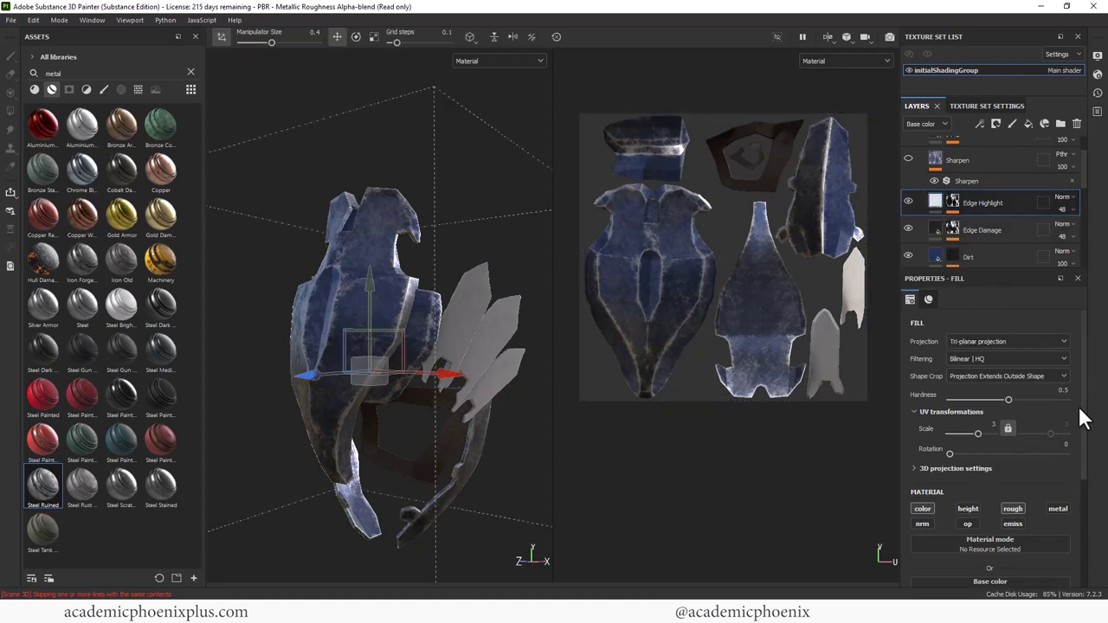
pyautogui.moveTo(1008, 399); pyautogui.dragTo(968, 430)
pyautogui.moveTo(1083, 467); pyautogui.dragTo(1101, 547)
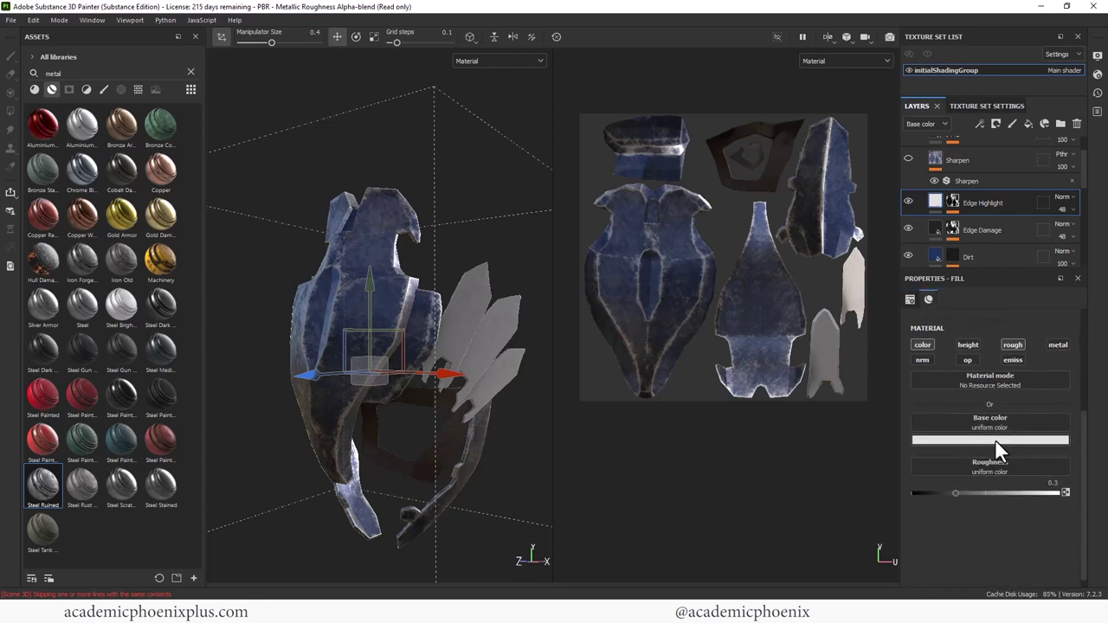
pyautogui.click(994, 439)
pyautogui.moveTo(942, 483)
pyautogui.mouseDown()
pyautogui.moveTo(950, 496)
pyautogui.moveTo(938, 505)
pyautogui.mouseUp()
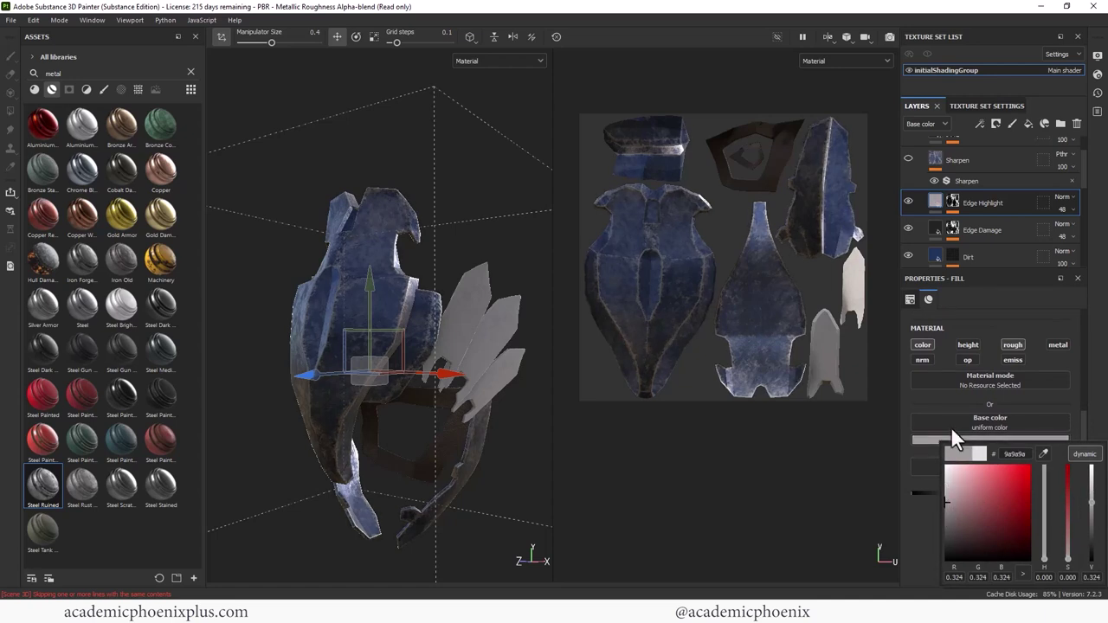
# Lower the Edge Highlight mask generator's Global Balance to 0.54 and check the helmet's edges
pyautogui.click(952, 200)
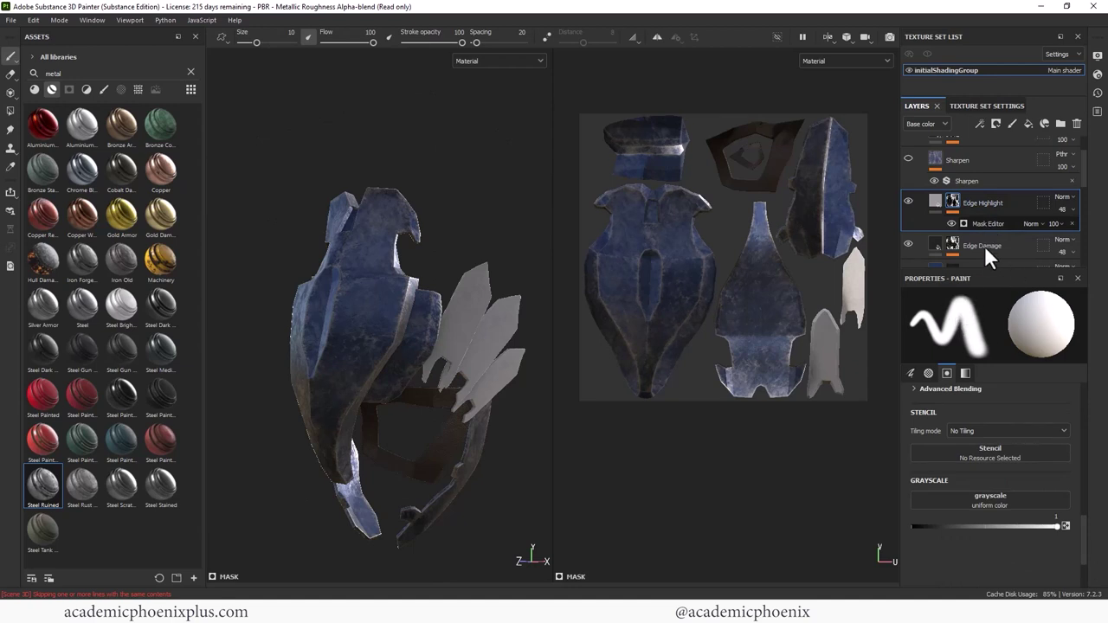
pyautogui.click(978, 226)
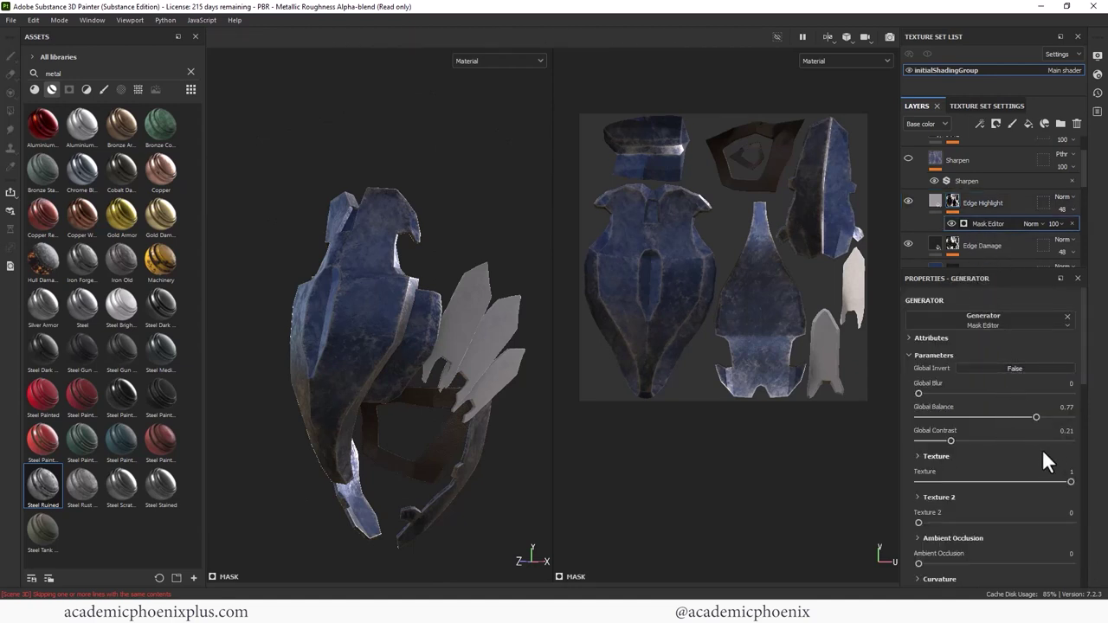
pyautogui.moveTo(1007, 421); pyautogui.dragTo(943, 441)
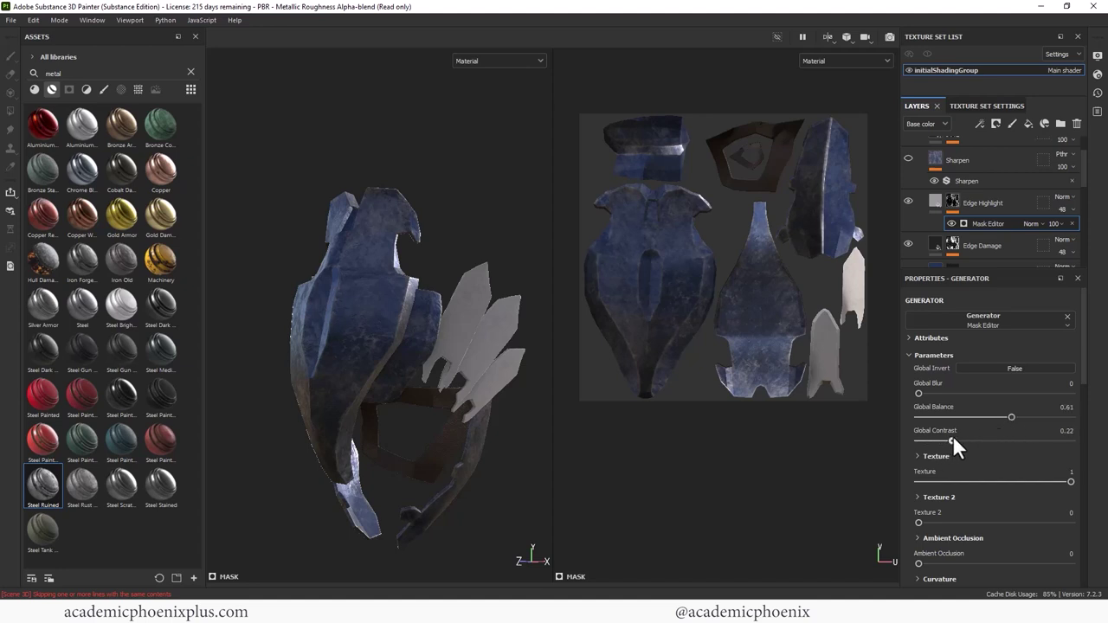
pyautogui.moveTo(984, 414); pyautogui.dragTo(1000, 416)
pyautogui.keyDown('alt'); pyautogui.moveTo(455, 210); pyautogui.dragTo(364, 254); pyautogui.keyUp('alt')
pyautogui.moveTo(1078, 188); pyautogui.dragTo(1081, 216)
# Toggle the Bumps and Roughness Dirt layers off and on to compare the steel surface
pyautogui.click(908, 191)
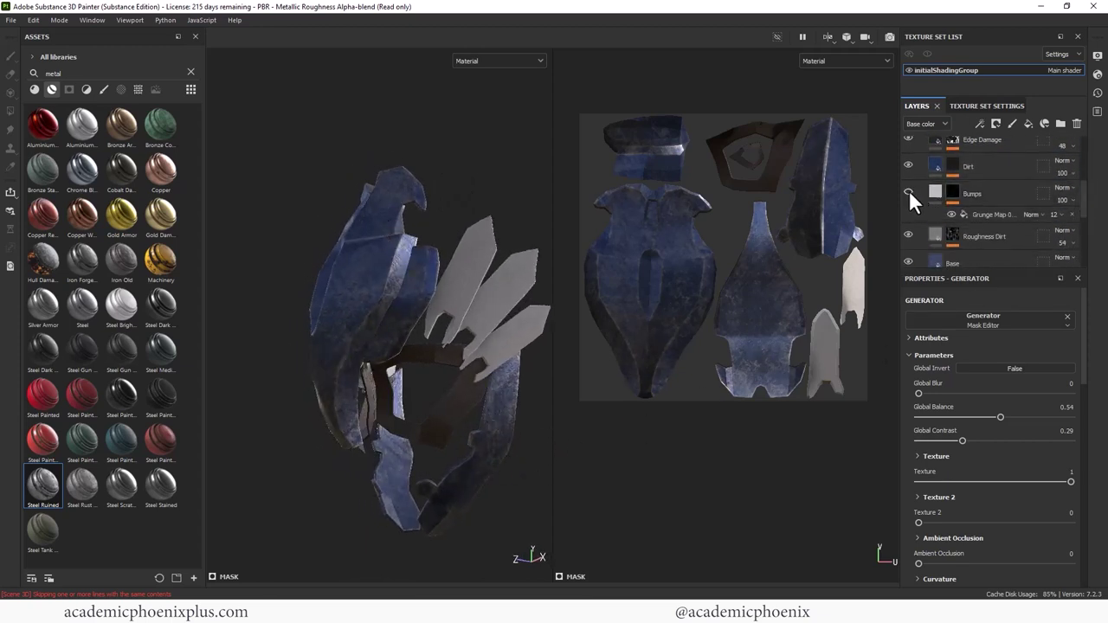
pyautogui.click(909, 193)
pyautogui.click(907, 233)
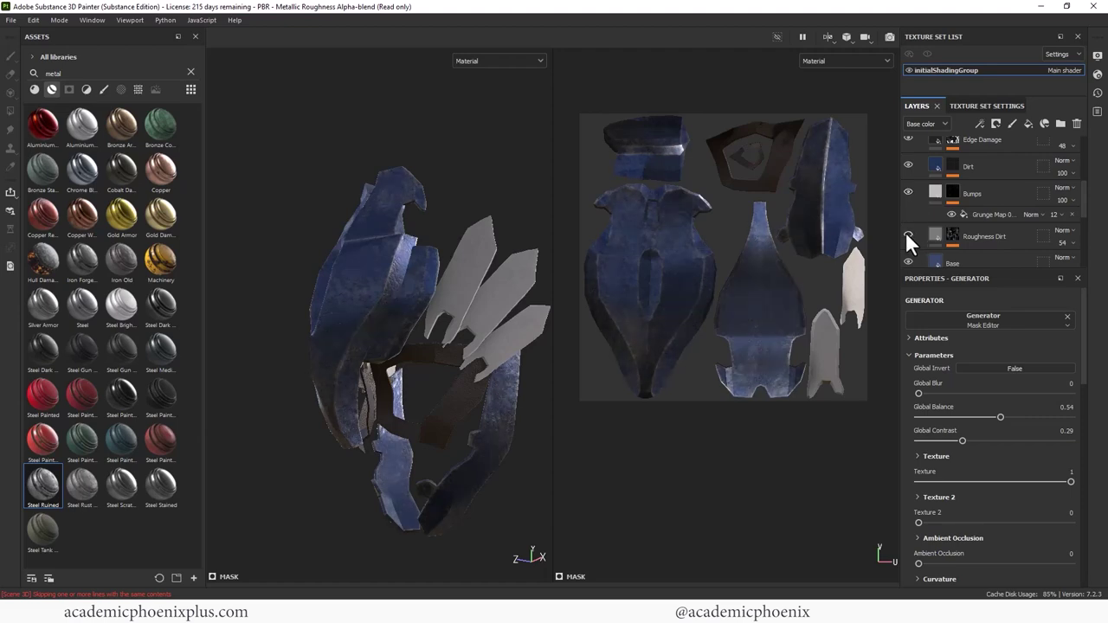
pyautogui.keyDown('alt'); pyautogui.moveTo(485, 269); pyautogui.dragTo(362, 279); pyautogui.keyUp('alt')
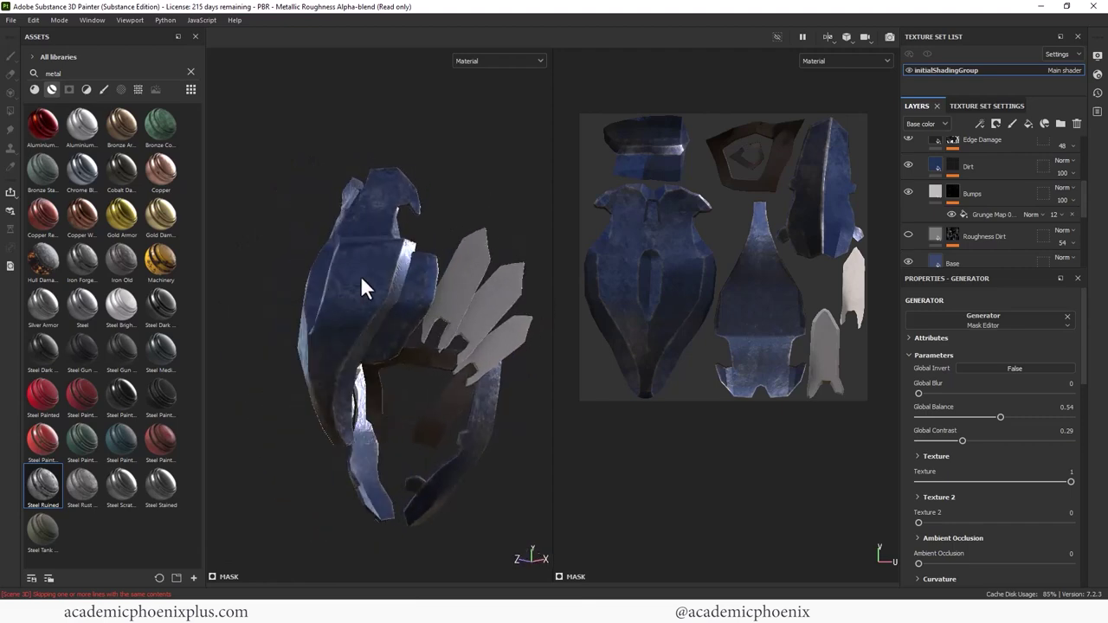
pyautogui.click(906, 192)
pyautogui.keyDown('alt'); pyautogui.moveTo(507, 316); pyautogui.dragTo(468, 311); pyautogui.keyUp('alt')
pyautogui.click(908, 189)
# Compare Dirt Occlusion on and off, then lower its layer opacity to 12
pyautogui.scroll(3, 1086, 203)
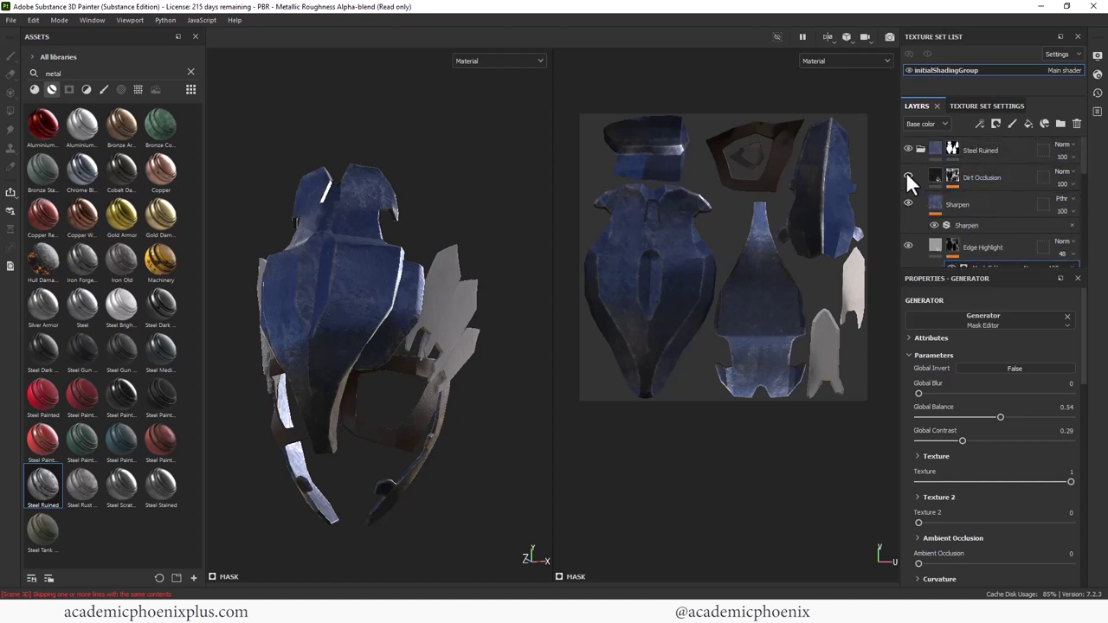
pyautogui.click(907, 173)
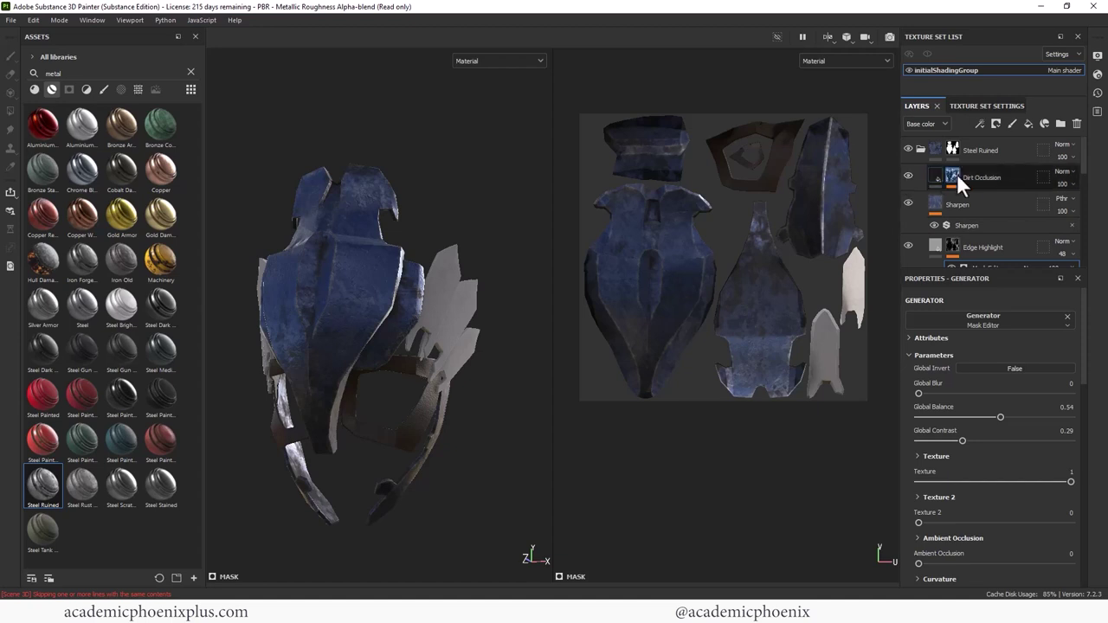
pyautogui.click(909, 176)
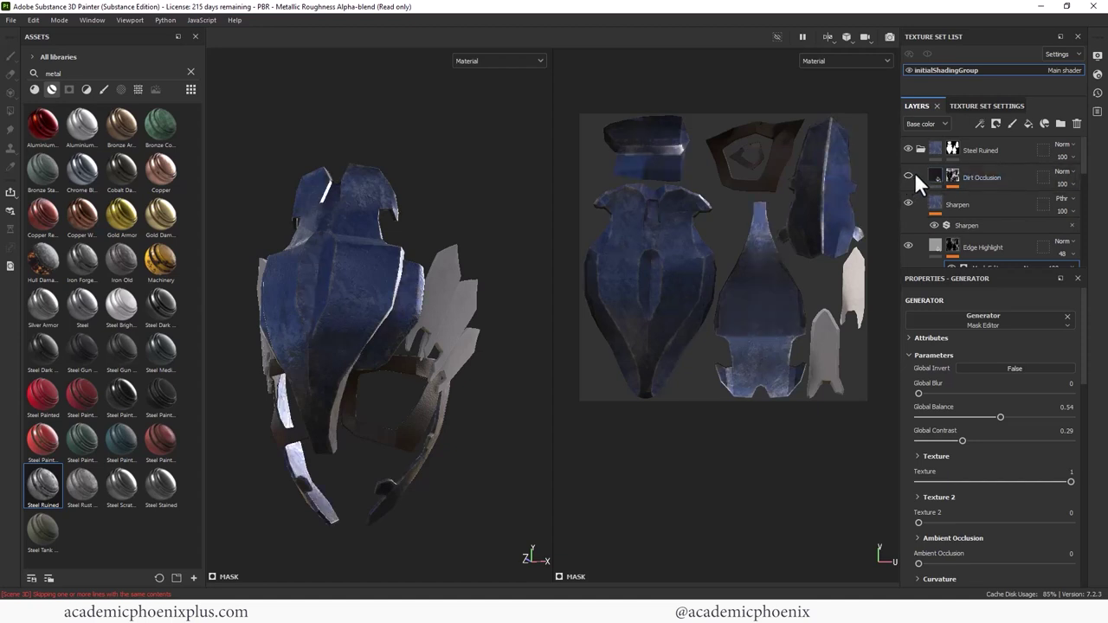
pyautogui.click(907, 174)
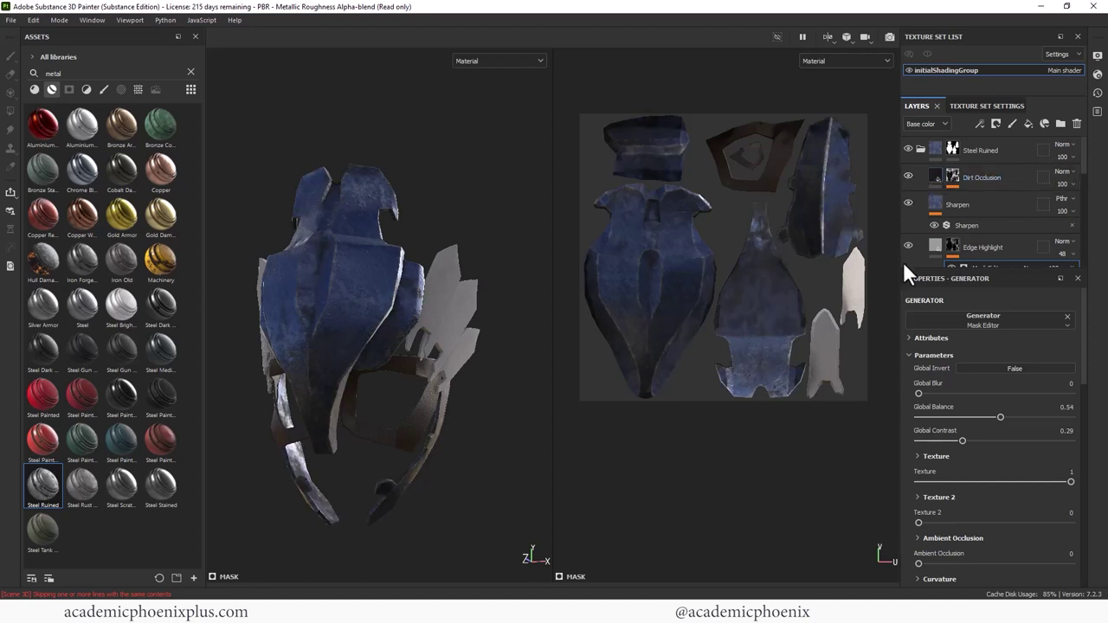
pyautogui.click(1070, 183)
pyautogui.moveTo(1069, 204); pyautogui.dragTo(1073, 205)
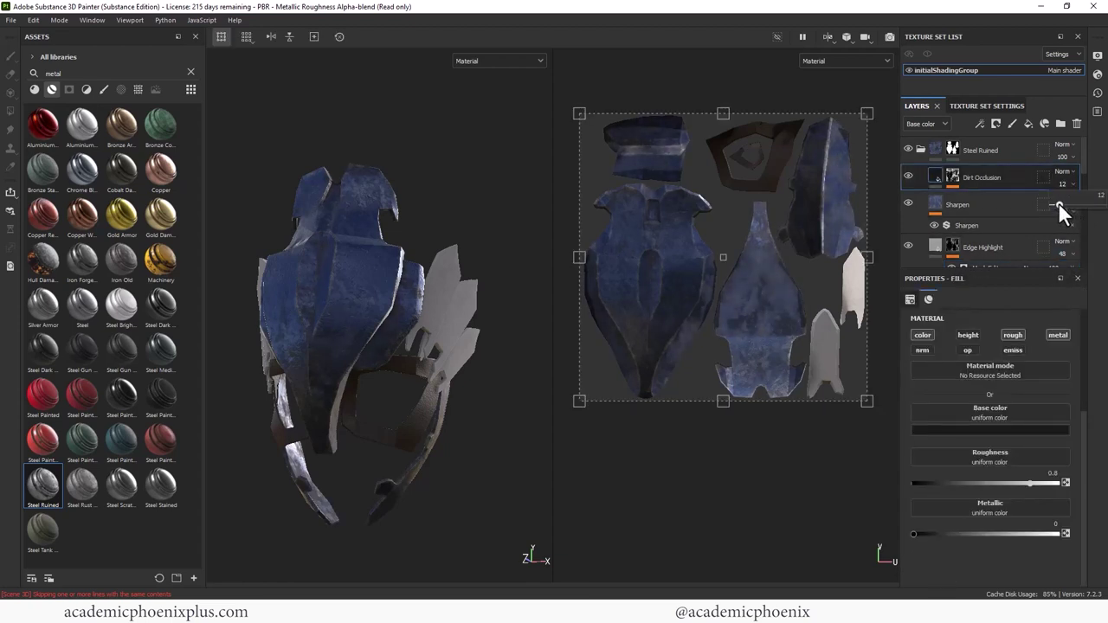
pyautogui.click(909, 176)
pyautogui.click(908, 175)
pyautogui.keyDown('alt'); pyautogui.moveTo(473, 305); pyautogui.dragTo(430, 298); pyautogui.keyUp('alt')
# Collapse Steel Ruined and select the Base Plastic layer inside White Plastic Dirty
pyautogui.click(921, 149)
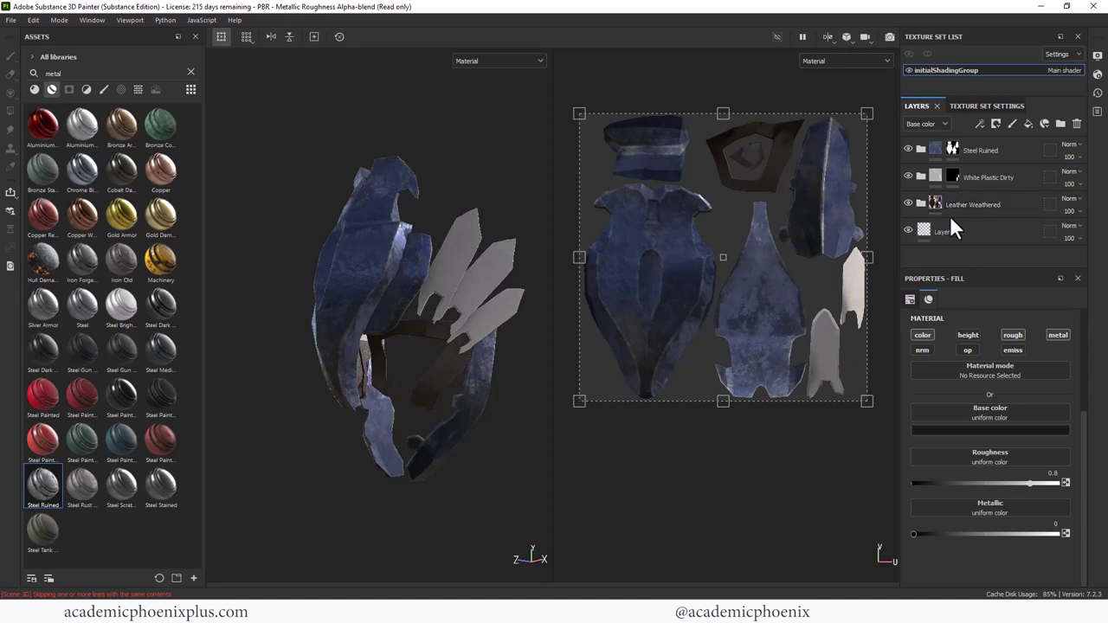
pyautogui.click(996, 178)
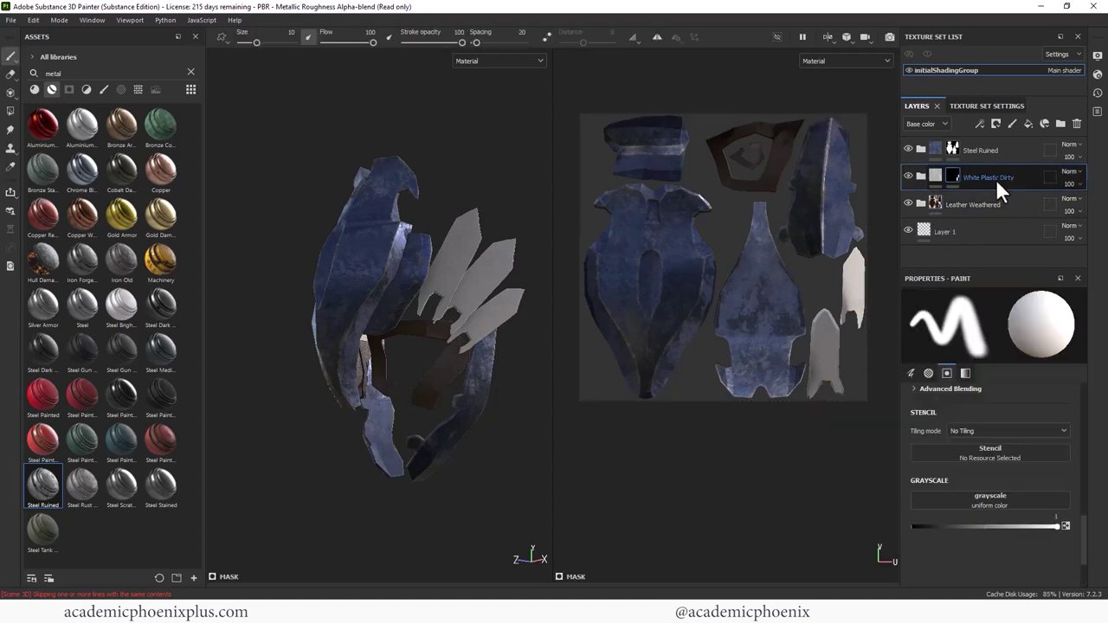
pyautogui.click(921, 175)
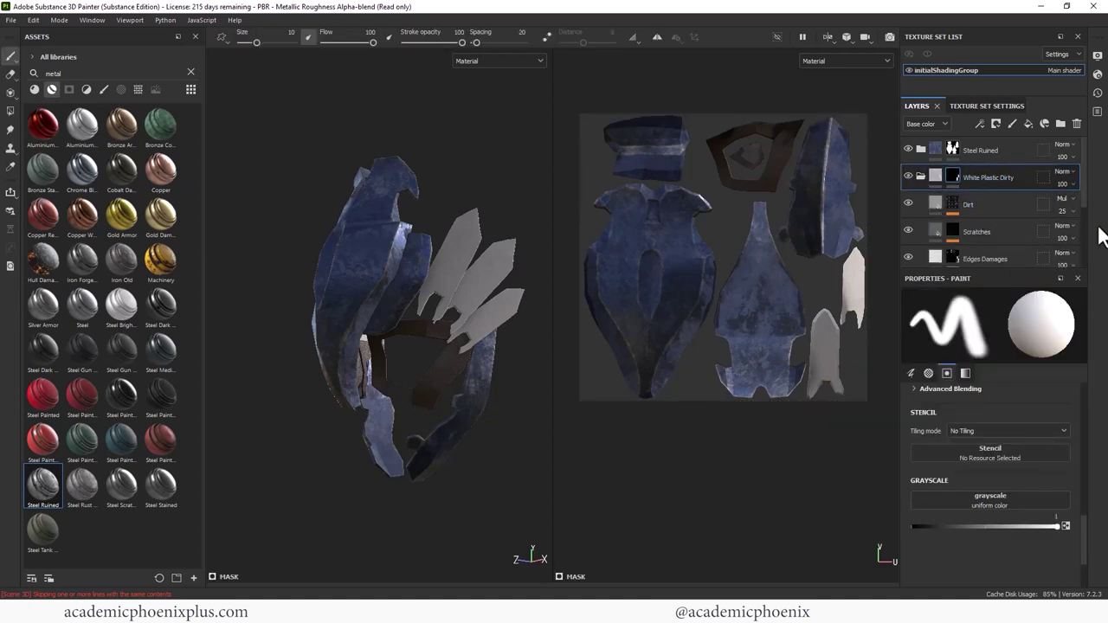
pyautogui.scroll(-3, 1089, 225)
pyautogui.scroll(-1, 1089, 242)
pyautogui.click(972, 215)
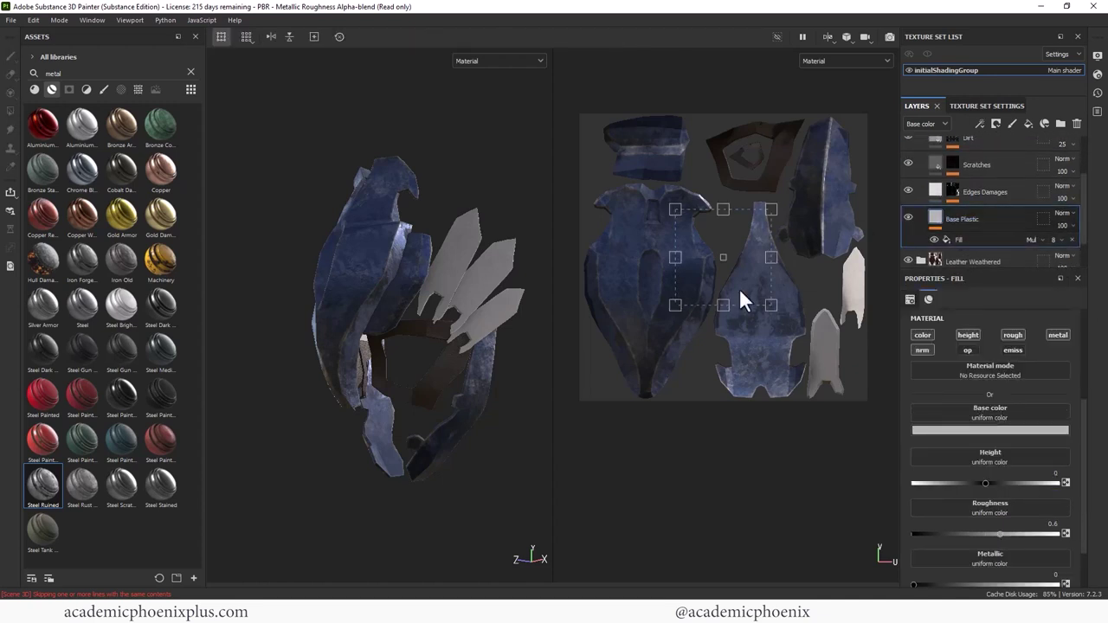
# Raise Base Plastic's metallic and make it glossier with roughness 0.4141
pyautogui.keyDown('alt'); pyautogui.moveTo(489, 391); pyautogui.dragTo(465, 404); pyautogui.keyUp('alt')
pyautogui.scroll(-1, 1087, 433)
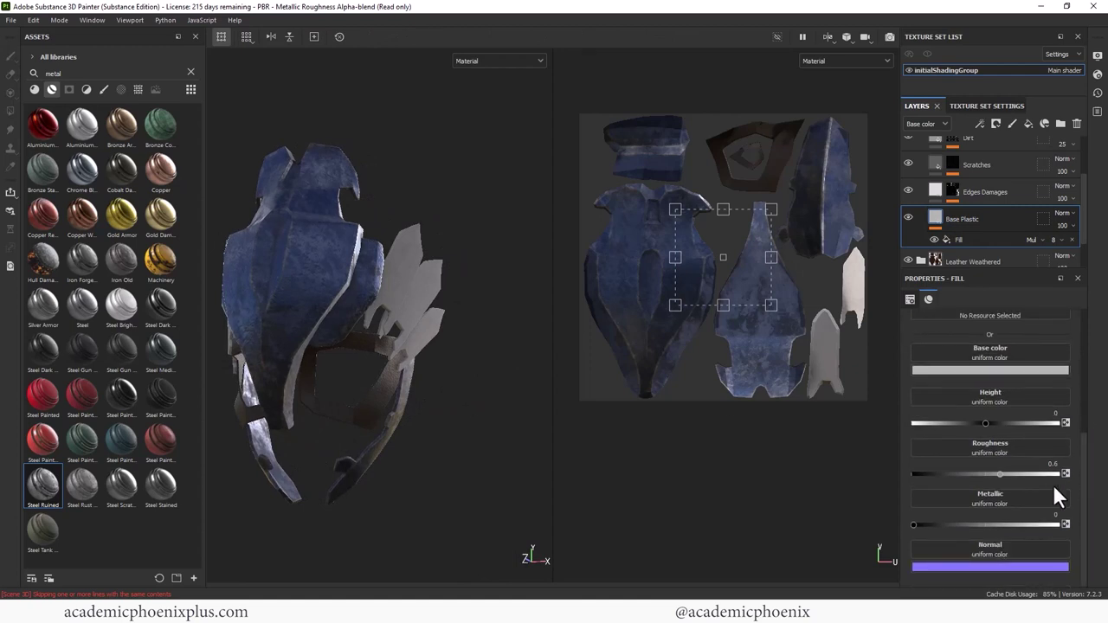
pyautogui.moveTo(916, 525); pyautogui.dragTo(1004, 524)
pyautogui.keyDown('alt'); pyautogui.moveTo(495, 428); pyautogui.dragTo(522, 421); pyautogui.keyUp('alt')
pyautogui.moveTo(990, 474); pyautogui.dragTo(971, 475)
pyautogui.keyDown('alt'); pyautogui.moveTo(535, 405); pyautogui.dragTo(439, 422); pyautogui.keyUp('alt')
# Drop Base Plastic's metallic to 0.2461 and rotate the environment lighting to judge reflections
pyautogui.keyDown('shift'); pyautogui.moveTo(460, 401); pyautogui.dragTo(419, 390, button='right'); pyautogui.keyUp('shift')
pyautogui.click(1004, 523)
pyautogui.moveTo(1005, 522); pyautogui.dragTo(949, 520)
pyautogui.press('shift')
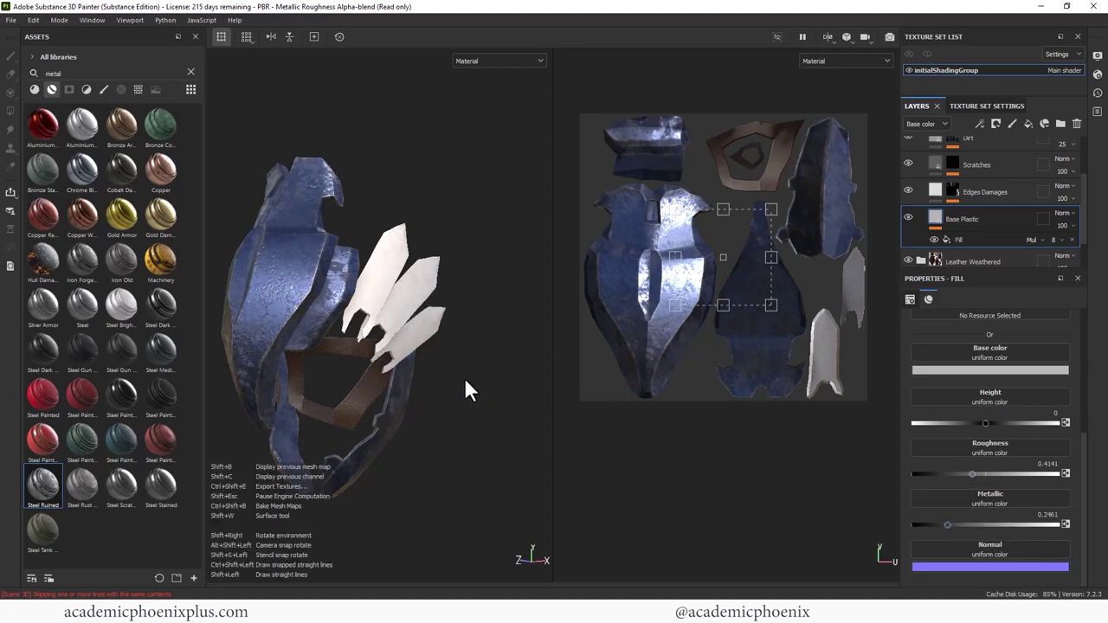
pyautogui.keyDown('shift'); pyautogui.moveTo(457, 366); pyautogui.dragTo(399, 355, button='right'); pyautogui.keyUp('shift')
pyautogui.keyDown('alt'); pyautogui.moveTo(400, 421); pyautogui.dragTo(467, 381); pyautogui.keyUp('alt')
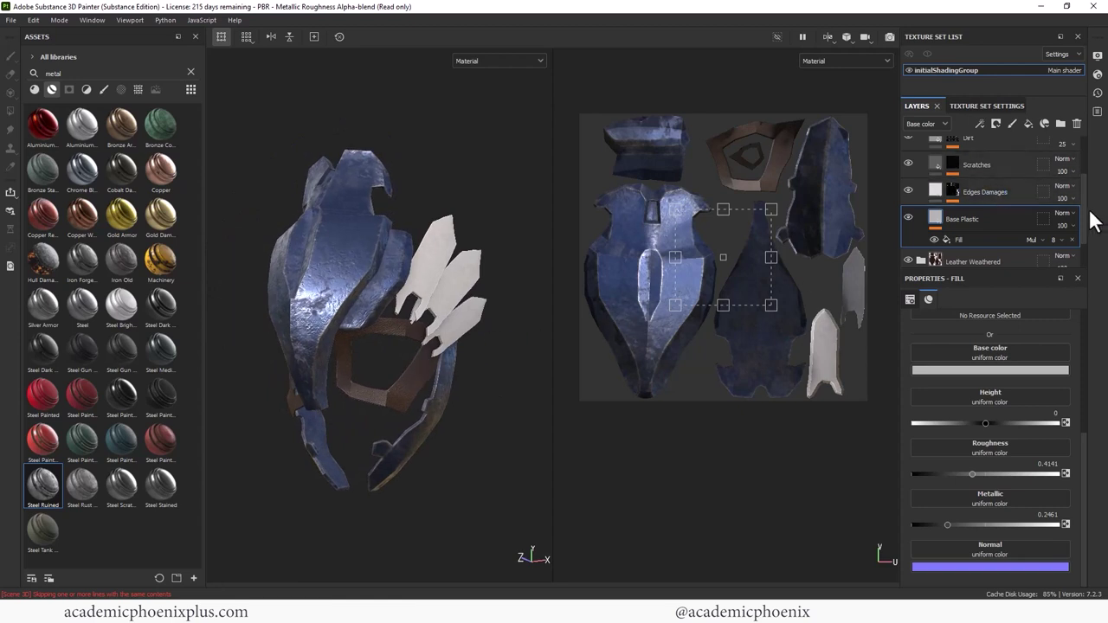
pyautogui.scroll(1, 1080, 207)
pyautogui.scroll(2, 1071, 182)
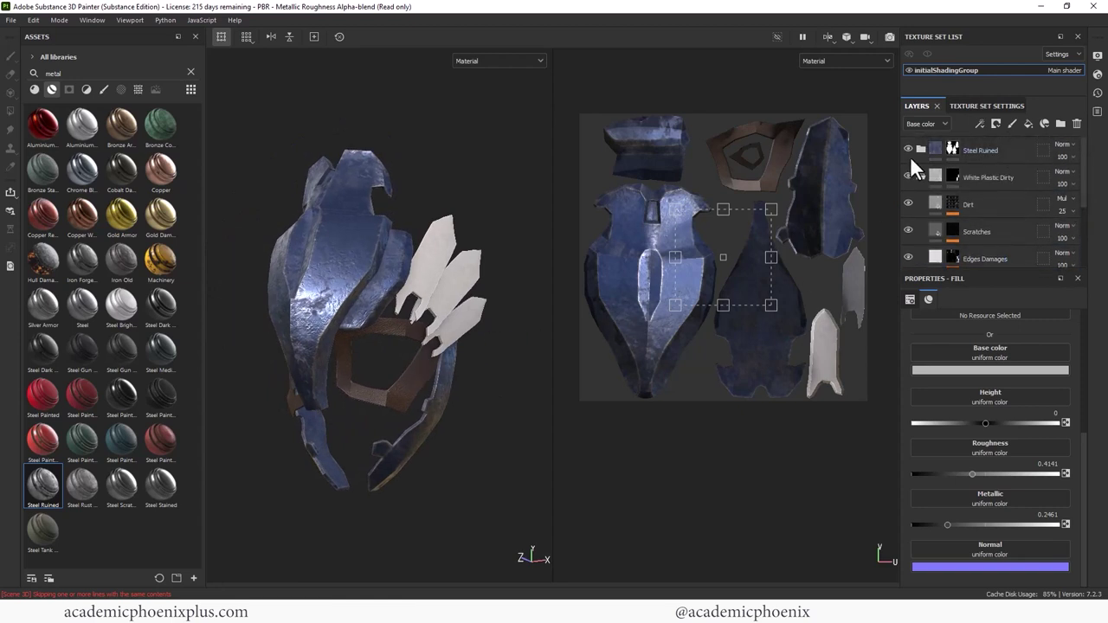
# Collapse White Plastic Dirty, select Leather and try Normal map combine blending
pyautogui.click(921, 176)
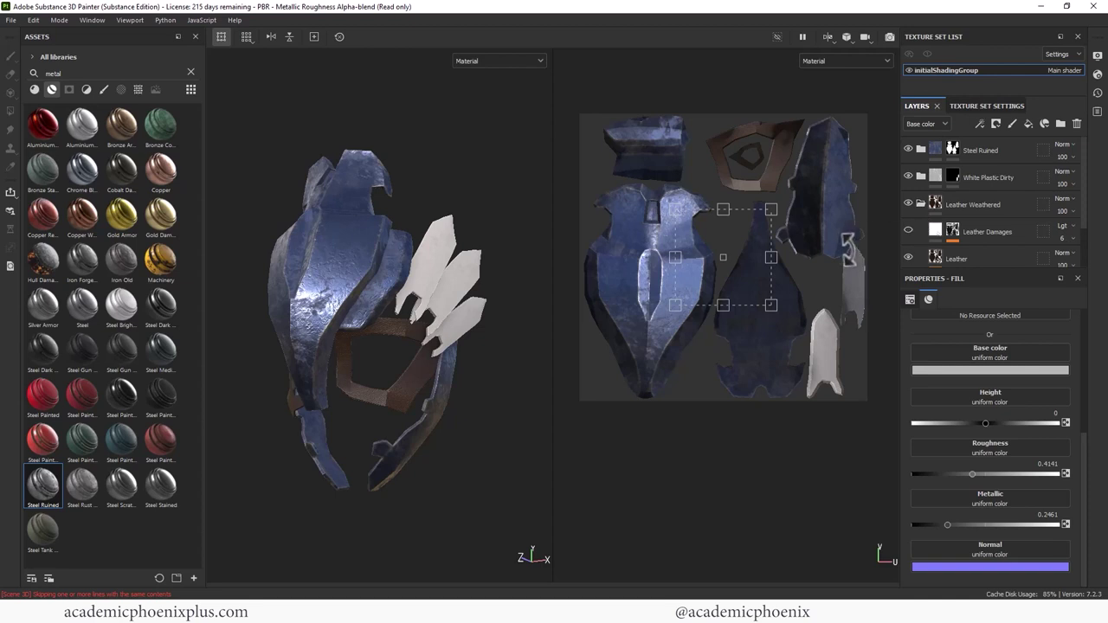
pyautogui.click(1019, 262)
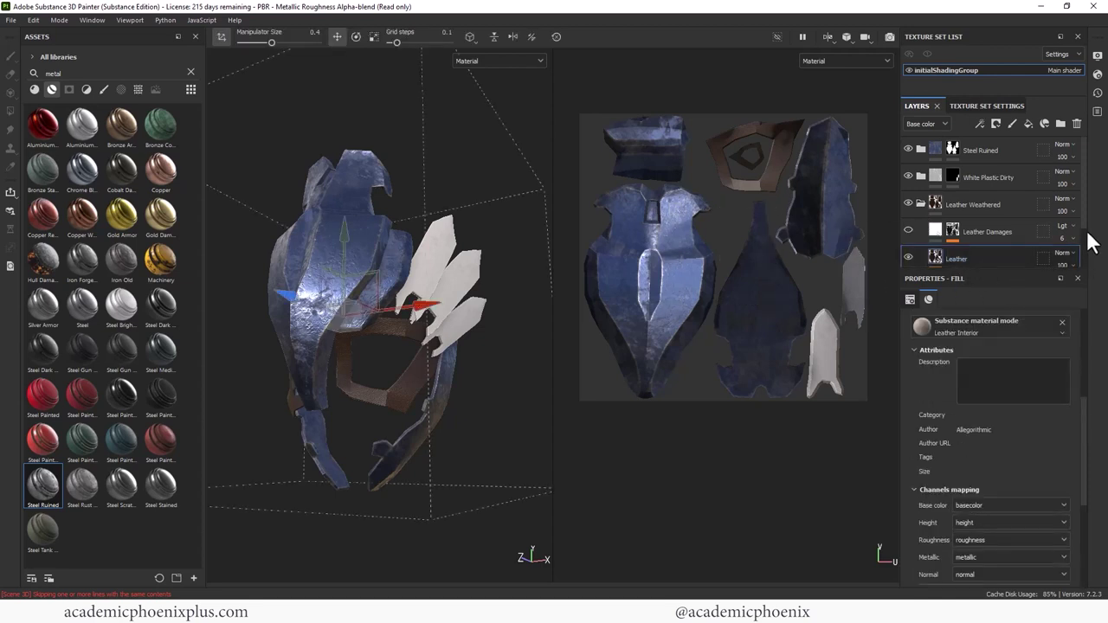
pyautogui.scroll(-1, 1082, 230)
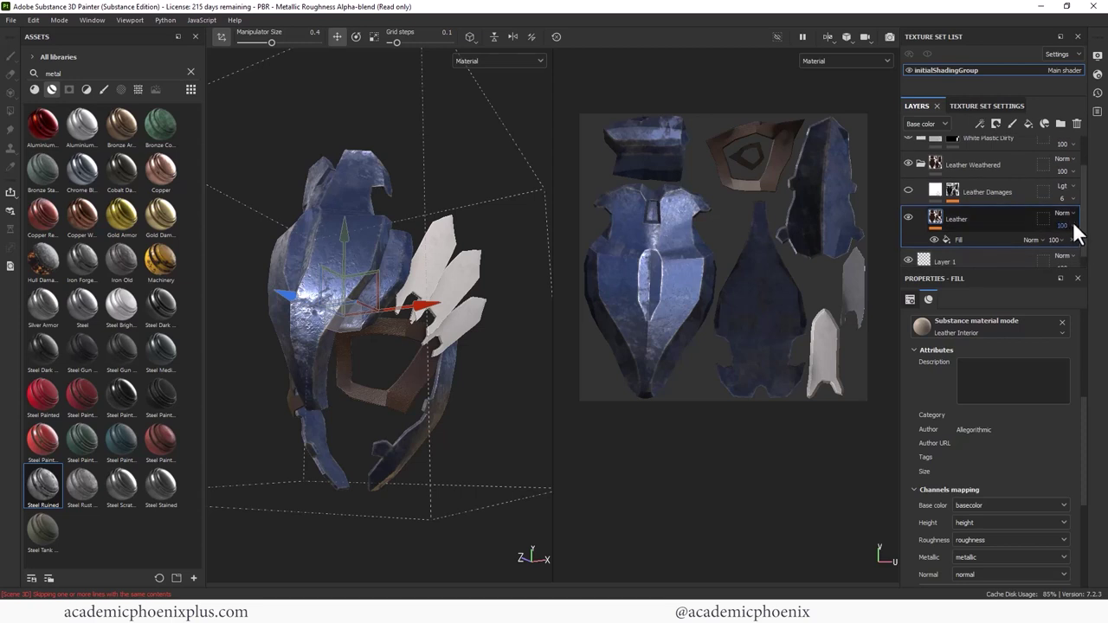
pyautogui.click(1067, 214)
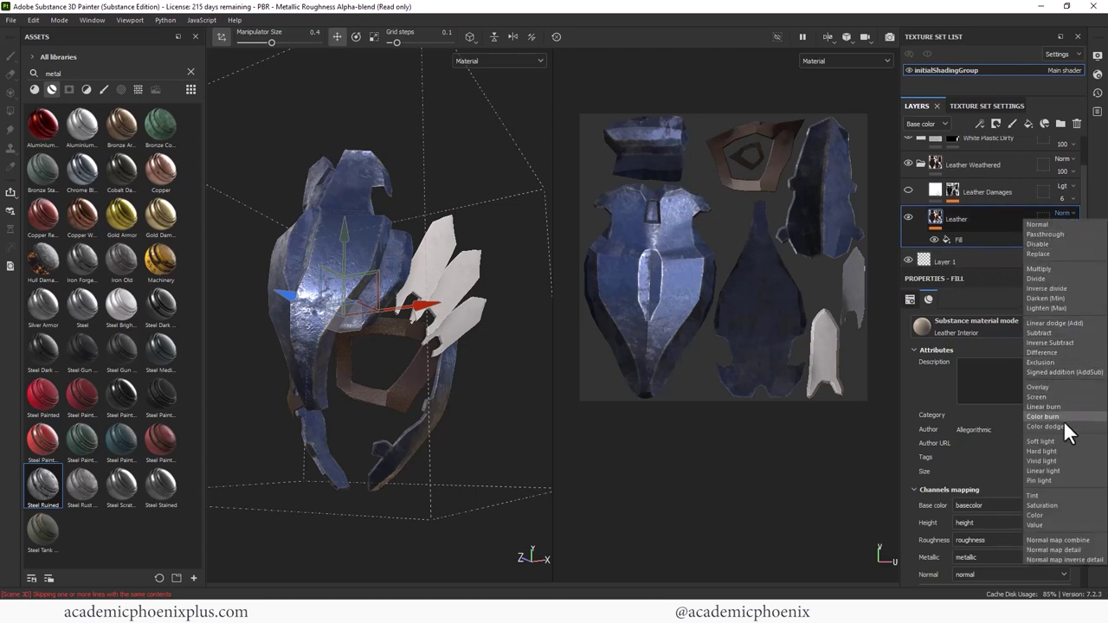
pyautogui.click(1077, 551)
pyautogui.click(1064, 213)
pyautogui.click(1037, 223)
# View the Normal channel blending and reduce the Leather layer's opacity to about 63
pyautogui.click(941, 122)
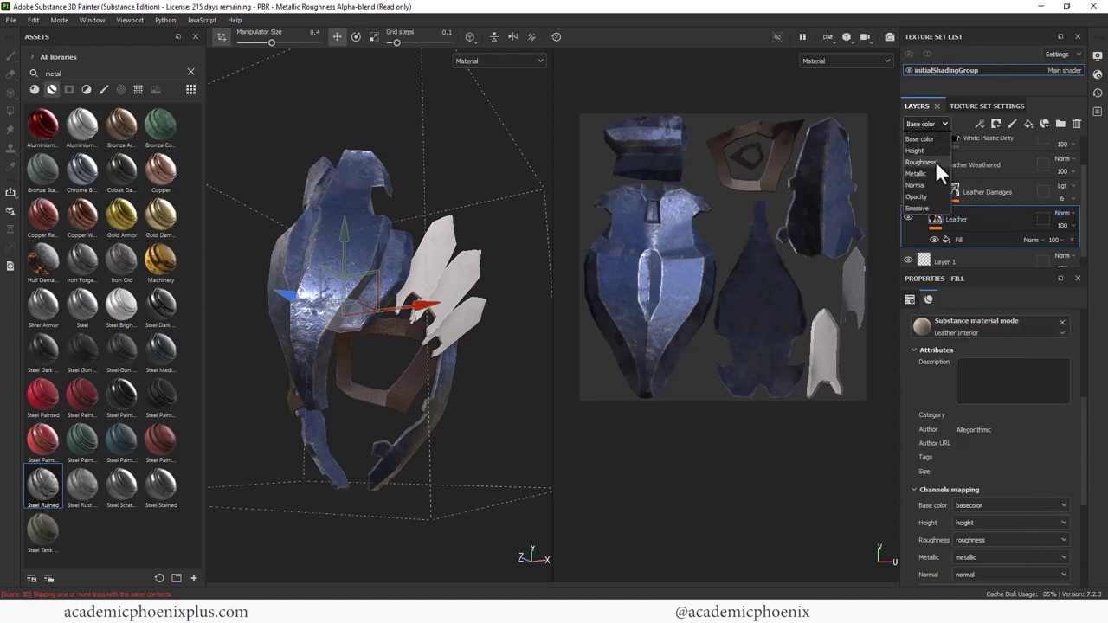
pyautogui.click(916, 185)
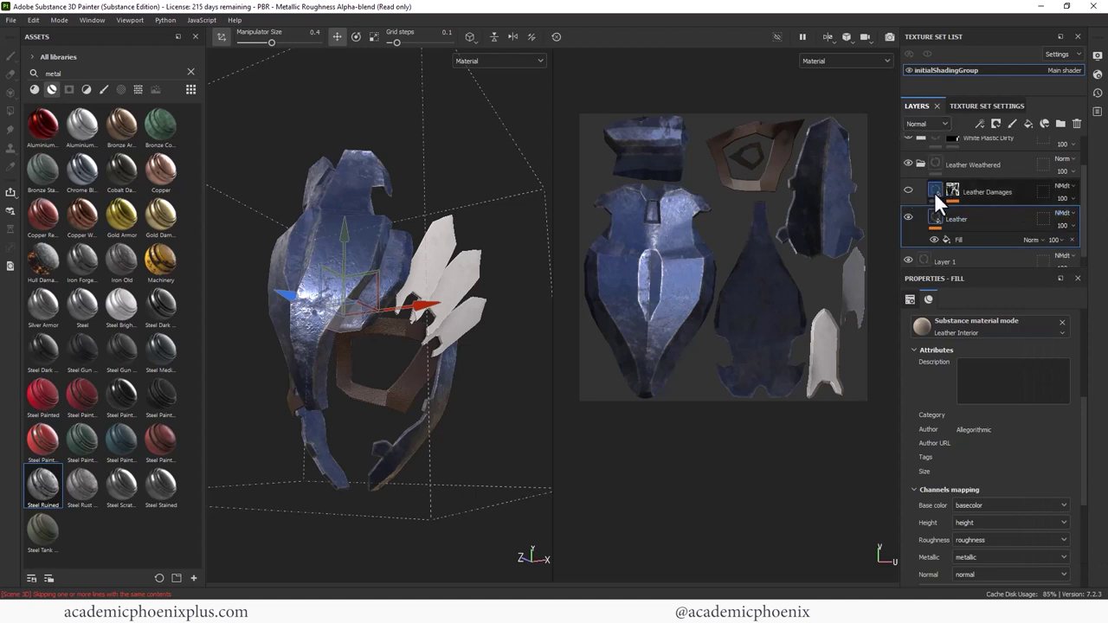
pyautogui.click(1065, 226)
pyautogui.moveTo(1101, 246)
pyautogui.mouseDown()
pyautogui.moveTo(1041, 247)
pyautogui.moveTo(1100, 246)
pyautogui.mouseUp()
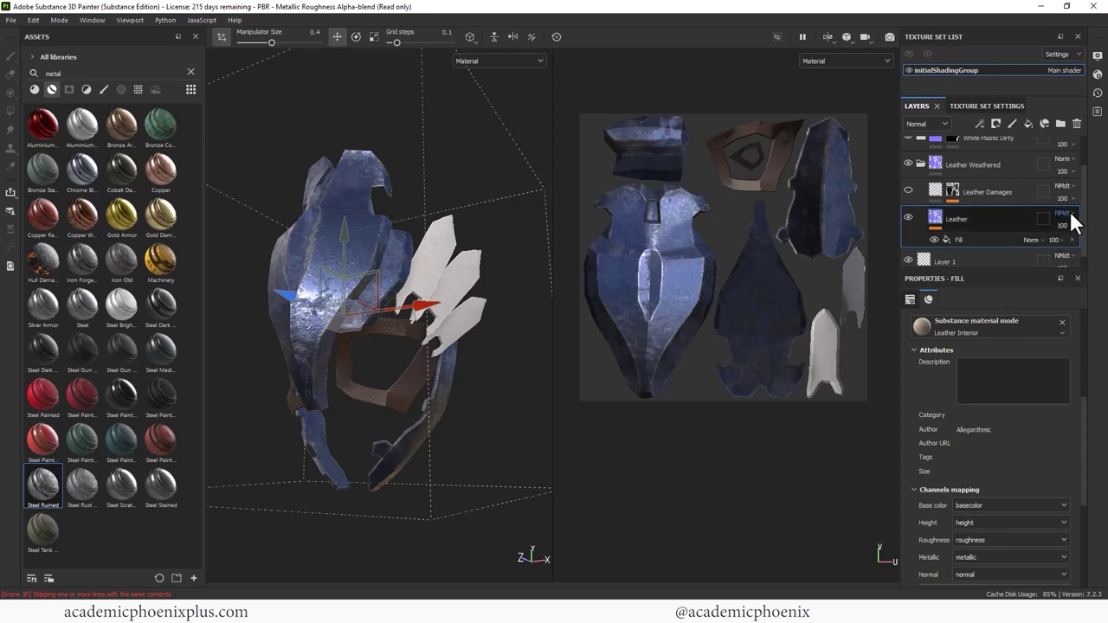
# Switch the layer stack to the Height channel and lower Leather's height opacity to 29
pyautogui.click(916, 124)
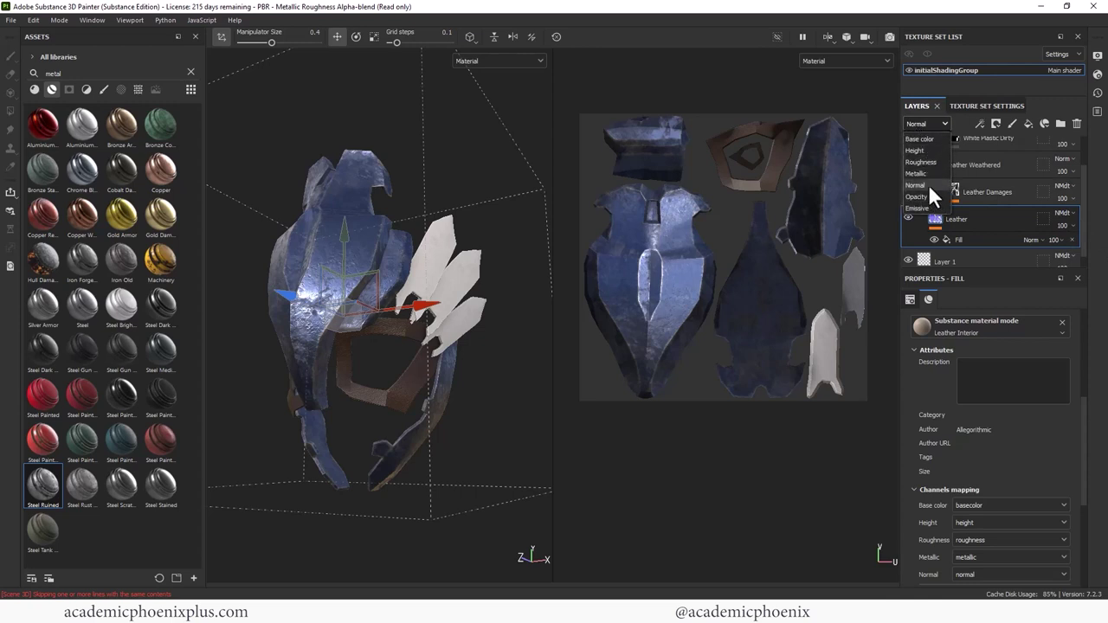
pyautogui.click(926, 151)
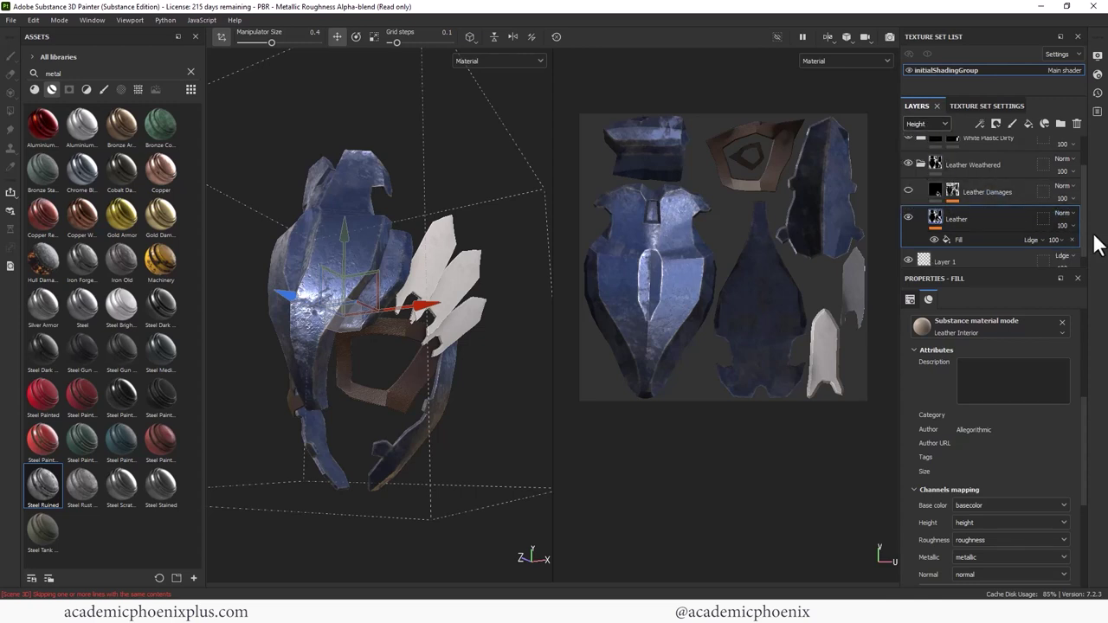
pyautogui.click(1064, 226)
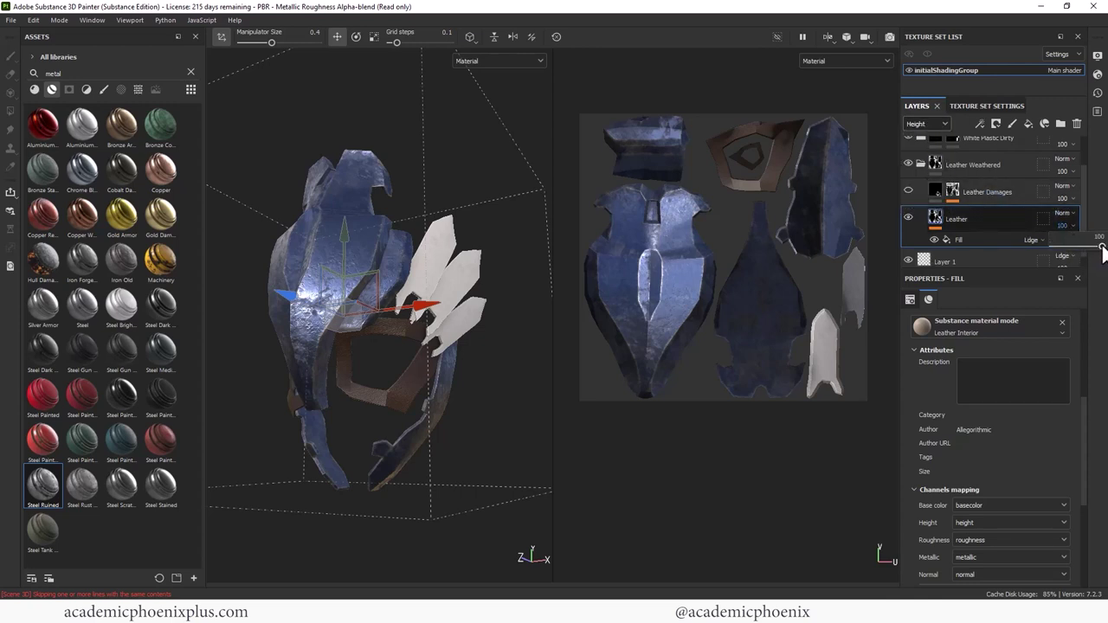
pyautogui.moveTo(1102, 247); pyautogui.dragTo(1093, 252)
pyautogui.keyDown('alt'); pyautogui.moveTo(528, 341); pyautogui.dragTo(566, 329, button='right'); pyautogui.keyUp('alt')
pyautogui.keyDown('alt'); pyautogui.moveTo(566, 329); pyautogui.dragTo(594, 329, button='middle'); pyautogui.keyUp('alt')
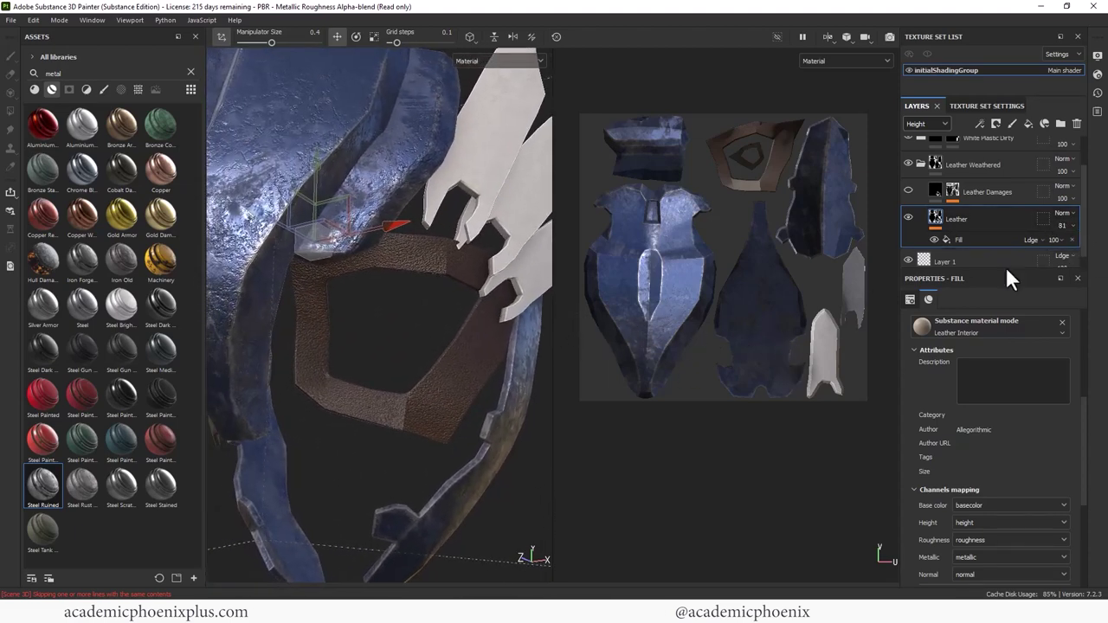
pyautogui.click(1068, 226)
pyautogui.moveTo(1094, 246); pyautogui.dragTo(1065, 243)
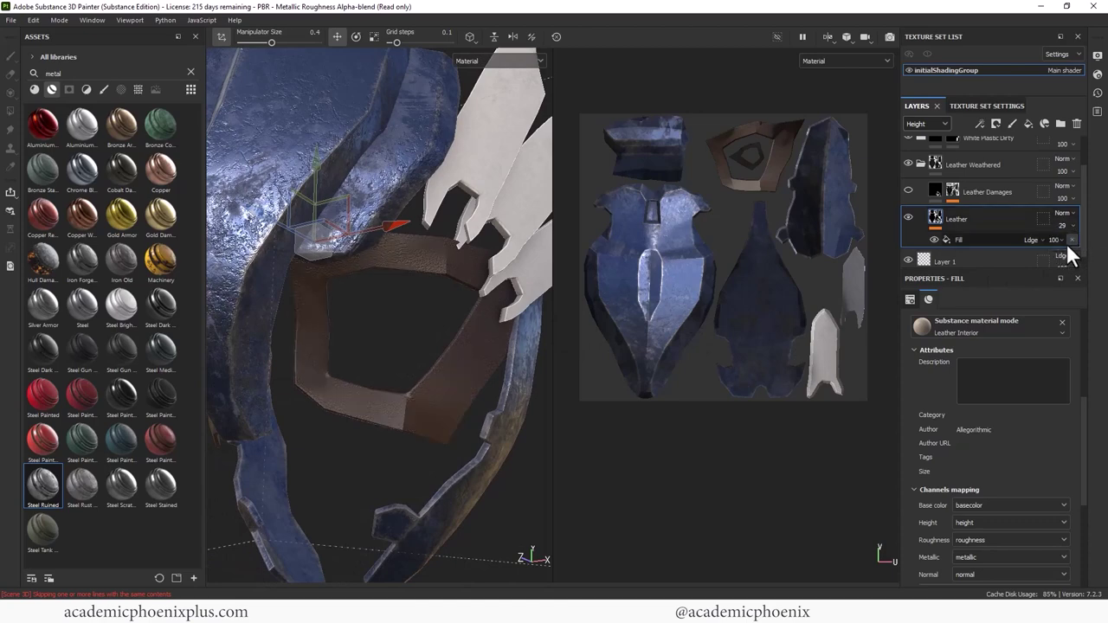
pyautogui.moveTo(475, 279)
pyautogui.keyDown('alt'); pyautogui.mouseDown()
pyautogui.moveTo(338, 249)
pyautogui.moveTo(392, 278)
pyautogui.moveTo(404, 332)
pyautogui.moveTo(388, 342)
pyautogui.moveTo(453, 346)
pyautogui.moveTo(274, 257)
pyautogui.moveTo(511, 269)
pyautogui.moveTo(396, 309)
pyautogui.moveTo(443, 258)
pyautogui.mouseUp(); pyautogui.keyUp('alt')
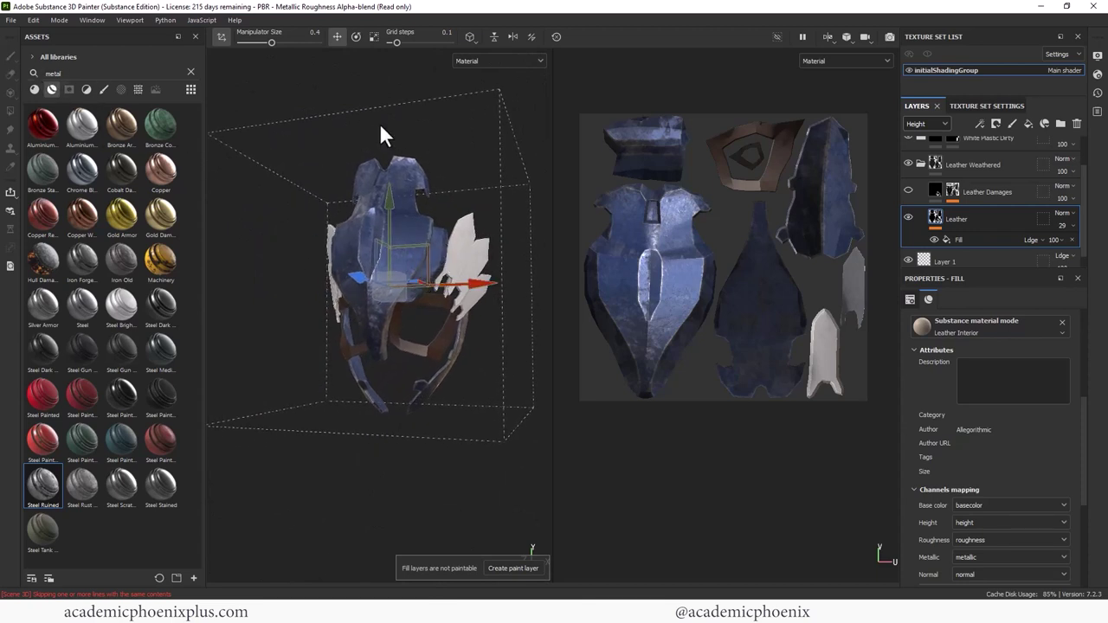
# Expand Steel Ruined and select its Edge Damage layer
pyautogui.scroll(1, 1065, 143)
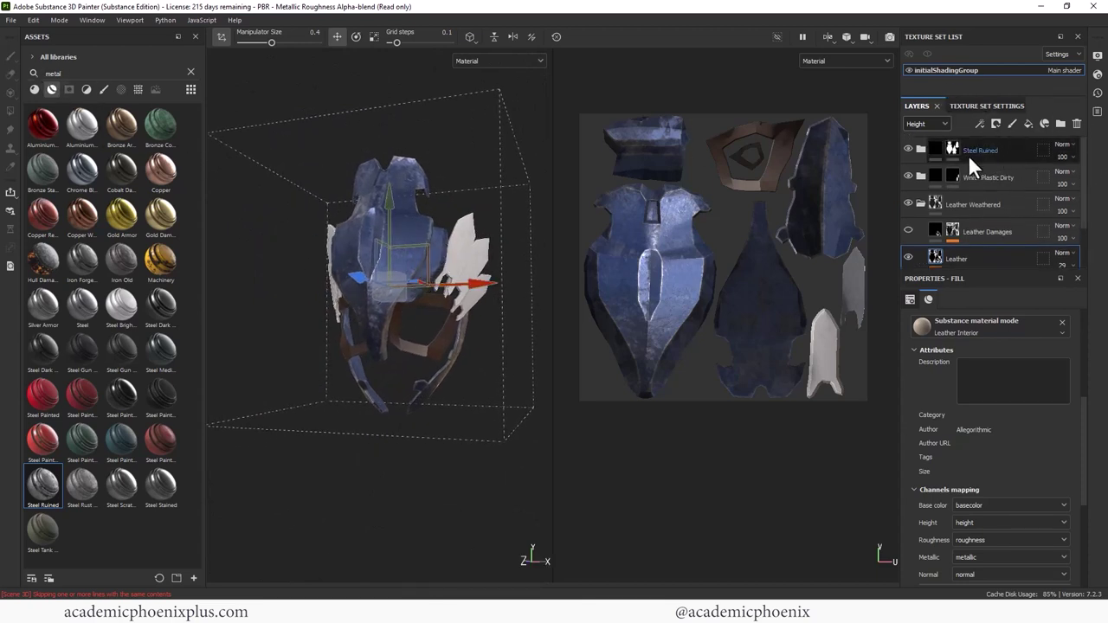
pyautogui.click(919, 196)
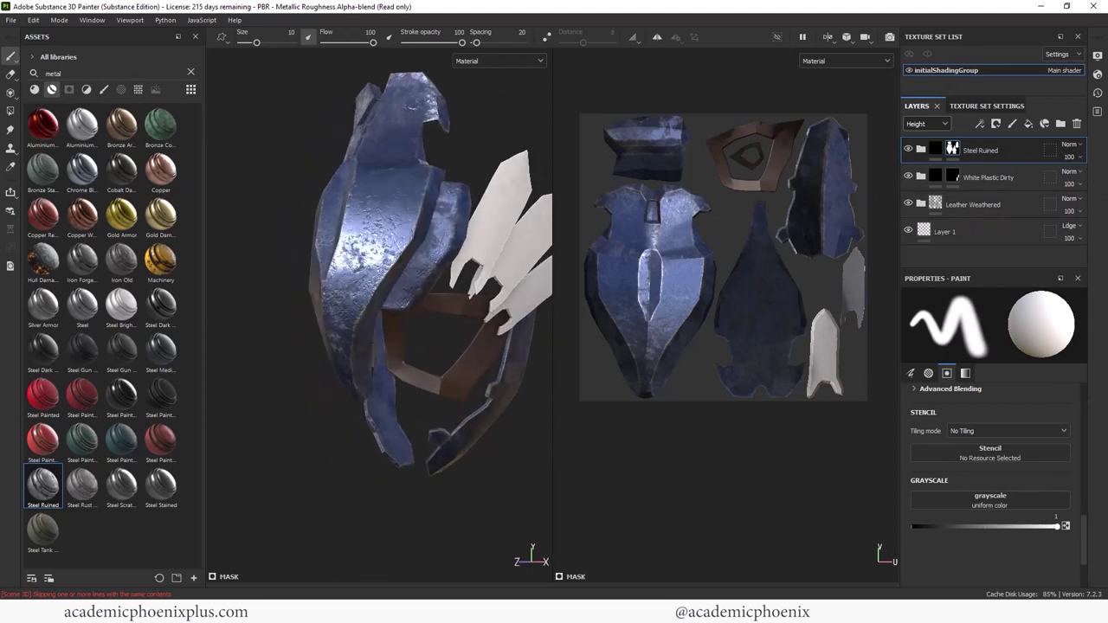
pyautogui.keyDown('alt'); pyautogui.moveTo(468, 338); pyautogui.dragTo(412, 332); pyautogui.keyUp('alt')
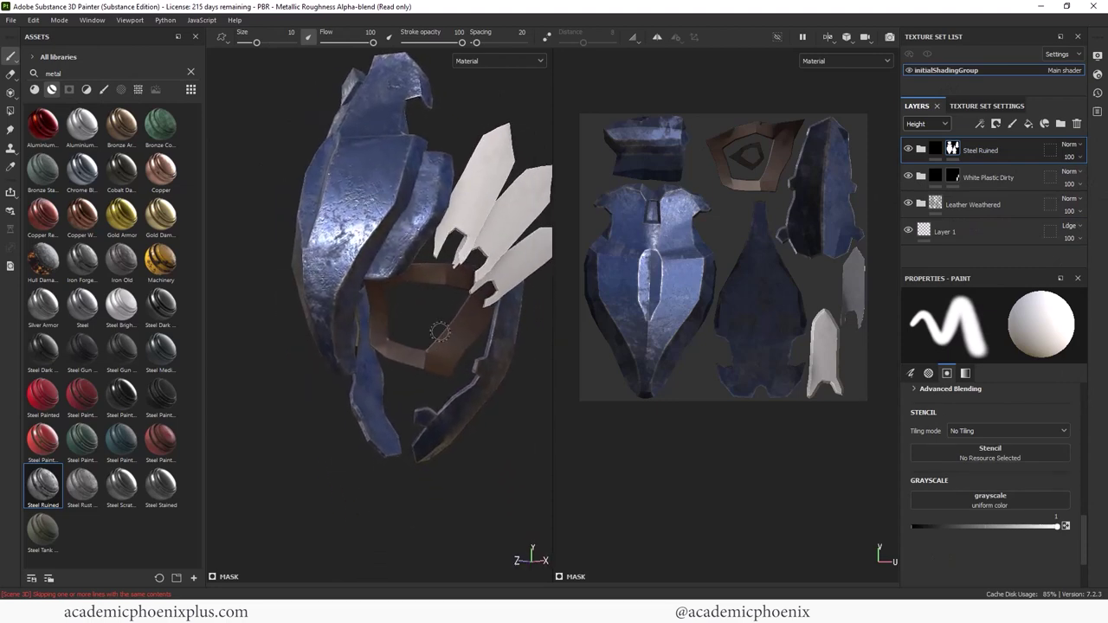
pyautogui.click(920, 149)
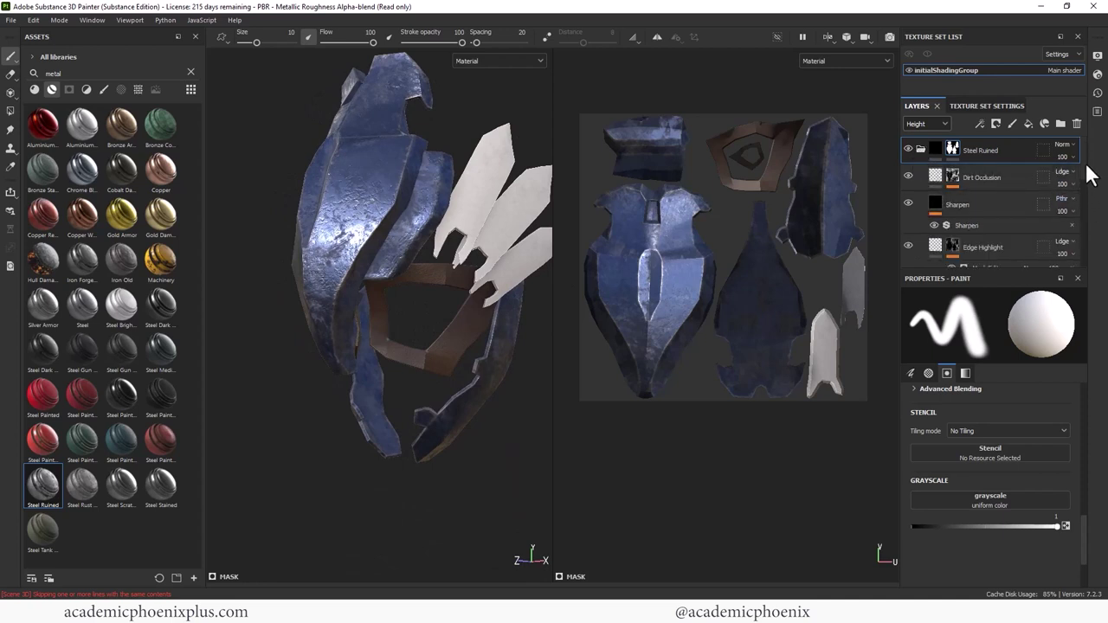
pyautogui.scroll(-3, 1088, 199)
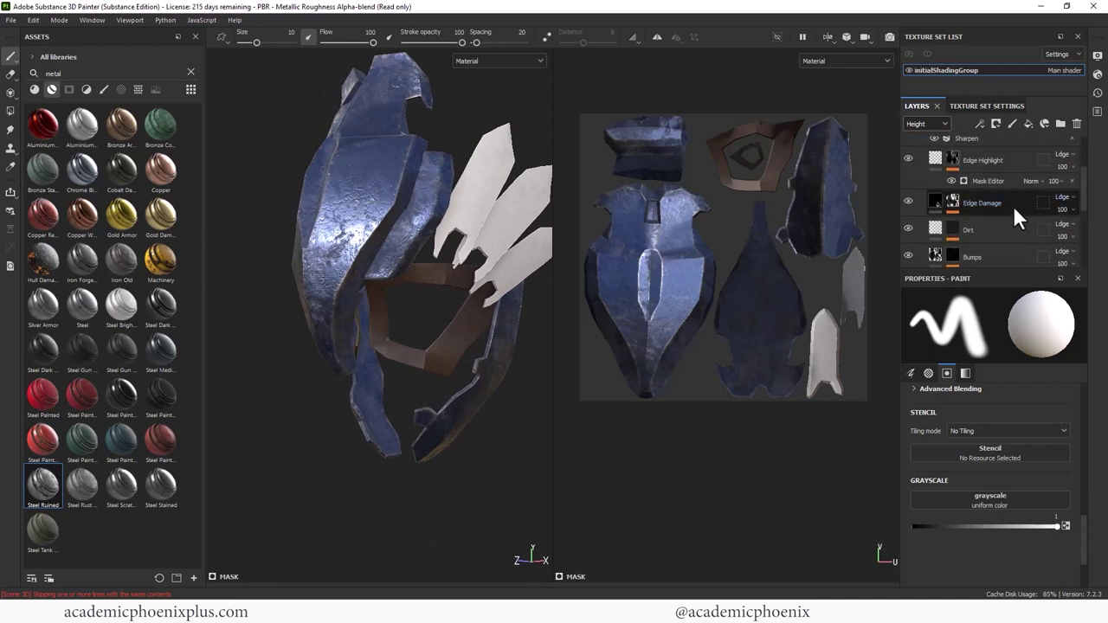
pyautogui.scroll(-1, 1088, 206)
pyautogui.scroll(1, 1087, 208)
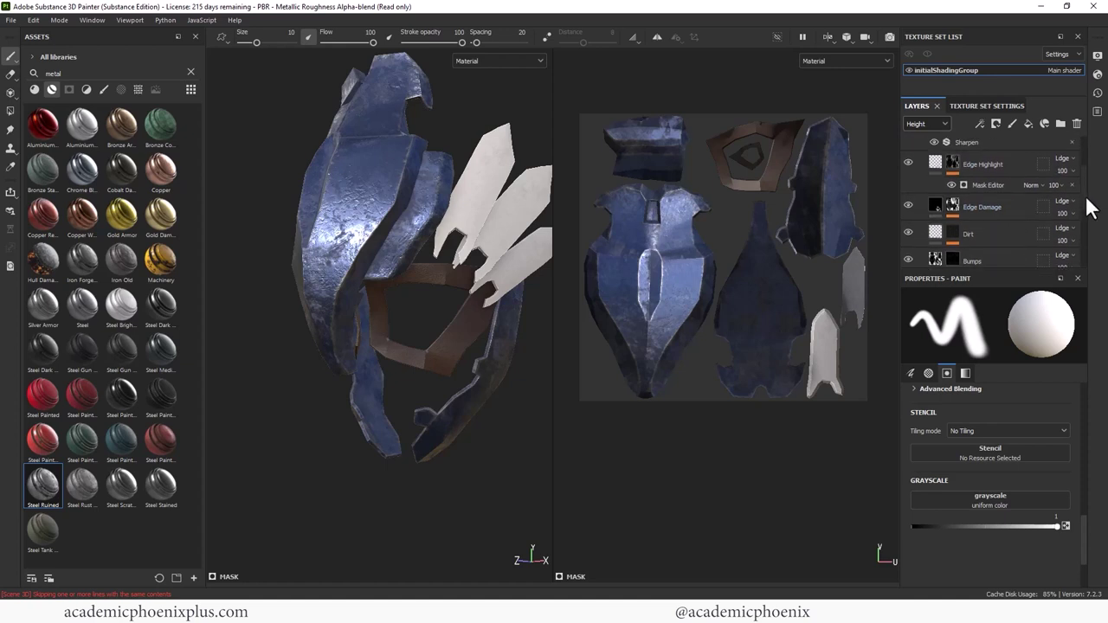
pyautogui.click(981, 208)
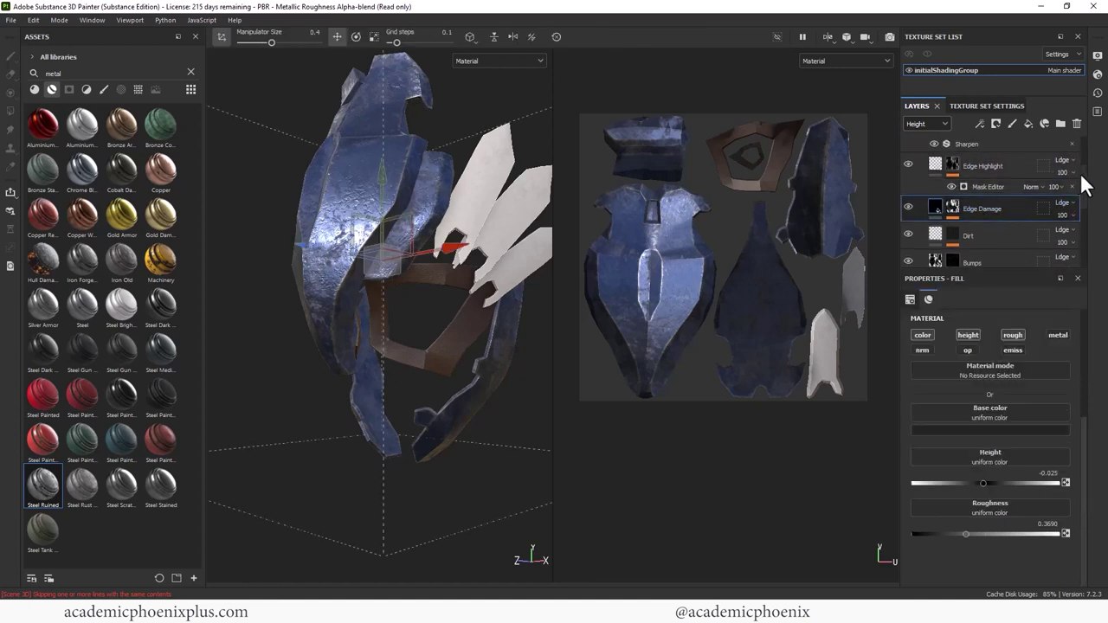
# Paste the Edge Damage layer into Leather Weathered, directly above Leather Damages
pyautogui.scroll(-6, 1078, 217)
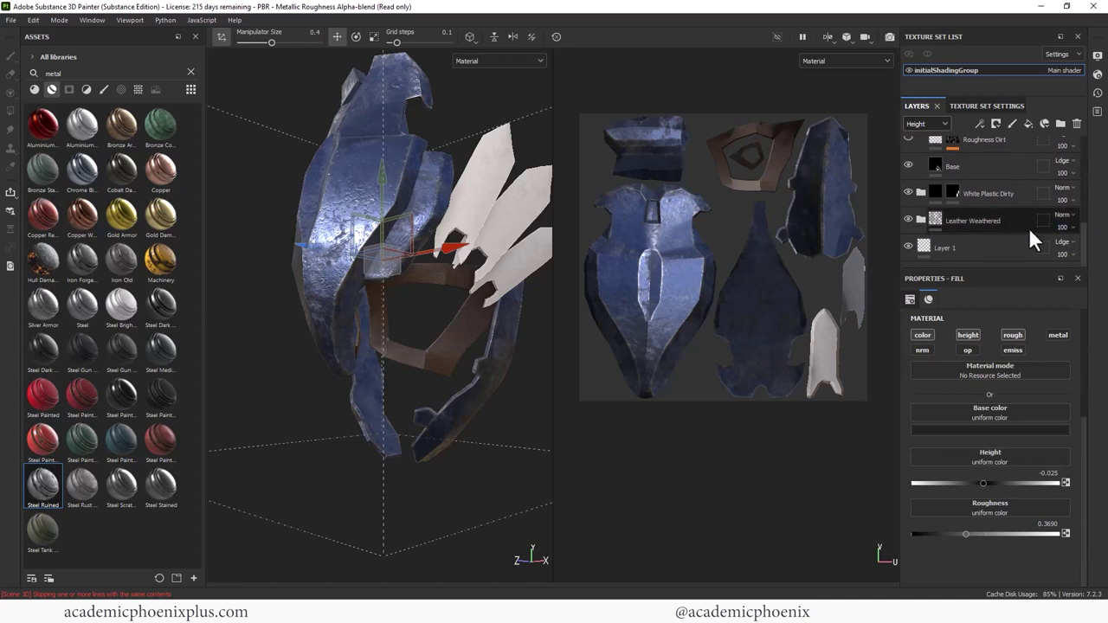
pyautogui.click(921, 220)
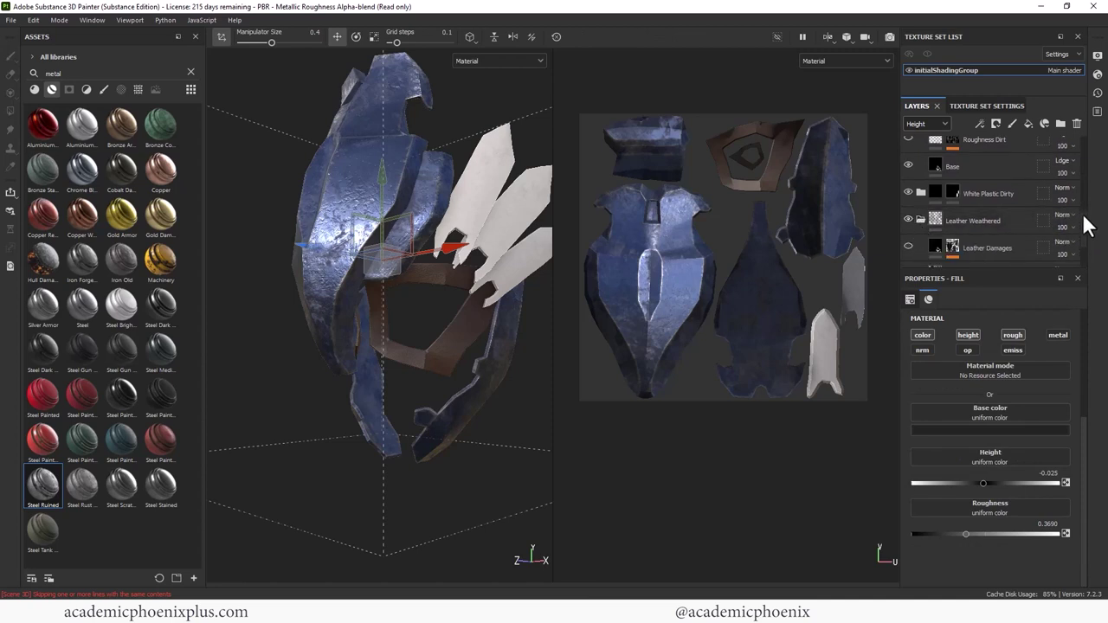
pyautogui.scroll(-2, 1083, 217)
pyautogui.click(992, 194)
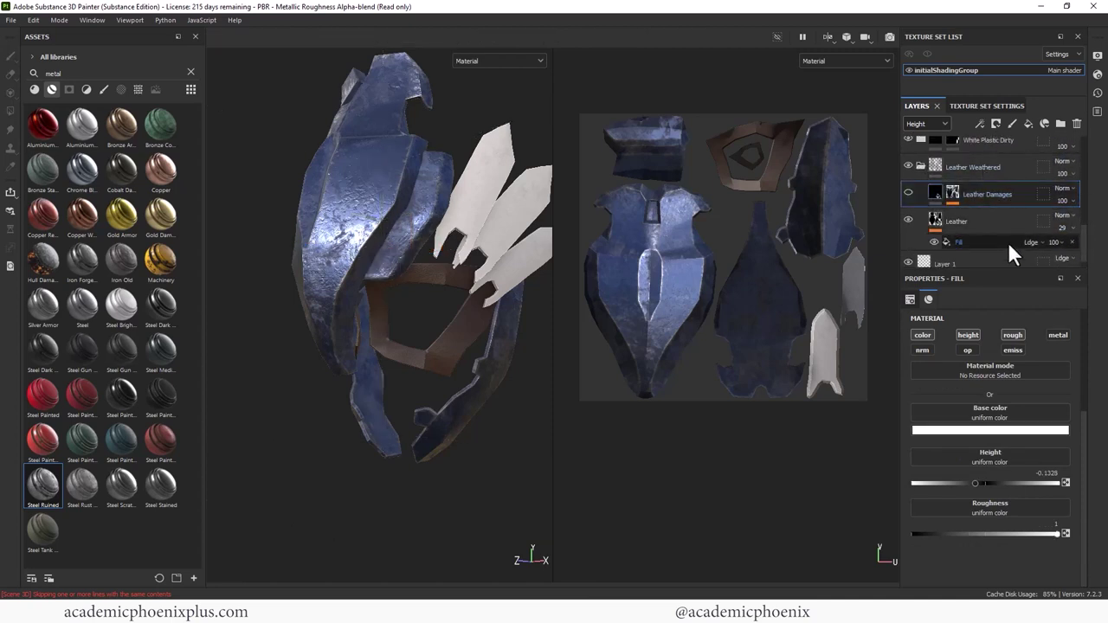
pyautogui.hotkey('ctrl', 'v')
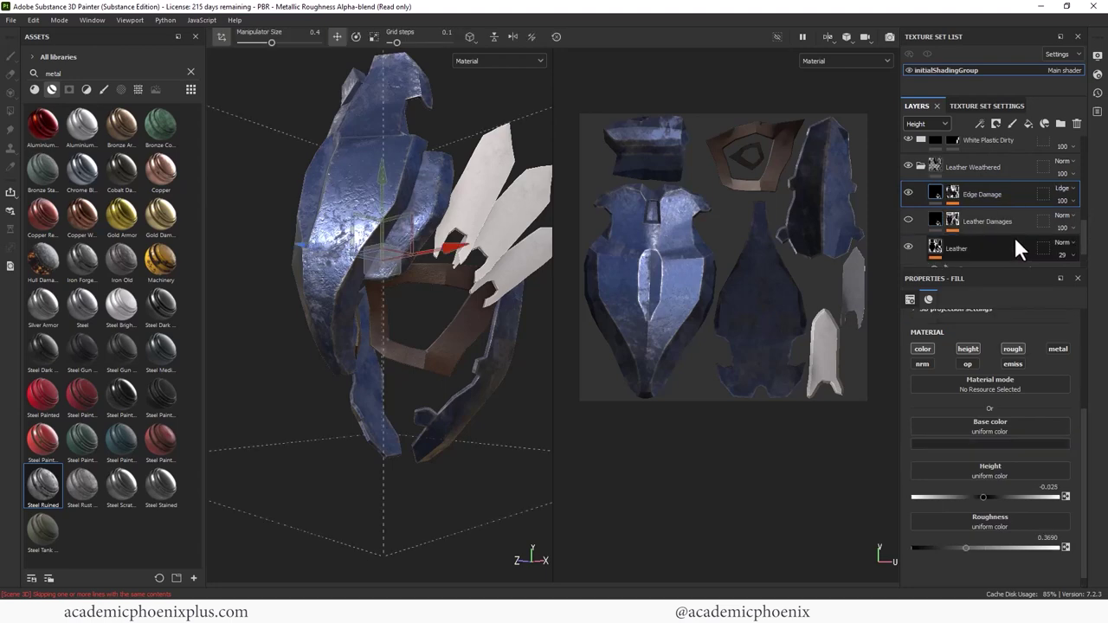
# Turn the pasted leather Edge Damage layer on and change its base colour to grey
pyautogui.scroll(5, 466, 344)
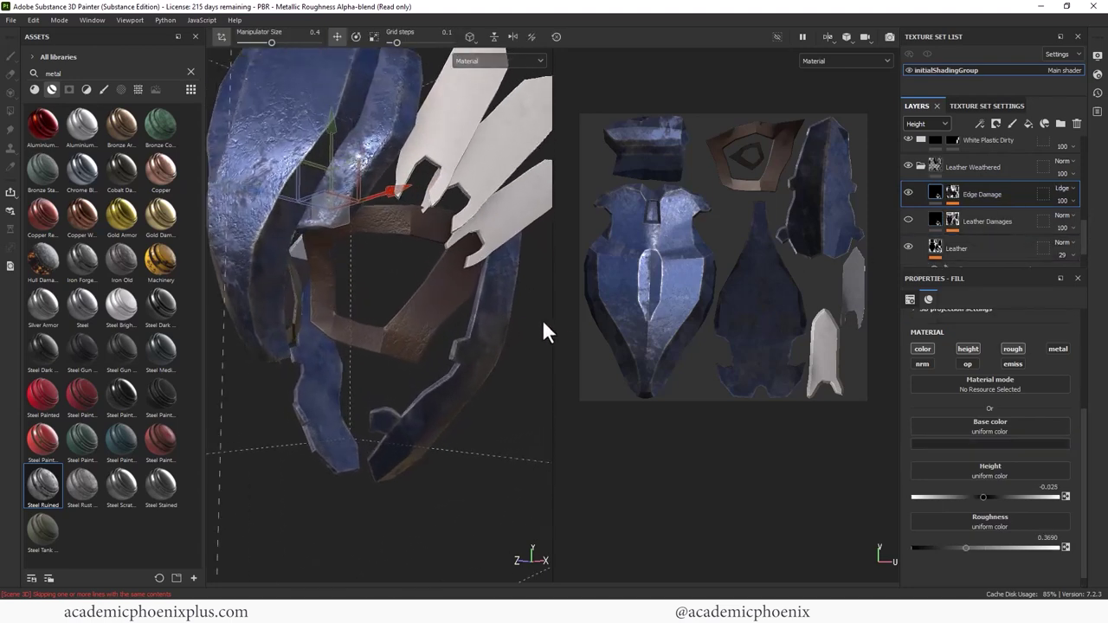
pyautogui.scroll(6, 442, 327)
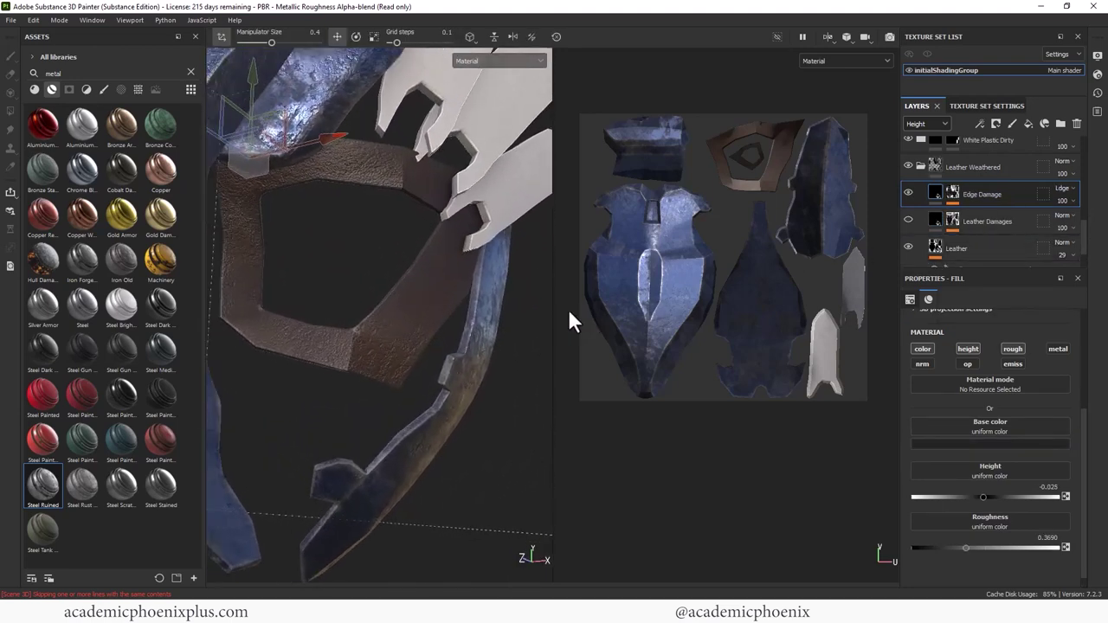
pyautogui.scroll(3, 442, 331)
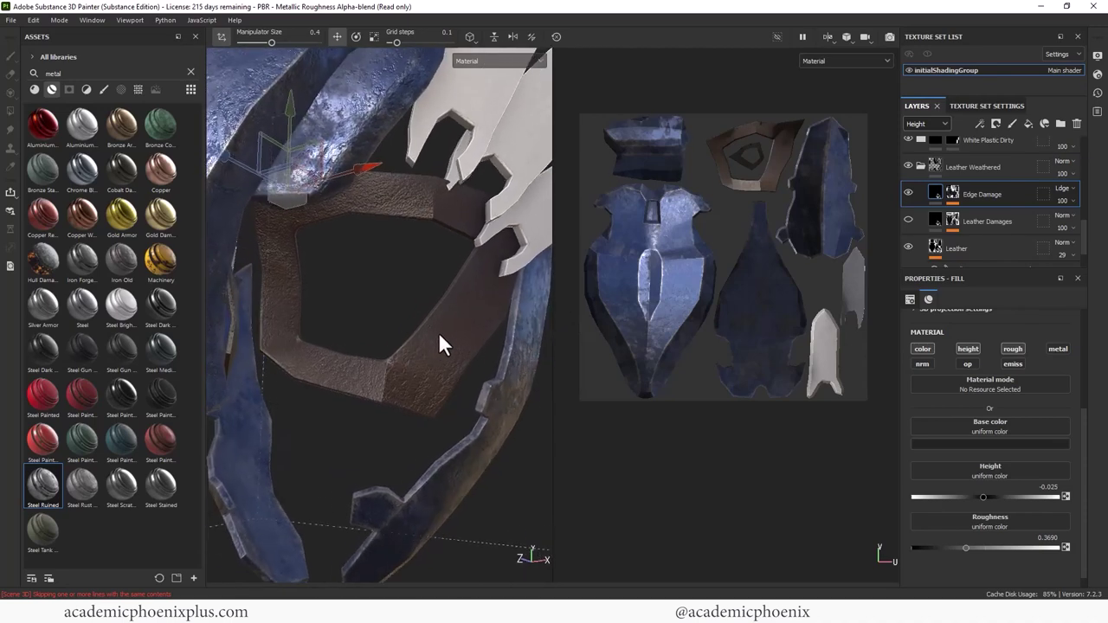
pyautogui.click(909, 191)
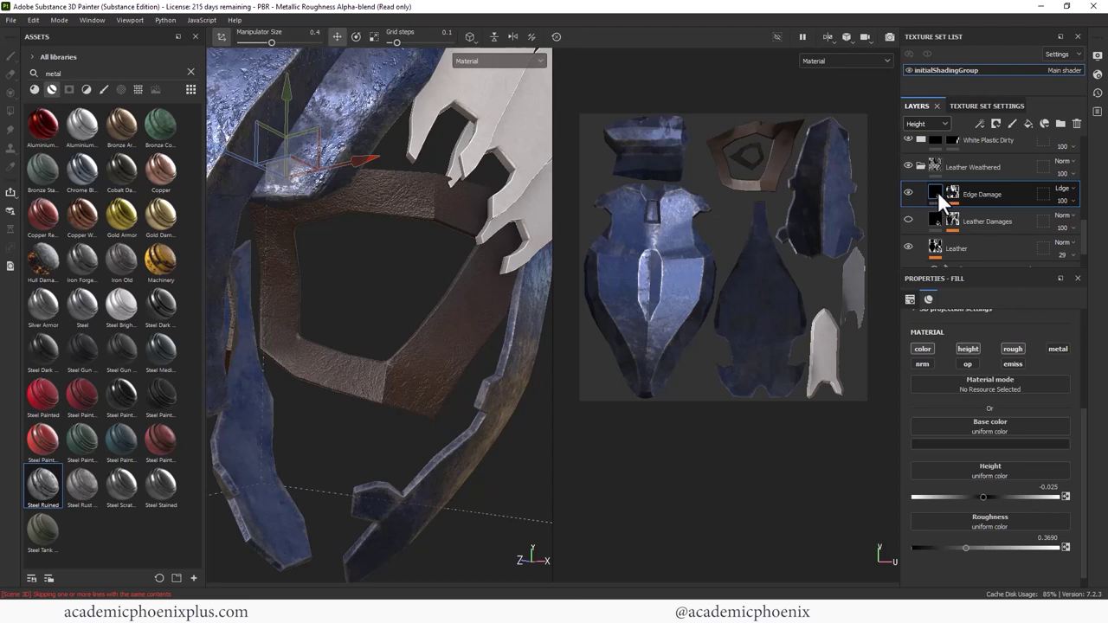
pyautogui.click(933, 196)
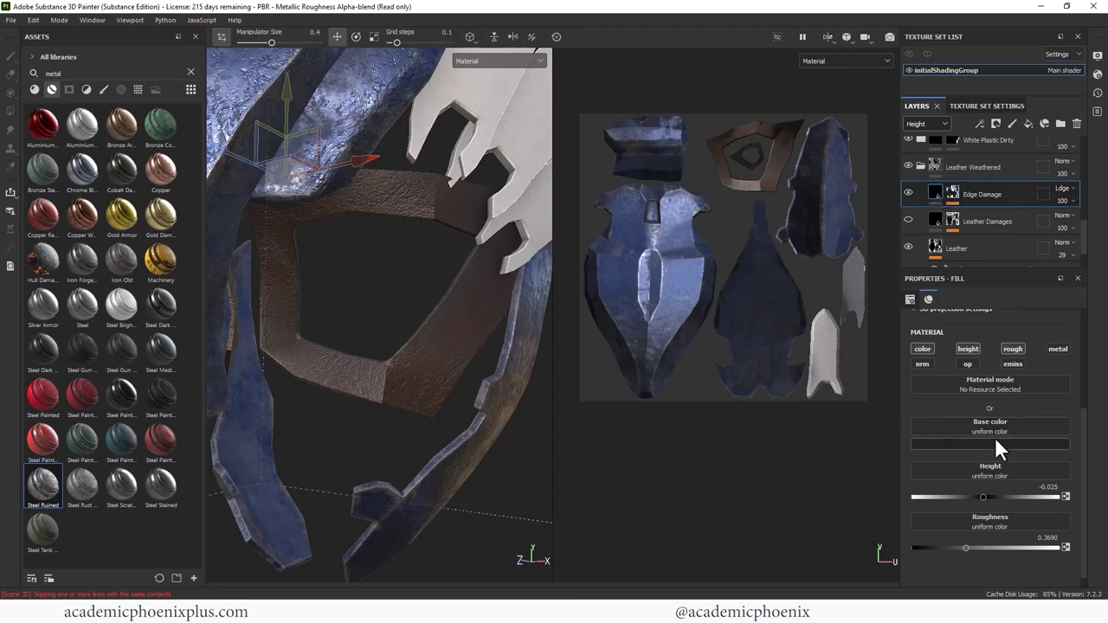
pyautogui.click(996, 444)
pyautogui.moveTo(971, 490)
pyautogui.mouseDown()
pyautogui.moveTo(935, 498)
pyautogui.moveTo(927, 520)
pyautogui.mouseUp()
# Lower the Grunge Map 008 balance in the leather Edge Damage mask
pyautogui.click(956, 191)
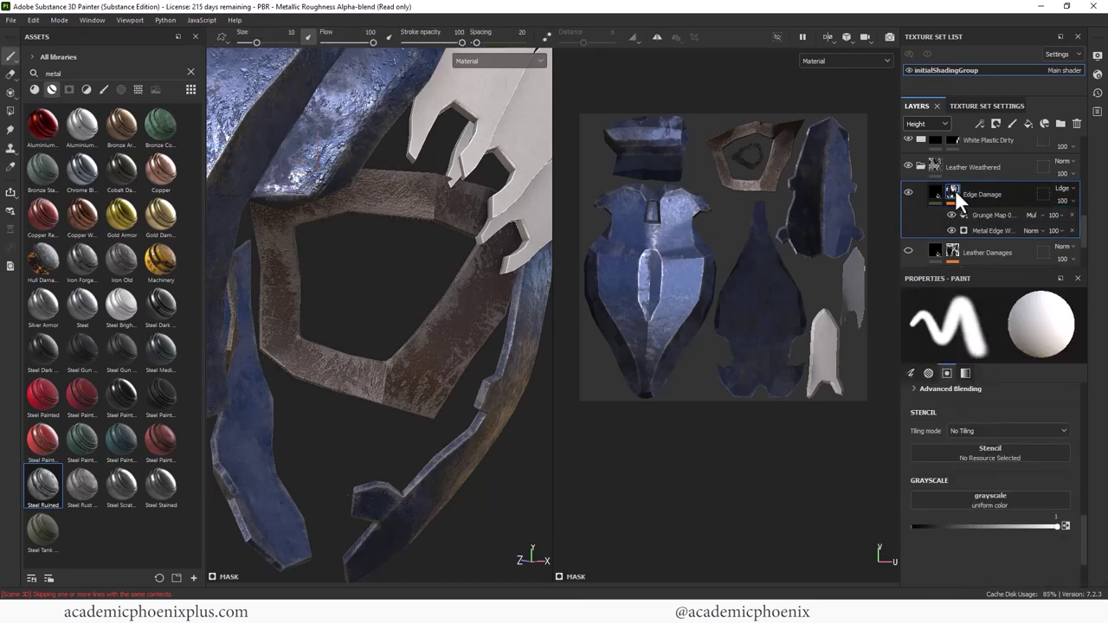
pyautogui.click(996, 215)
pyautogui.moveTo(997, 449)
pyautogui.mouseDown()
pyautogui.moveTo(953, 447)
pyautogui.moveTo(1002, 468)
pyautogui.mouseUp()
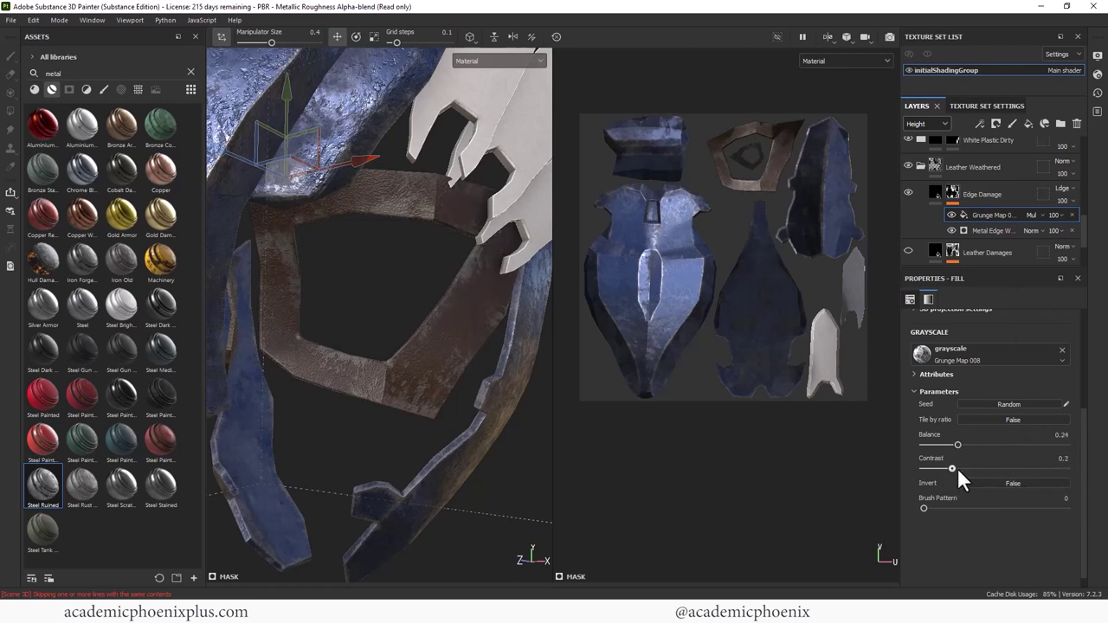
pyautogui.moveTo(952, 446); pyautogui.dragTo(943, 444)
# Reduce Metal Edge Wear's level, raise grunge amount, set grunge scale 6 and grunge balance 0.3
pyautogui.click(991, 230)
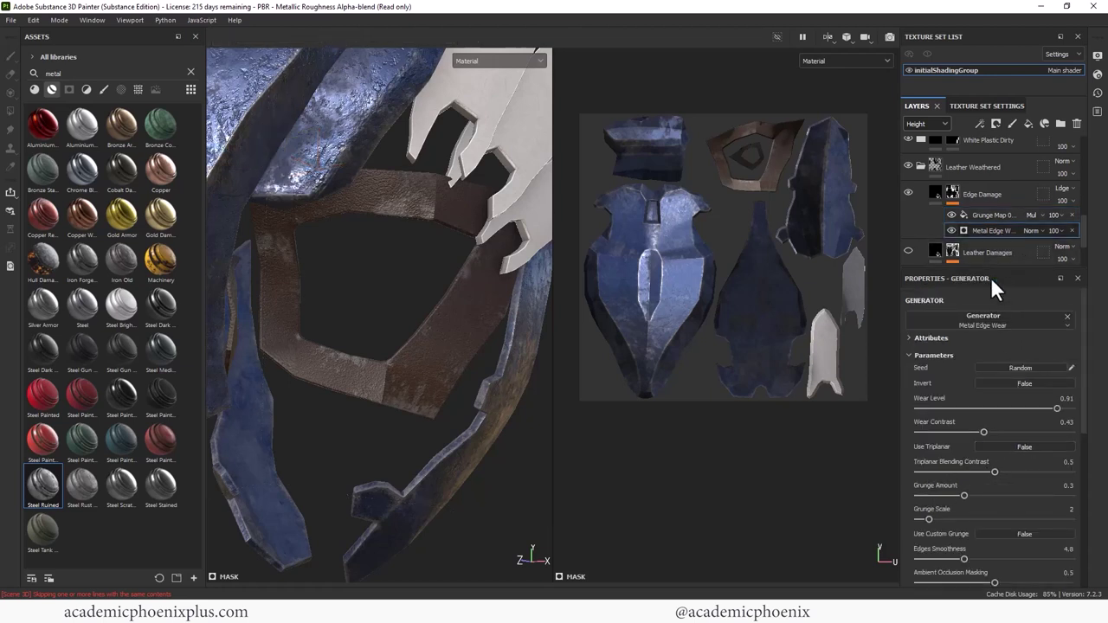
pyautogui.moveTo(1058, 408)
pyautogui.mouseDown()
pyautogui.moveTo(1025, 408)
pyautogui.moveTo(1058, 408)
pyautogui.mouseUp()
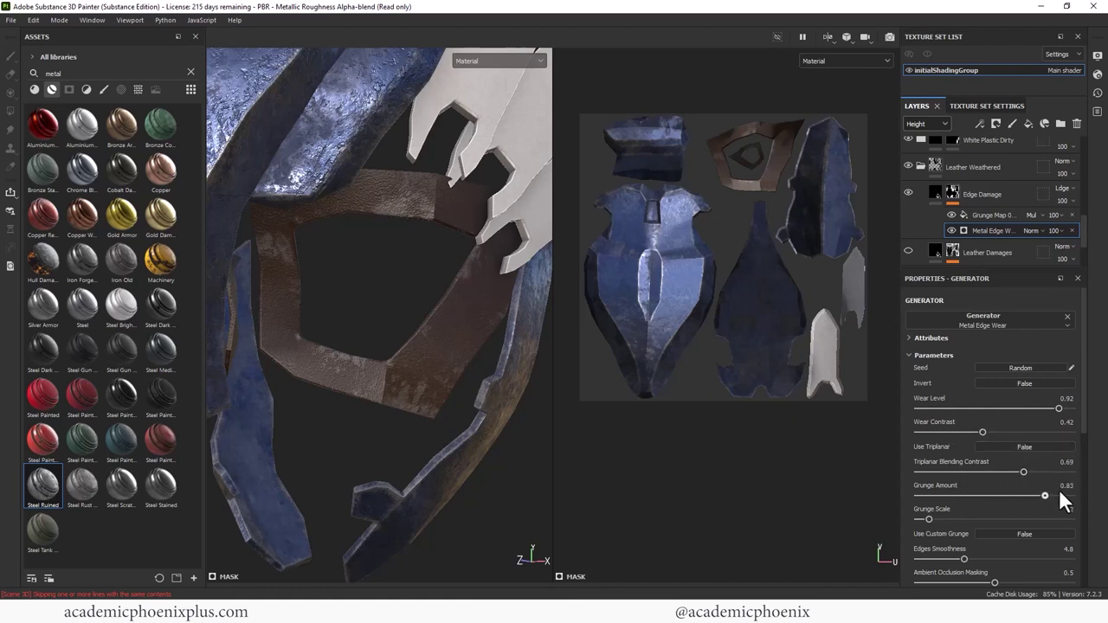
pyautogui.moveTo(1061, 494); pyautogui.dragTo(1064, 490)
pyautogui.moveTo(943, 516)
pyautogui.mouseDown()
pyautogui.moveTo(988, 514)
pyautogui.moveTo(965, 514)
pyautogui.mouseUp()
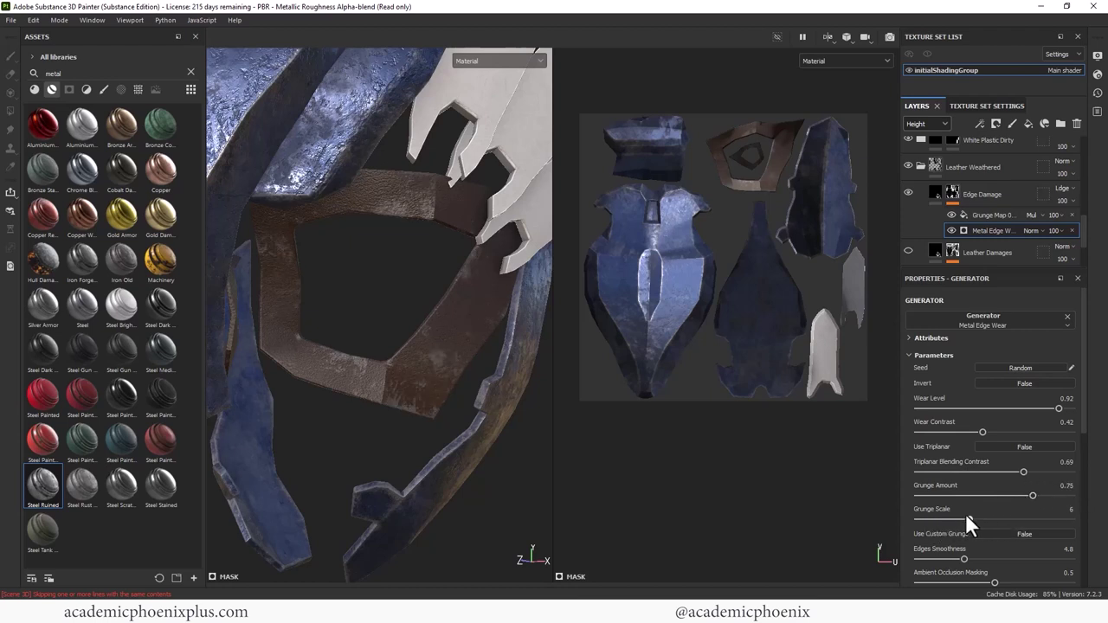
pyautogui.click(994, 217)
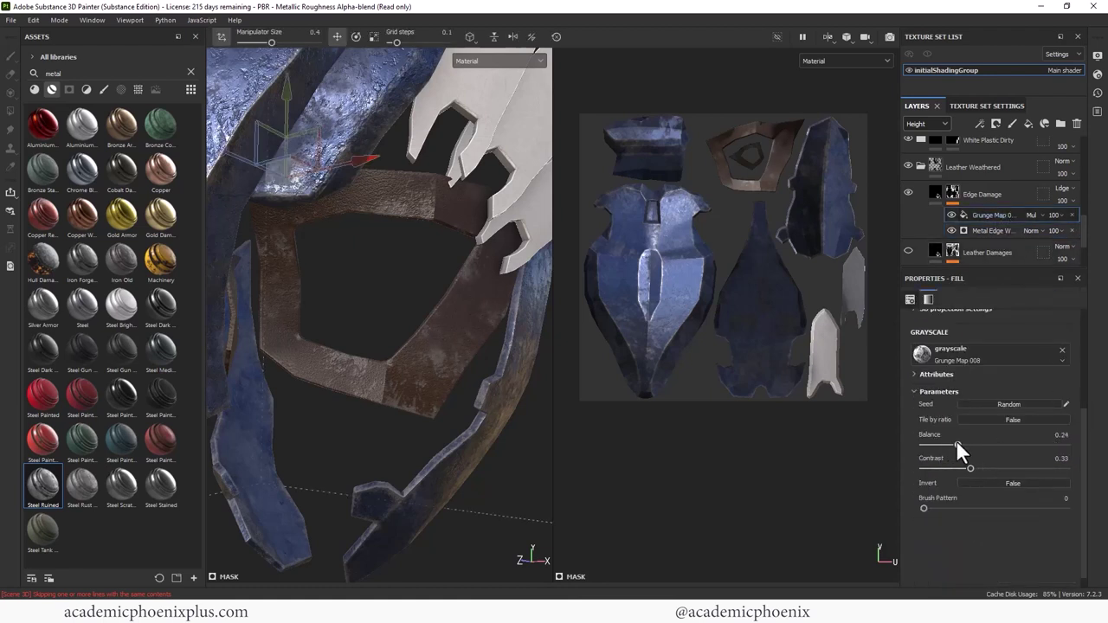
pyautogui.moveTo(968, 440); pyautogui.dragTo(966, 439)
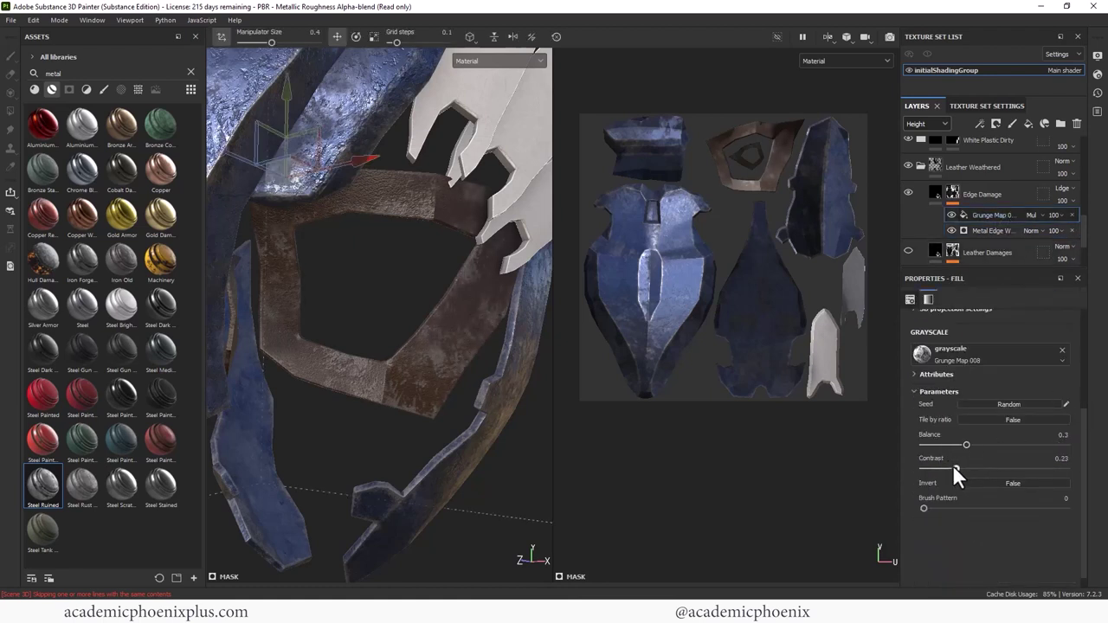
# Add a paint layer to the Edge Damage layer's mask
pyautogui.click(975, 190)
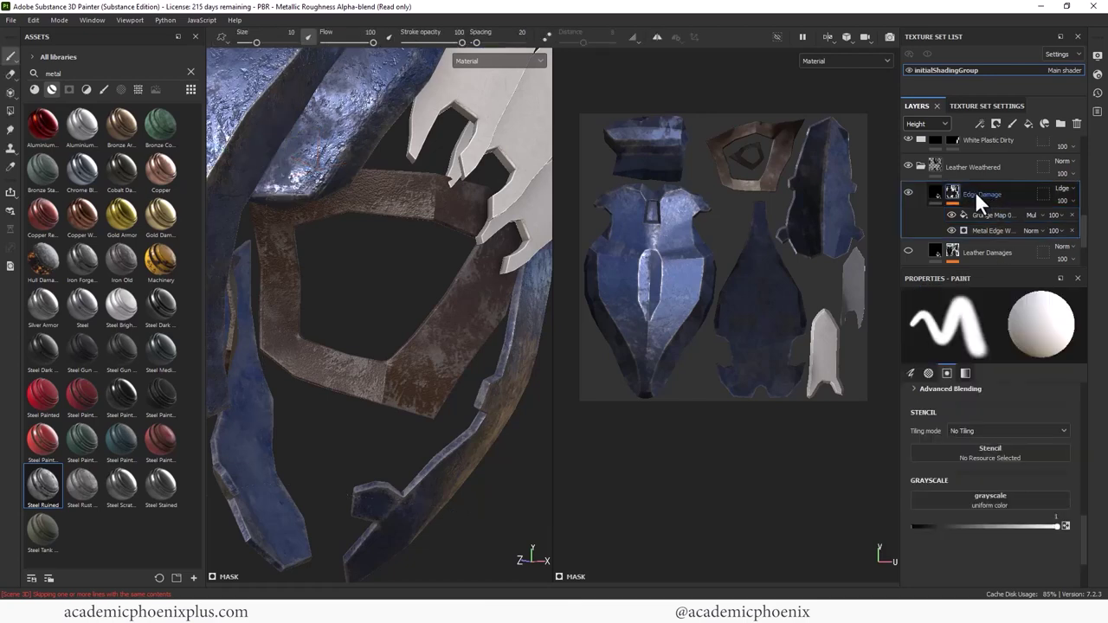
pyautogui.rightClick(957, 187)
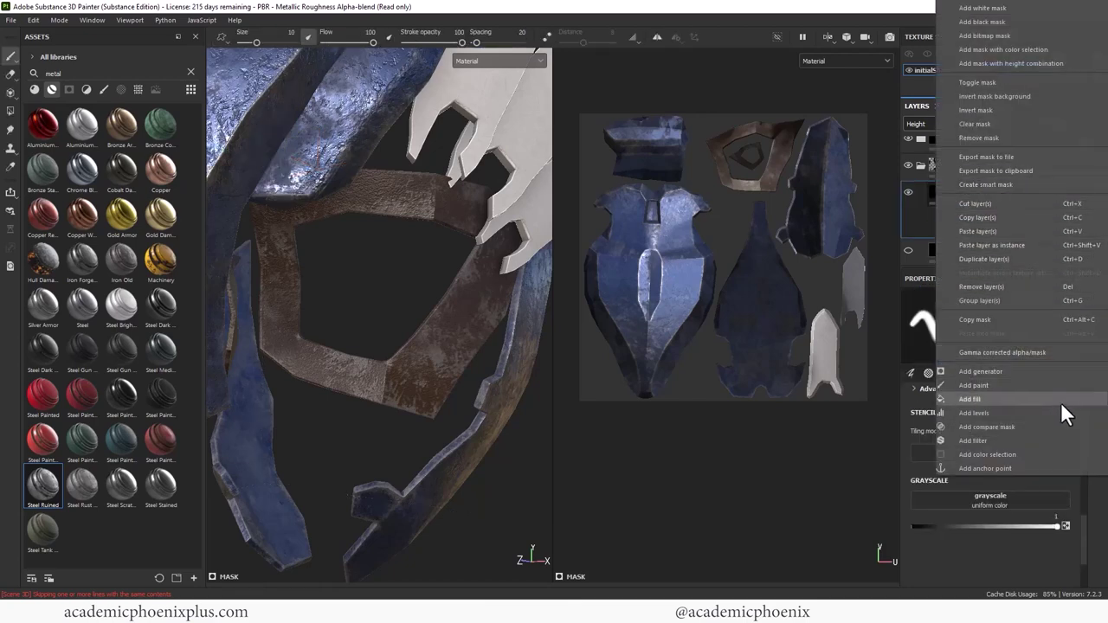
pyautogui.click(989, 386)
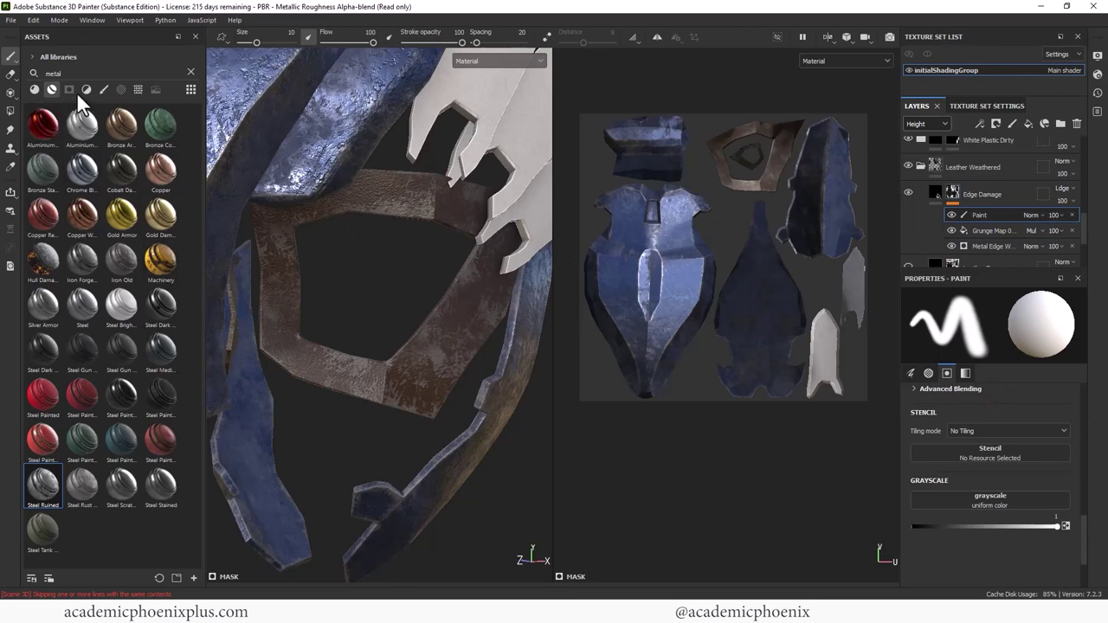
# Pick the Artistic Hair brush at size about 5.6 and turn the helmet toward a side view
pyautogui.click(104, 90)
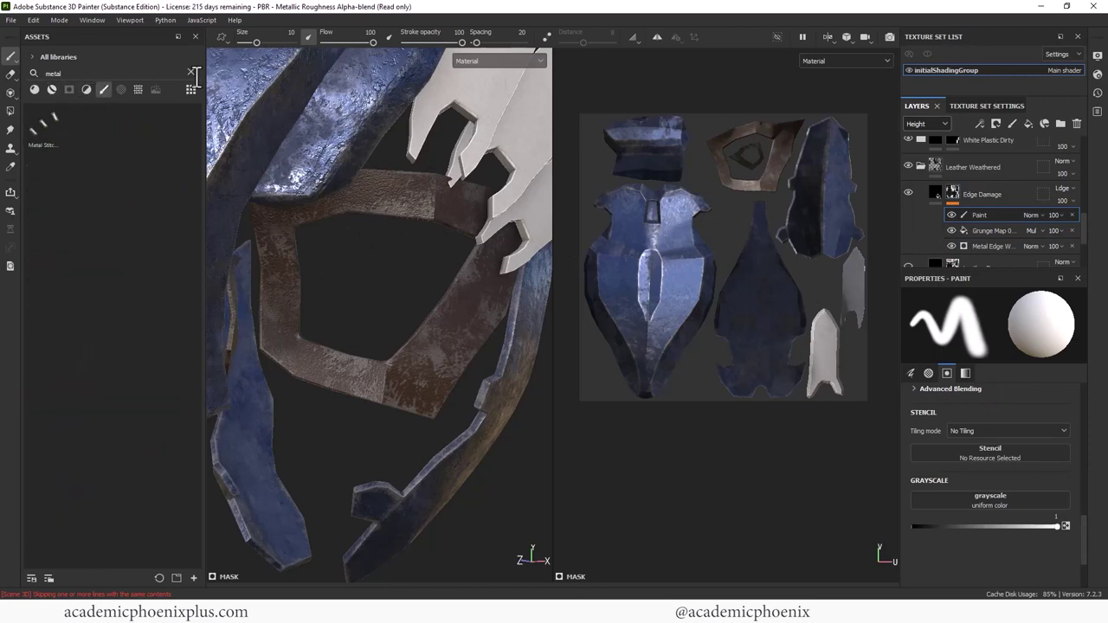
pyautogui.click(190, 72)
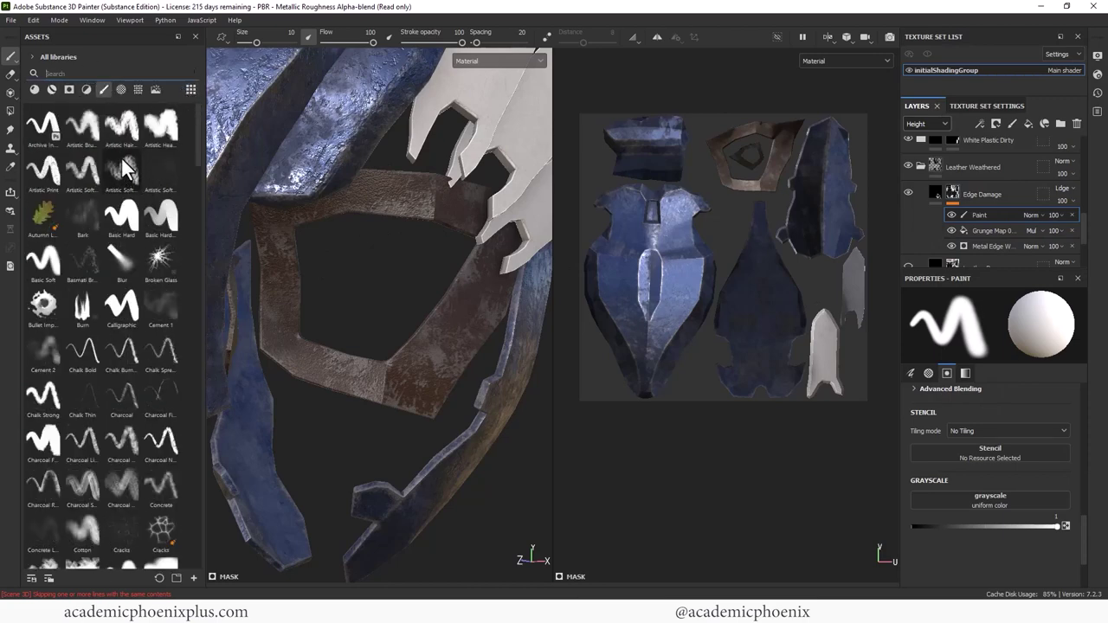
pyautogui.click(121, 125)
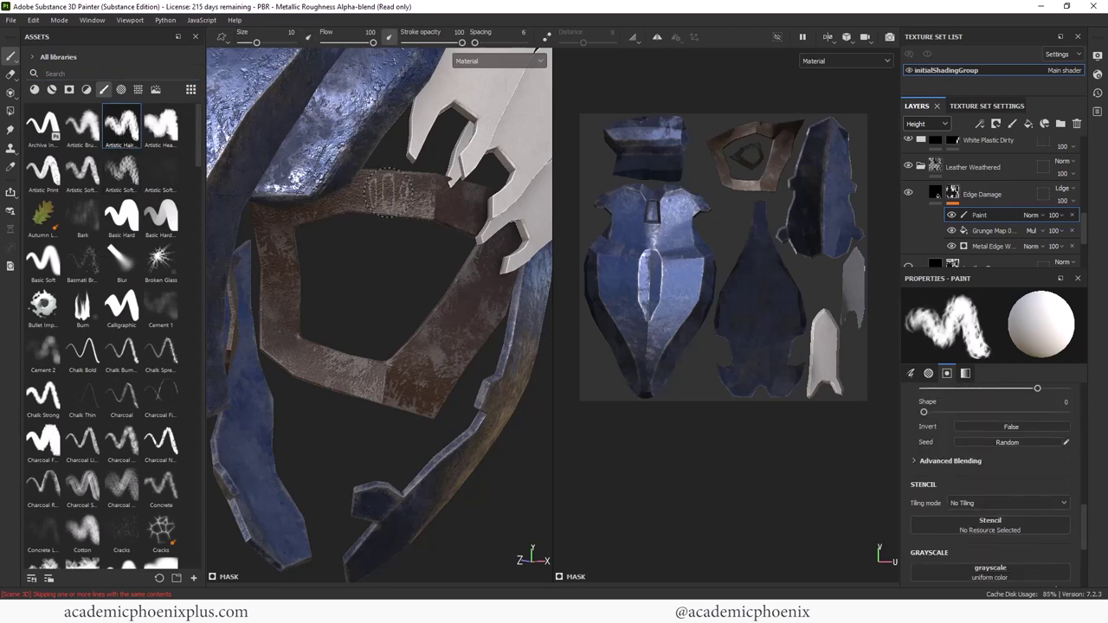
pyautogui.moveTo(381, 195)
pyautogui.keyDown('ctrl'); pyautogui.mouseDown(button='right')
pyautogui.moveTo(400, 196)
pyautogui.moveTo(387, 198)
pyautogui.mouseUp(button='right'); pyautogui.keyUp('ctrl')
pyautogui.scroll(3, 1086, 519)
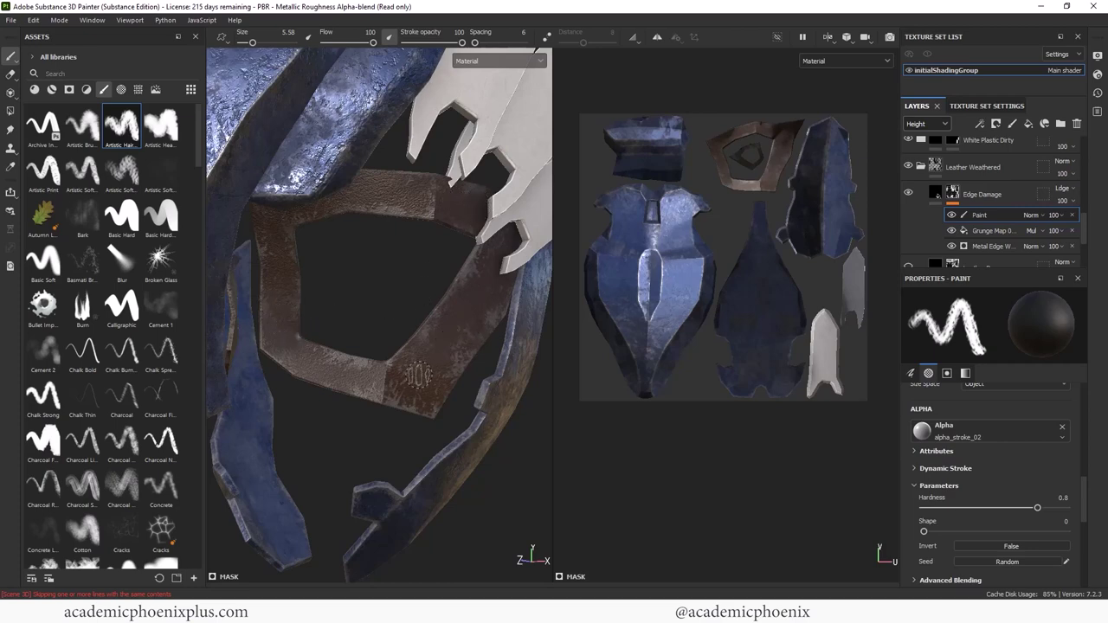
pyautogui.keyDown('alt'); pyautogui.moveTo(453, 347); pyautogui.dragTo(295, 385); pyautogui.keyUp('alt')
pyautogui.keyDown('alt'); pyautogui.moveTo(254, 296); pyautogui.dragTo(307, 351); pyautogui.keyUp('alt')
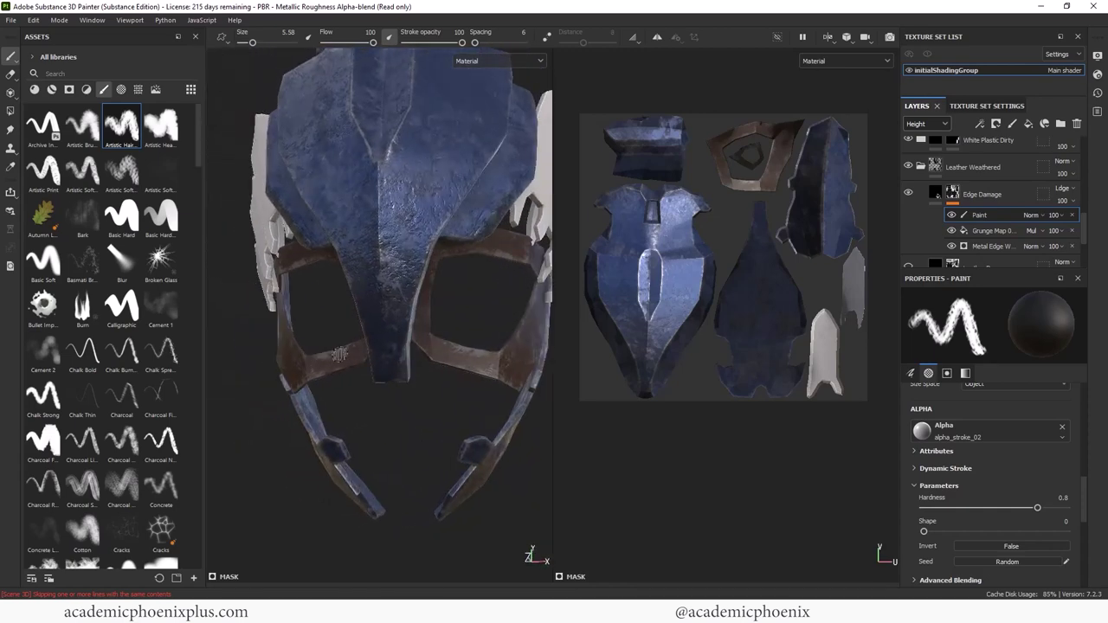
pyautogui.keyDown('alt'); pyautogui.moveTo(379, 405); pyautogui.dragTo(468, 388); pyautogui.keyUp('alt')
pyautogui.keyDown('alt'); pyautogui.moveTo(421, 446); pyautogui.dragTo(325, 407); pyautogui.keyUp('alt')
pyautogui.keyDown('alt'); pyautogui.moveTo(407, 414); pyautogui.dragTo(410, 390); pyautogui.keyUp('alt')
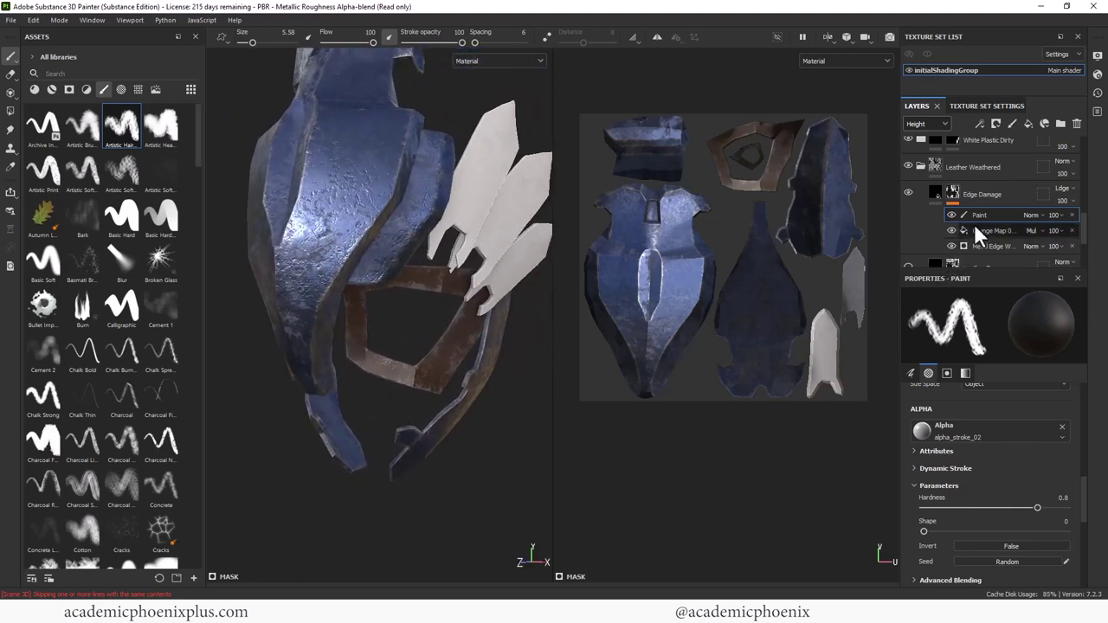
# Sample the leather strap's brown into the Edge Damage base colour and lighten it slightly
pyautogui.click(934, 197)
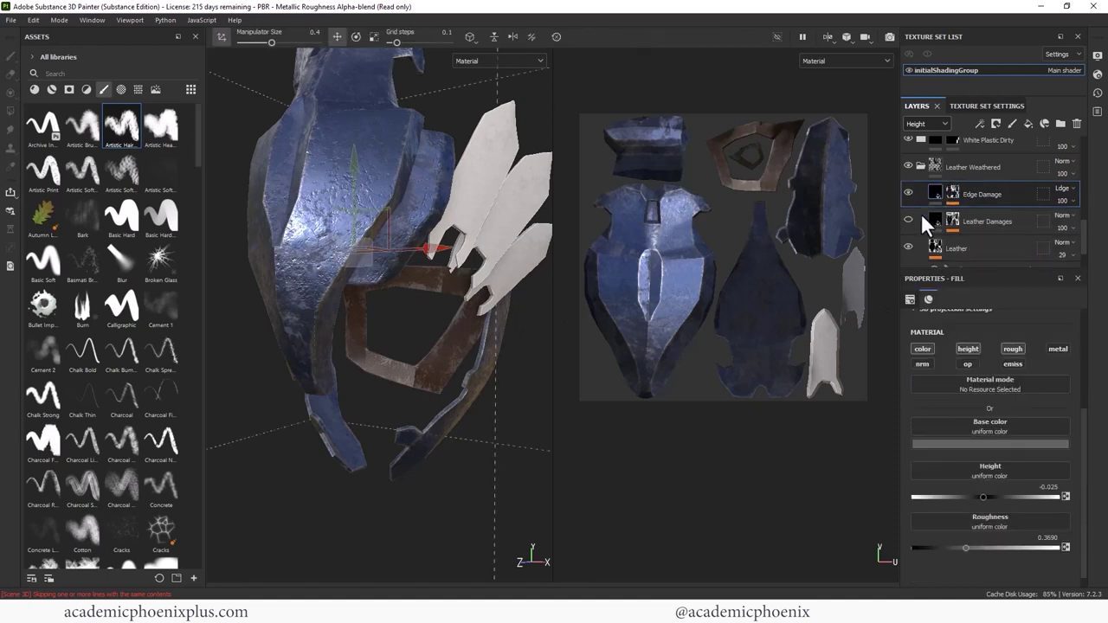
pyautogui.click(983, 442)
pyautogui.click(1046, 457)
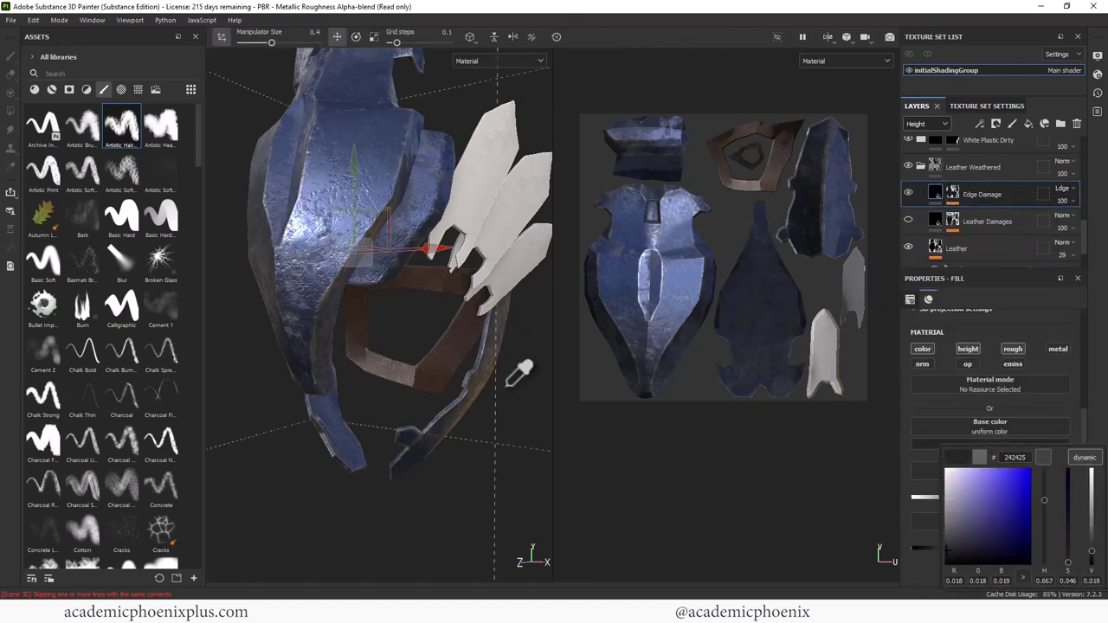
pyautogui.click(477, 333)
pyautogui.moveTo(968, 536)
pyautogui.mouseDown()
pyautogui.moveTo(987, 530)
pyautogui.moveTo(971, 530)
pyautogui.mouseUp()
pyautogui.keyDown('alt'); pyautogui.moveTo(448, 514); pyautogui.dragTo(483, 428); pyautogui.keyUp('alt')
pyautogui.keyDown('alt'); pyautogui.moveTo(452, 389); pyautogui.dragTo(629, 372); pyautogui.keyUp('alt')
pyautogui.keyDown('alt'); pyautogui.moveTo(461, 268); pyautogui.dragTo(455, 201); pyautogui.keyUp('alt')
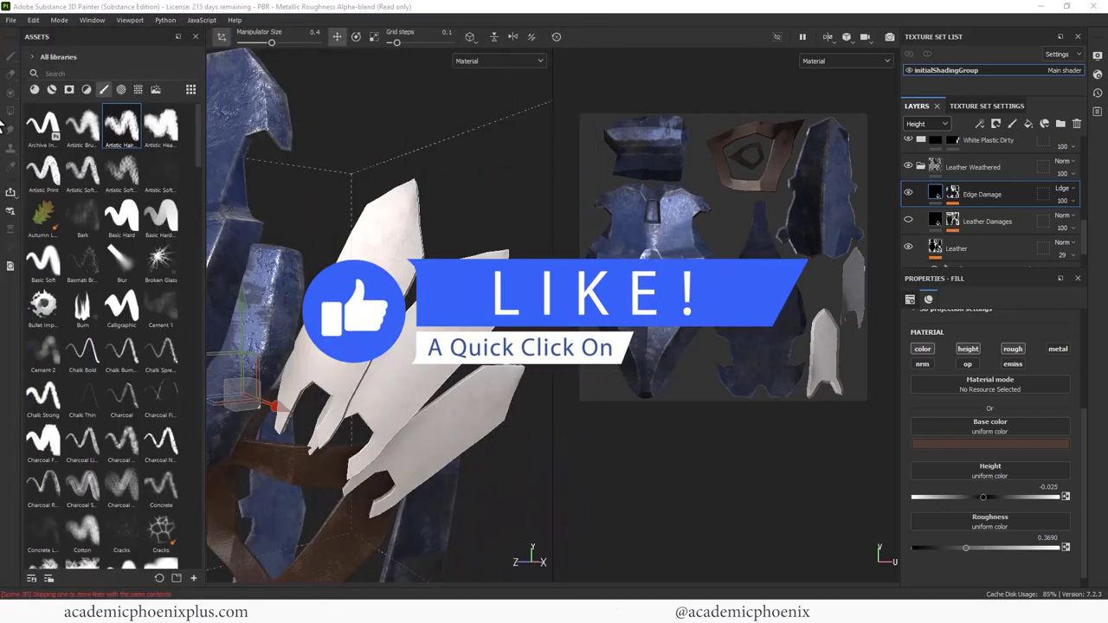
pyautogui.keyDown('alt'); pyautogui.moveTo(392, 248); pyautogui.dragTo(396, 271); pyautogui.keyUp('alt')
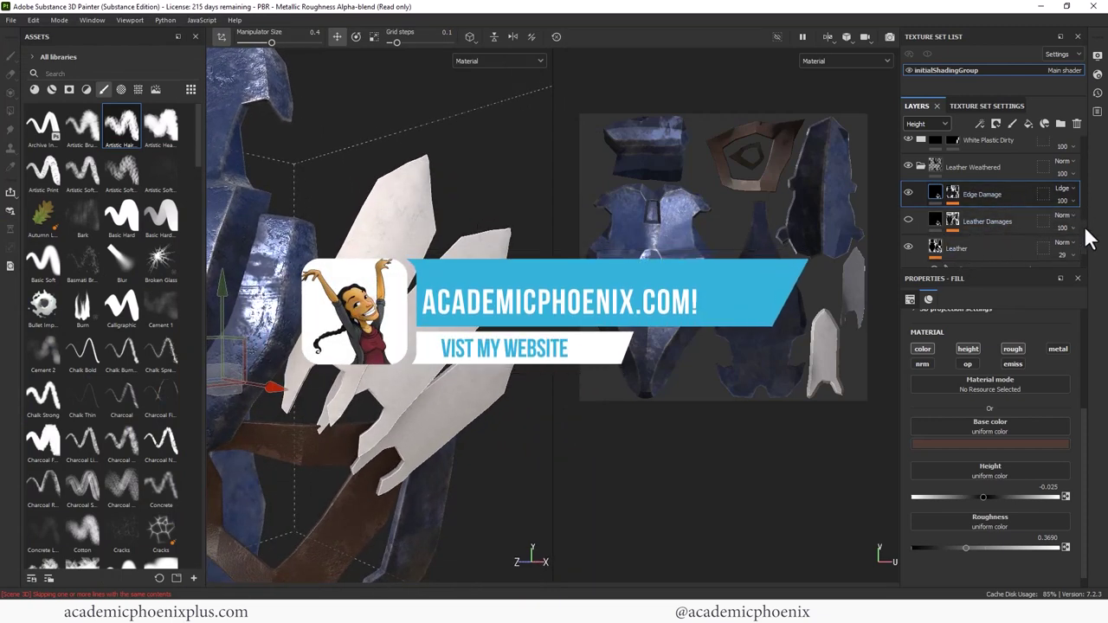
pyautogui.moveTo(1088, 240); pyautogui.dragTo(1074, 173)
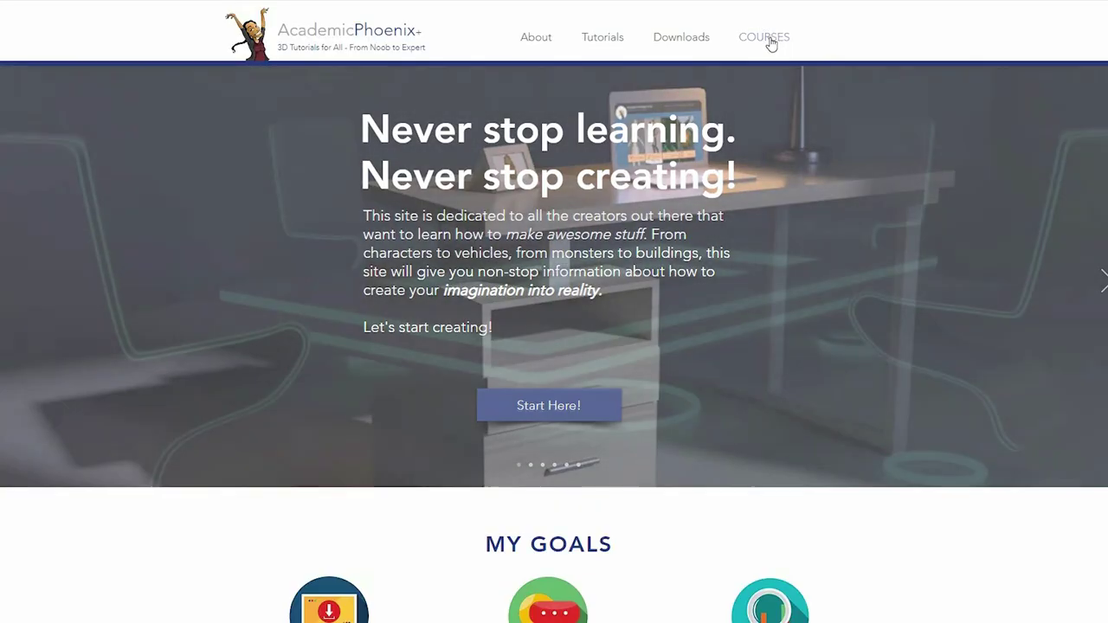
# Browse the AcademicPhoenix+ course list and look through the Still Life course page
pyautogui.click(770, 43)
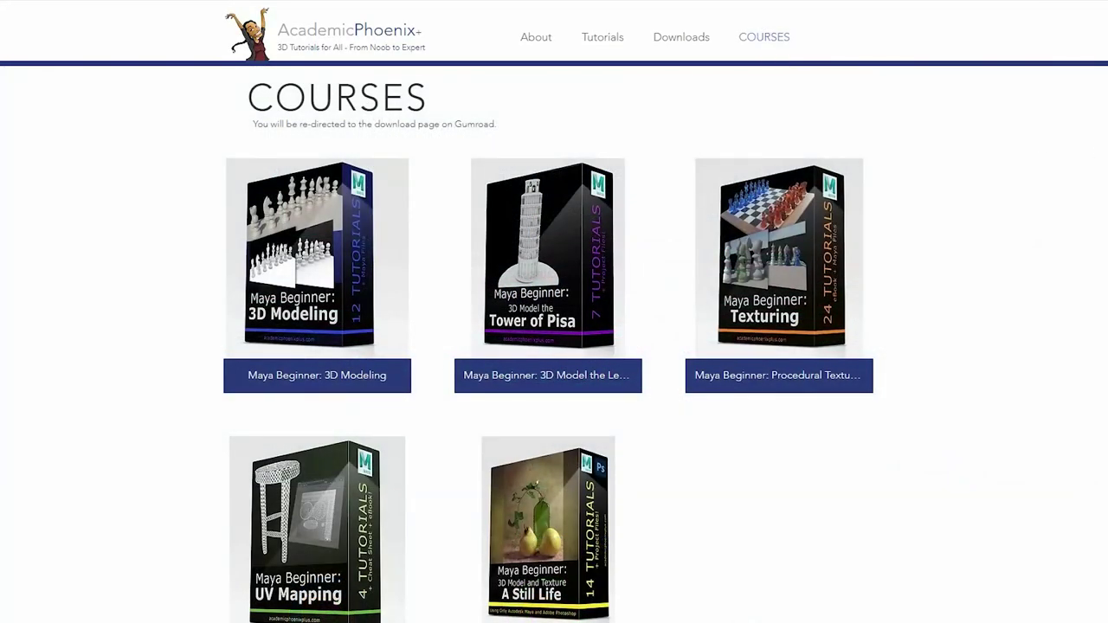
pyautogui.scroll(-1, 584, 490)
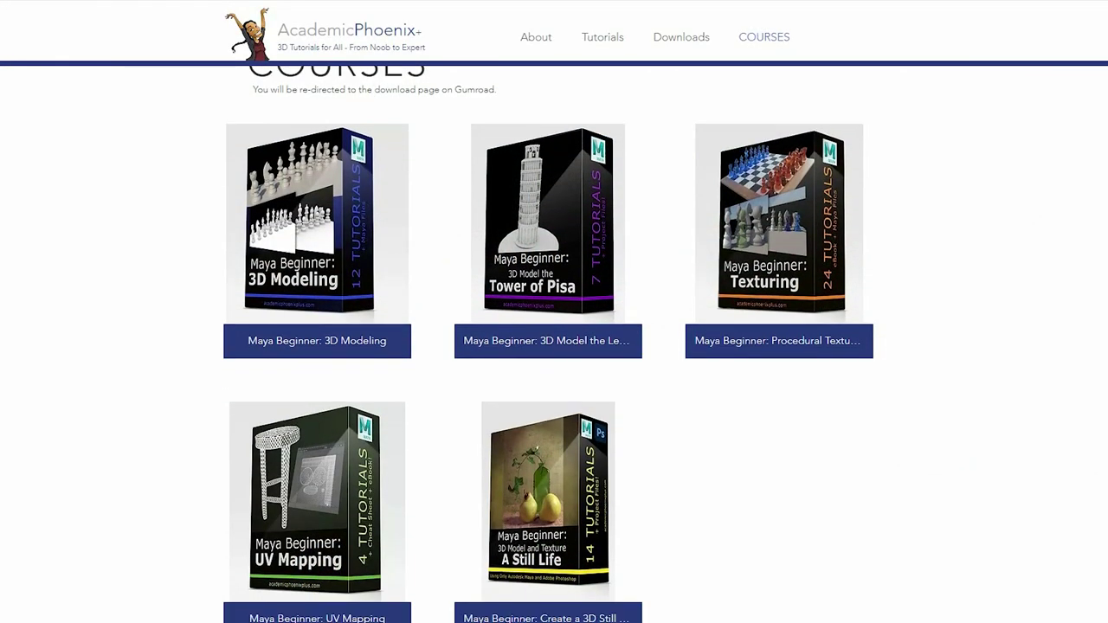
pyautogui.scroll(1, 596, 485)
pyautogui.click(596, 485)
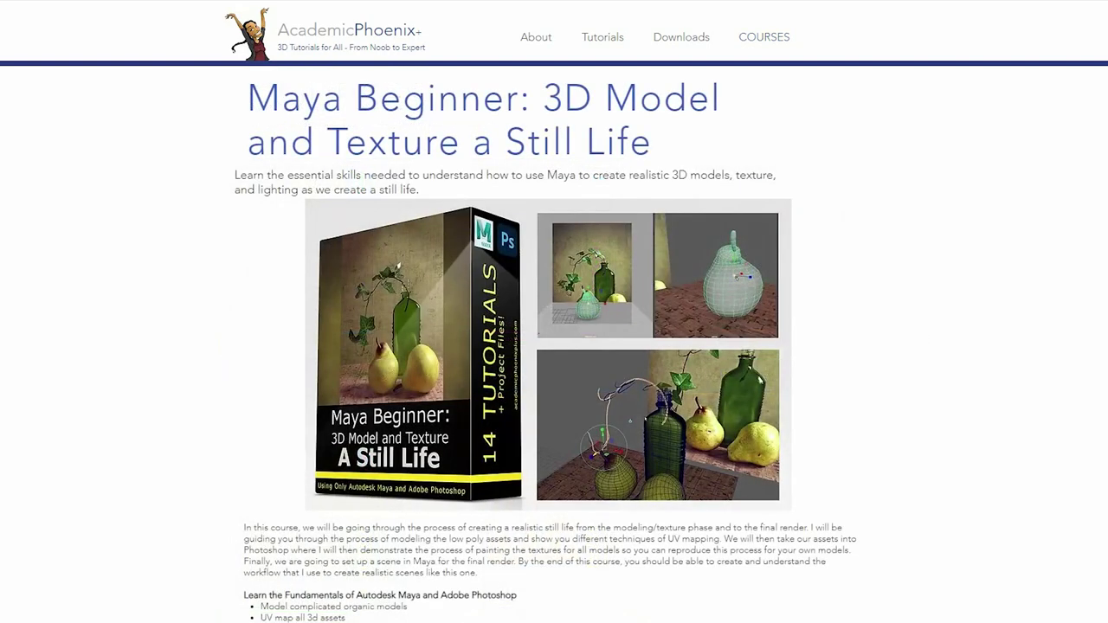
pyautogui.scroll(-6, 1104, 397)
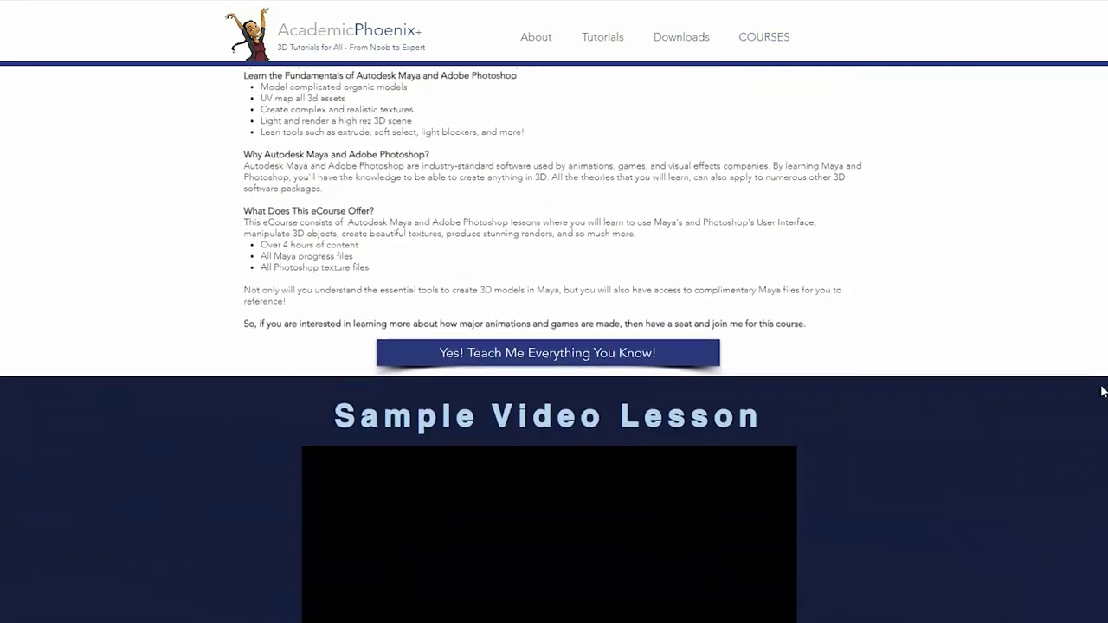
pyautogui.scroll(-2, 1104, 397)
pyautogui.scroll(7, 1104, 397)
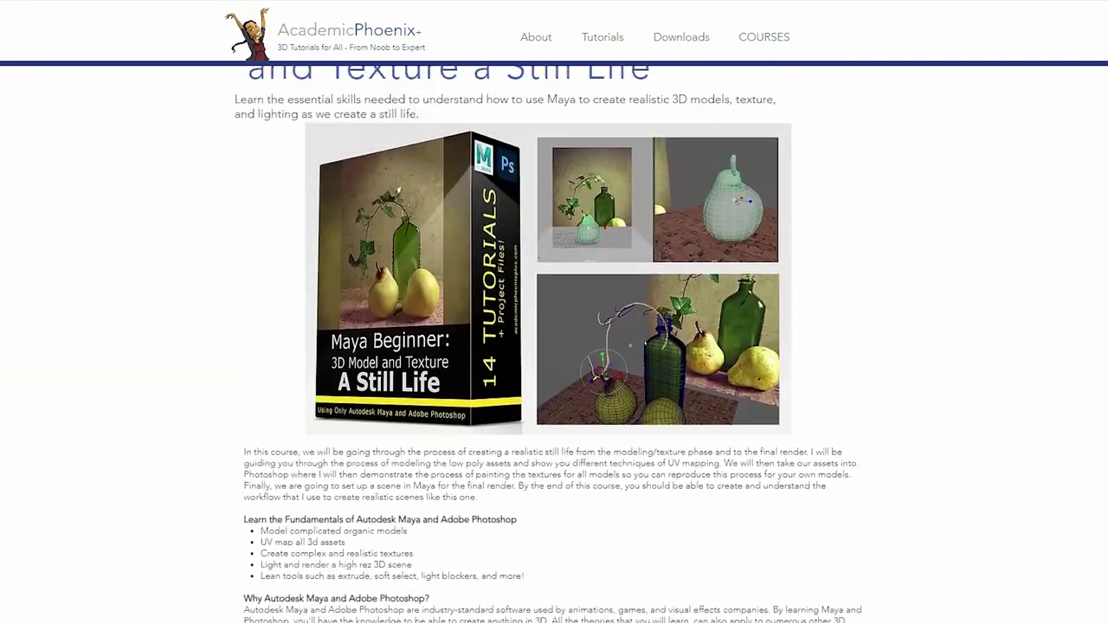
pyautogui.scroll(1, 1104, 397)
# Return to the courses and open the Maya Beginner: 3D Modeling course page
pyautogui.click(761, 39)
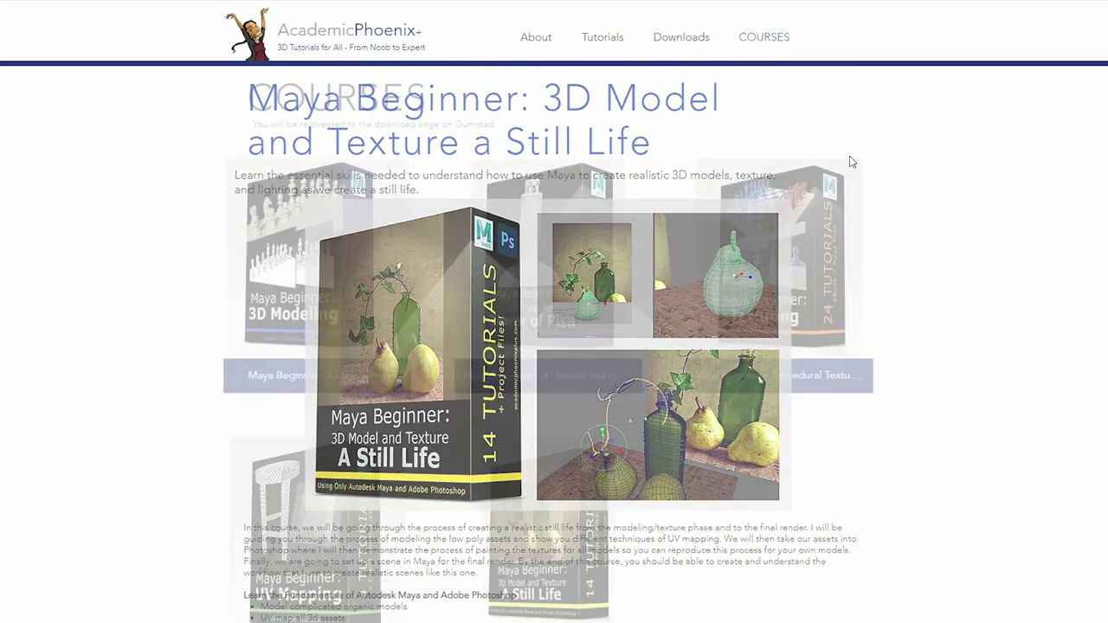
pyautogui.click(350, 271)
pyautogui.scroll(-1, 1068, 216)
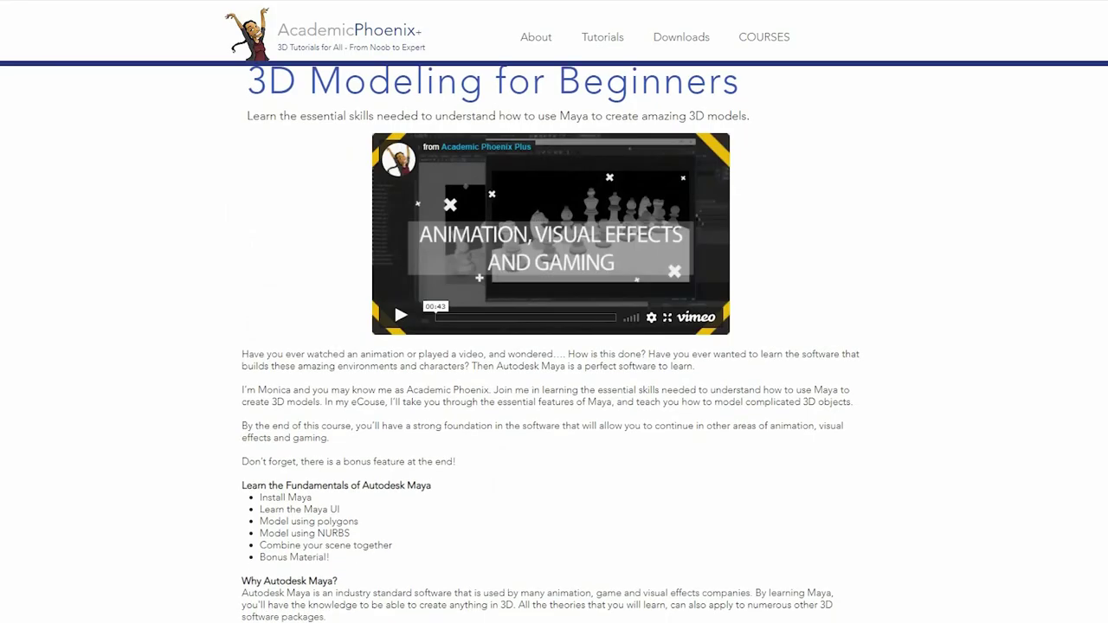
pyautogui.scroll(-2, 551, 347)
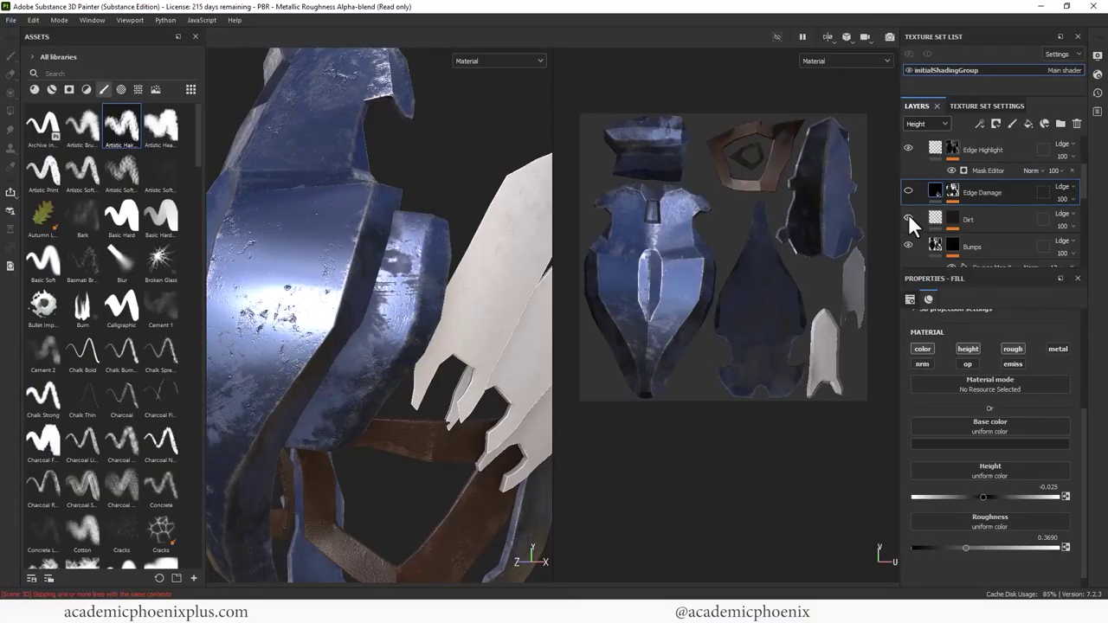
# Compare the Edge Damage and Bumps layers by toggling them, then hide the Base layer's blue colour
pyautogui.click(909, 190)
pyautogui.click(909, 245)
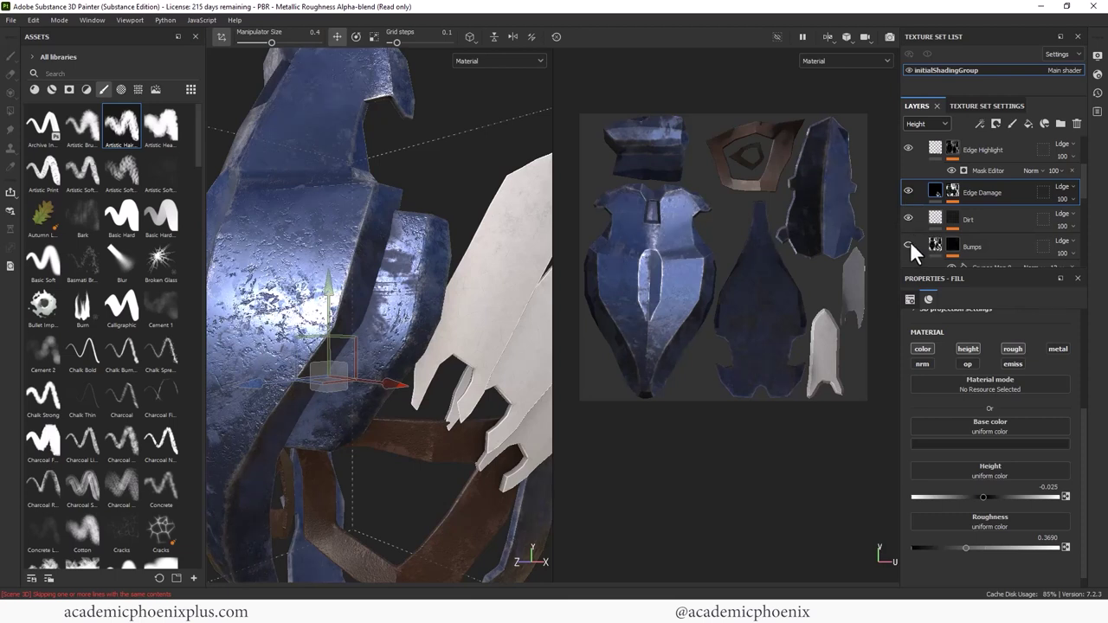
pyautogui.click(909, 190)
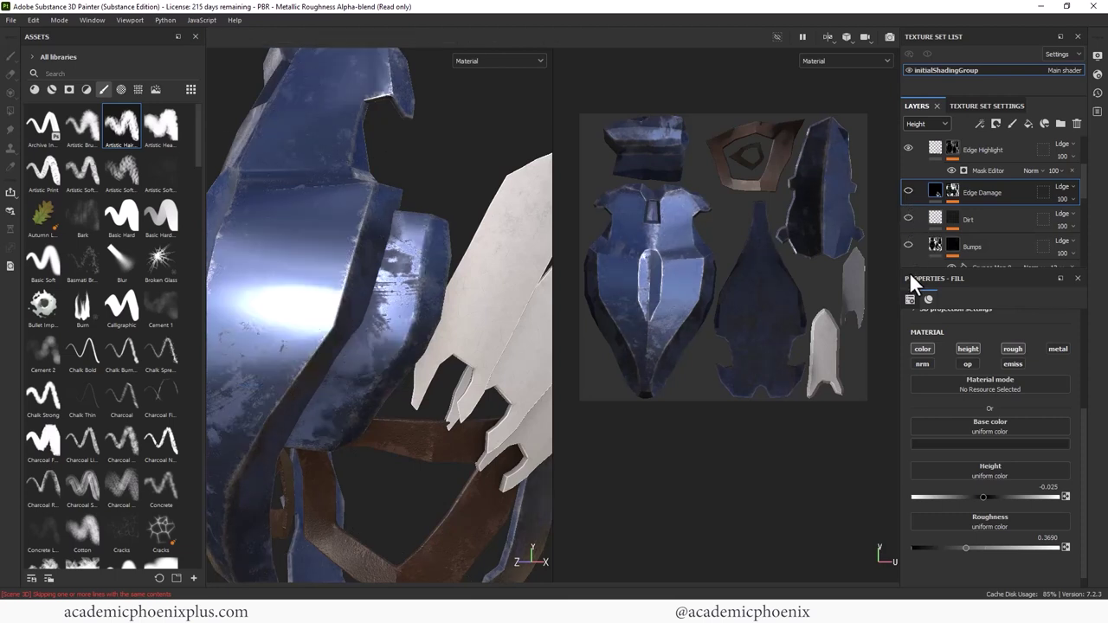
pyautogui.click(909, 245)
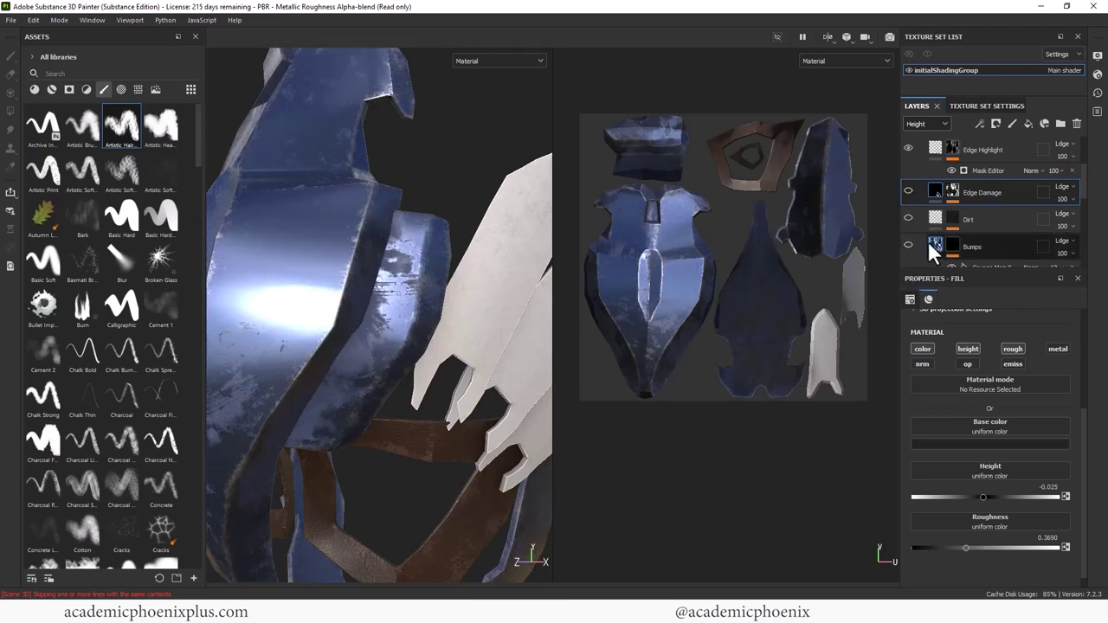
pyautogui.scroll(-3, 1082, 206)
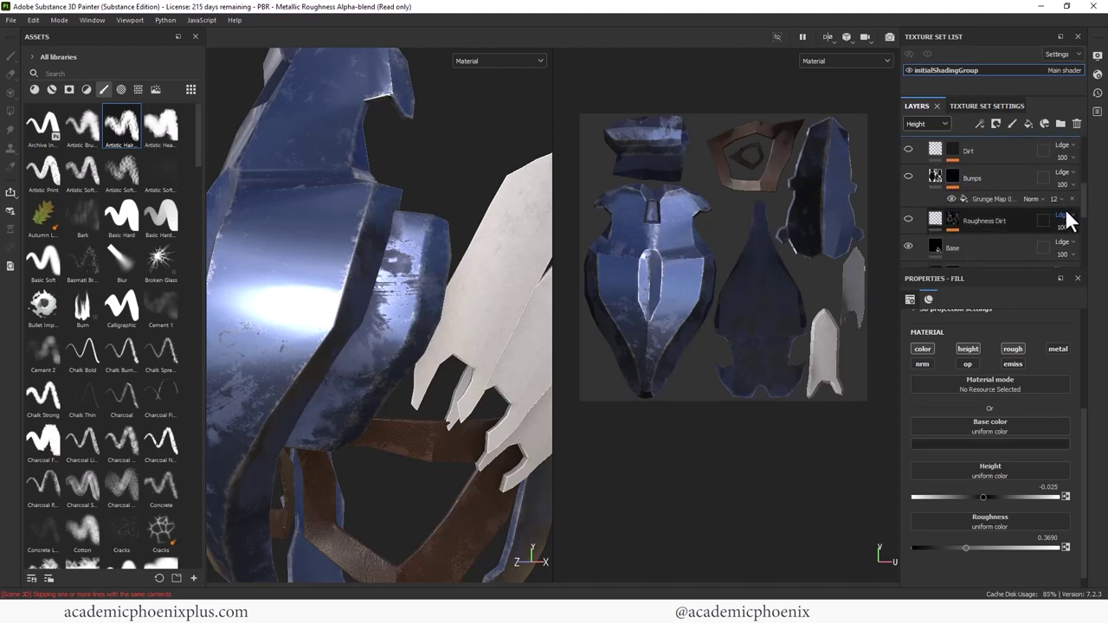
pyautogui.click(908, 246)
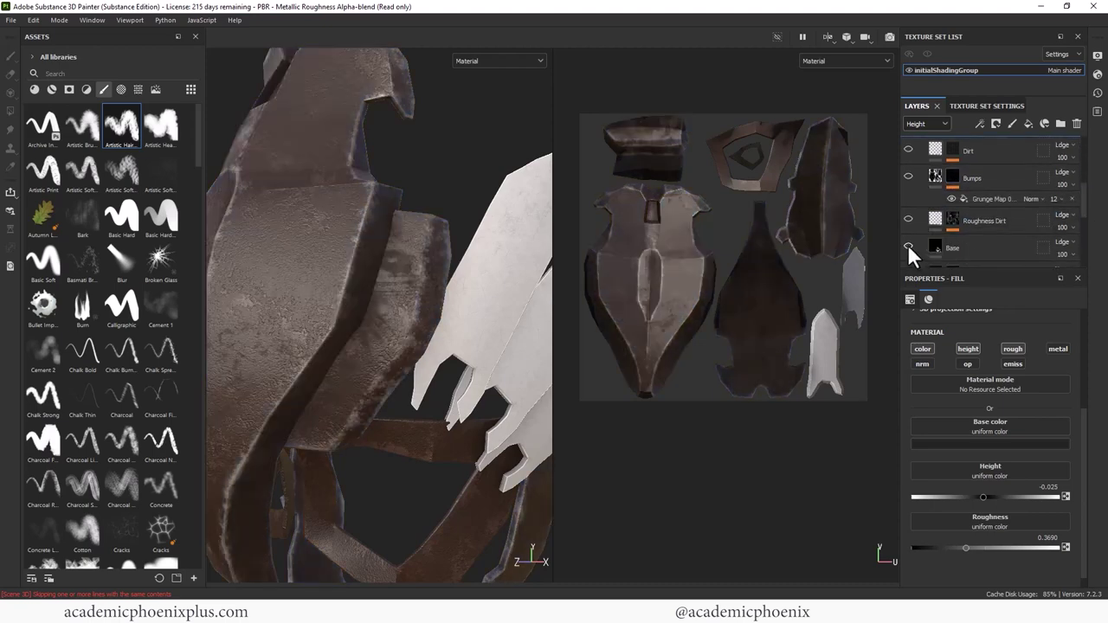